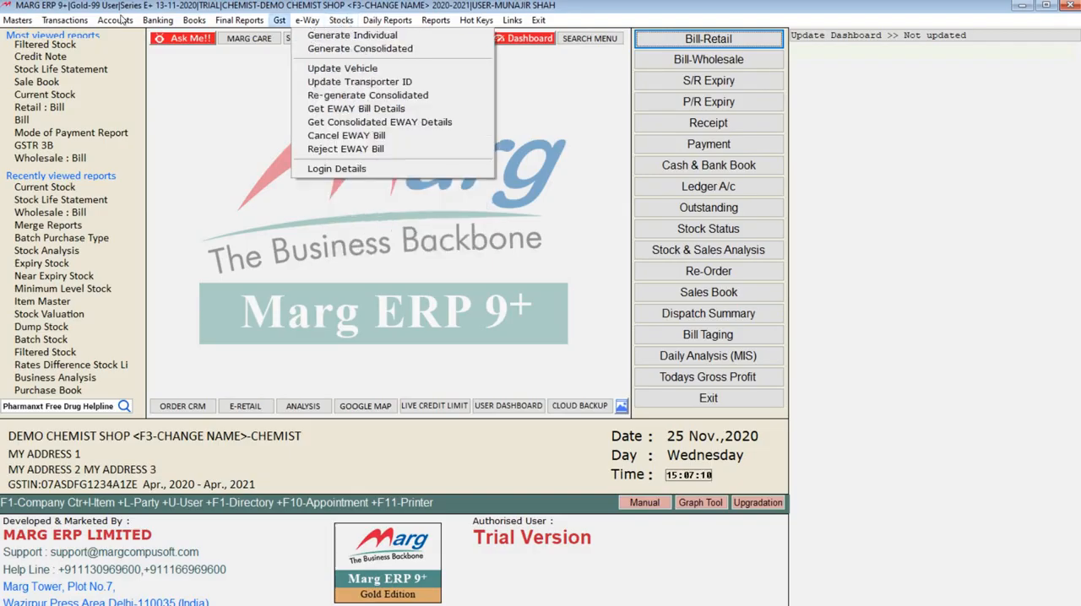
Open the Current Stock report and browse the closing stock list of all items
mouse_move(342, 22)
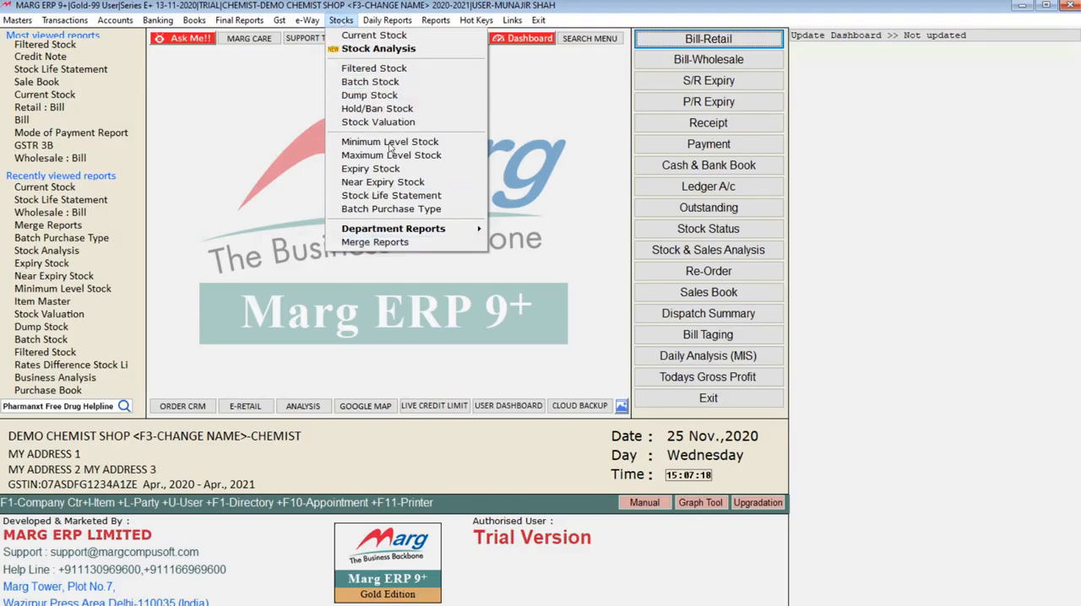
click(372, 37)
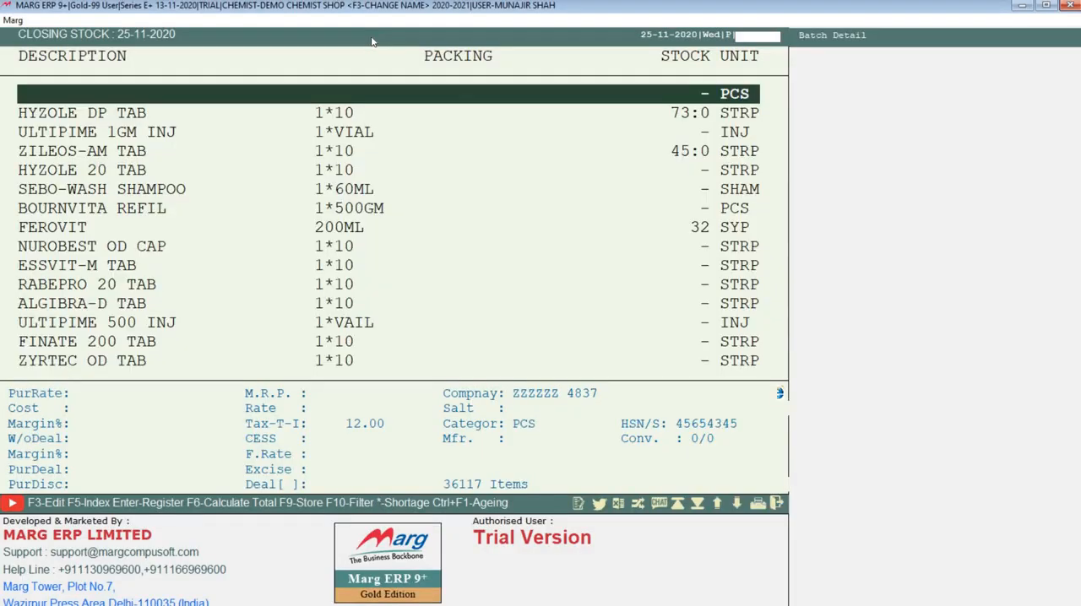
key(Down)
key(Down)
key(Down)
key(Down)
key(Down)
key(Down)
key(Down)
key(Down)
key(Down)
key(Down)
key(Down)
key(Down)
key(Down)
key(Down)
key(Down)
key(Down)
key(Down)
key(Down)
key(Down)
key(Down)
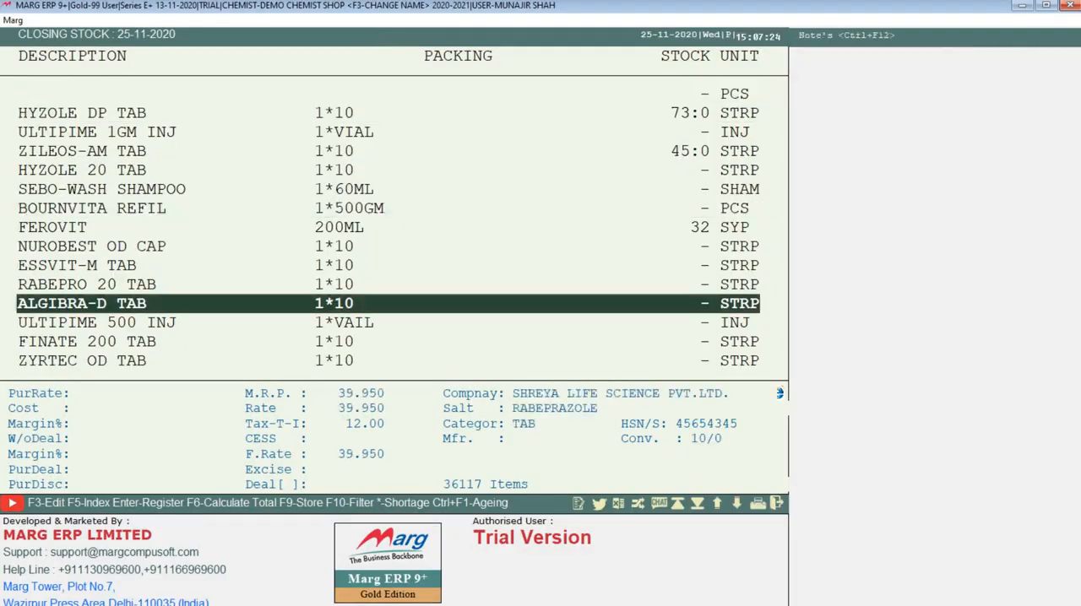
key(Down)
key(Down)
key(Down)
key(Down)
key(Down)
key(Down)
key(Down)
key(Down)
key(Down)
key(Down)
key(Down)
key(Down)
key(Down)
key(Down)
key(Down)
key(Down)
key(Down)
key(Down)
key(Down)
key(Down)
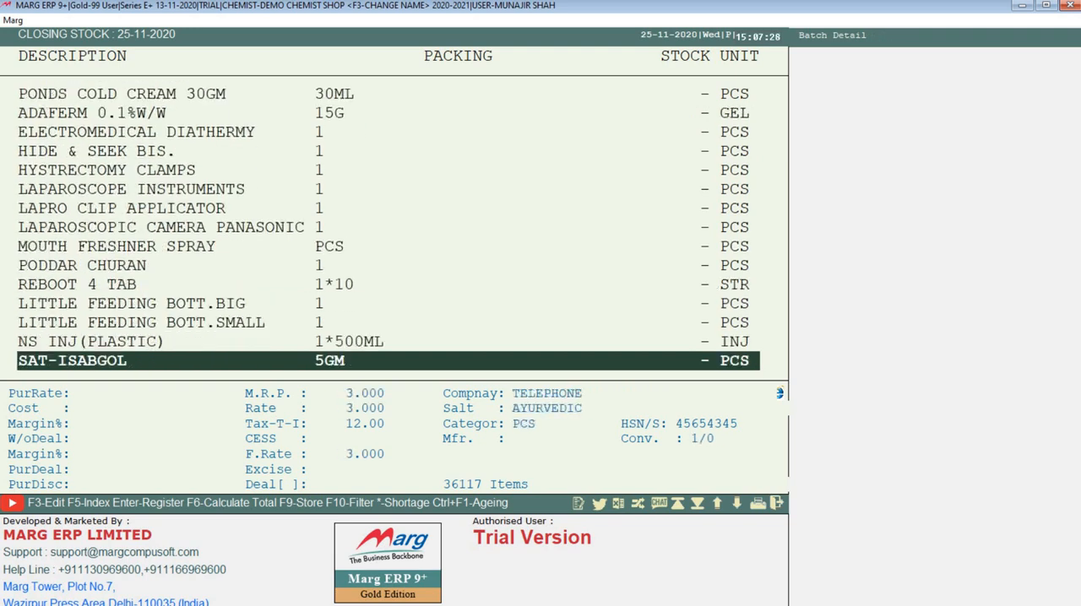
key(Up)
key(Up)
key(Up)
key(Up)
key(Up)
key(Up)
key(Up)
key(Up)
key(Up)
key(Up)
key(Up)
key(Up)
key(Up)
key(Up)
key(Up)
key(Up)
key(Up)
key(Up)
key(Up)
key(Up)
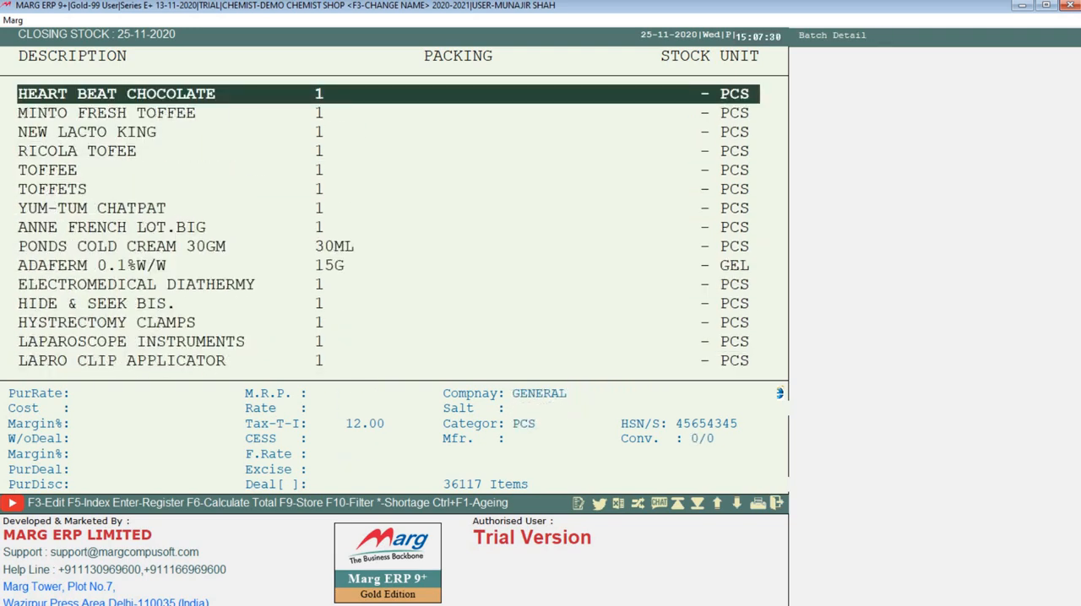
key(Up)
key(Up)
key(Up)
key(Up)
key(Up)
key(Up)
key(Up)
key(Up)
key(Down)
key(Down)
key(Down)
key(Down)
key(Down)
key(Down)
key(Down)
key(Down)
key(Down)
key(Down)
key(Down)
key(Down)
key(Down)
key(Down)
key(Down)
key(Down)
key(Down)
key(Down)
key(Down)
key(Down)
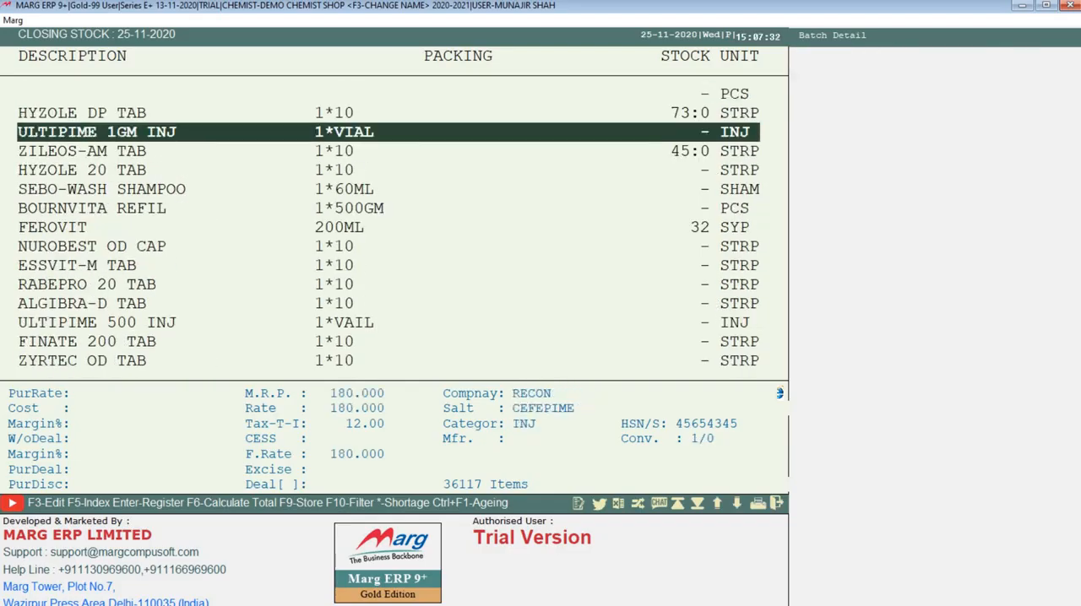
key(Down)
key(Down)
key(Down)
key(Down)
key(Down)
key(Down)
key(Down)
key(Down)
key(Down)
key(Down)
key(Down)
key(Down)
key(Down)
key(Down)
key(Down)
key(Down)
key(Down)
key(Down)
key(Down)
key(Down)
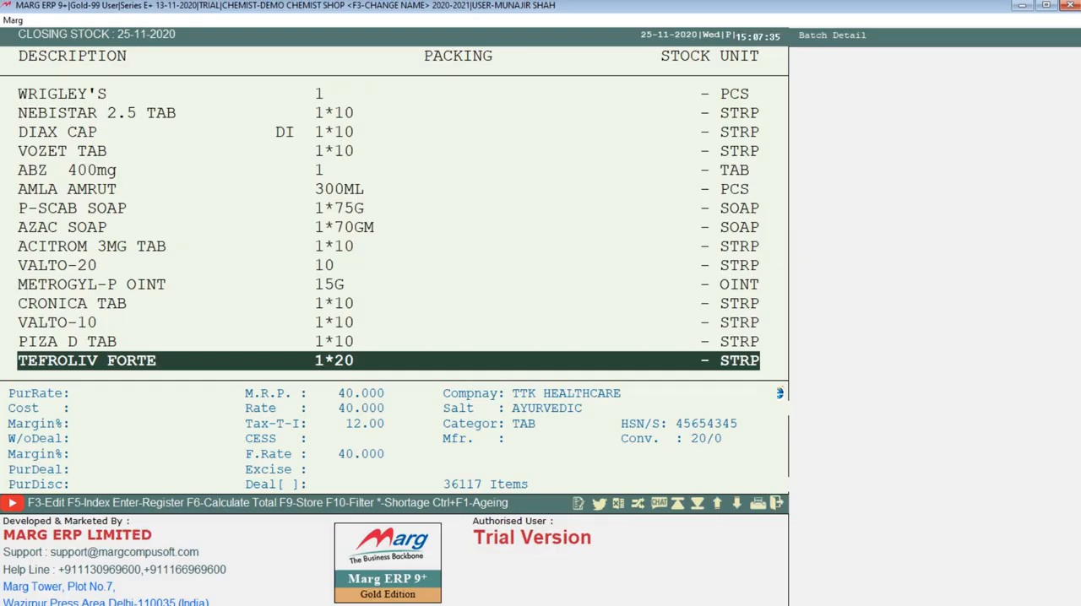
key(Up)
key(Up)
key(Up)
key(Up)
key(Up)
key(Up)
key(Up)
key(Up)
key(Up)
key(Up)
key(Up)
key(Up)
key(Up)
key(Up)
key(Up)
key(Up)
key(Up)
key(Up)
key(Up)
key(Up)
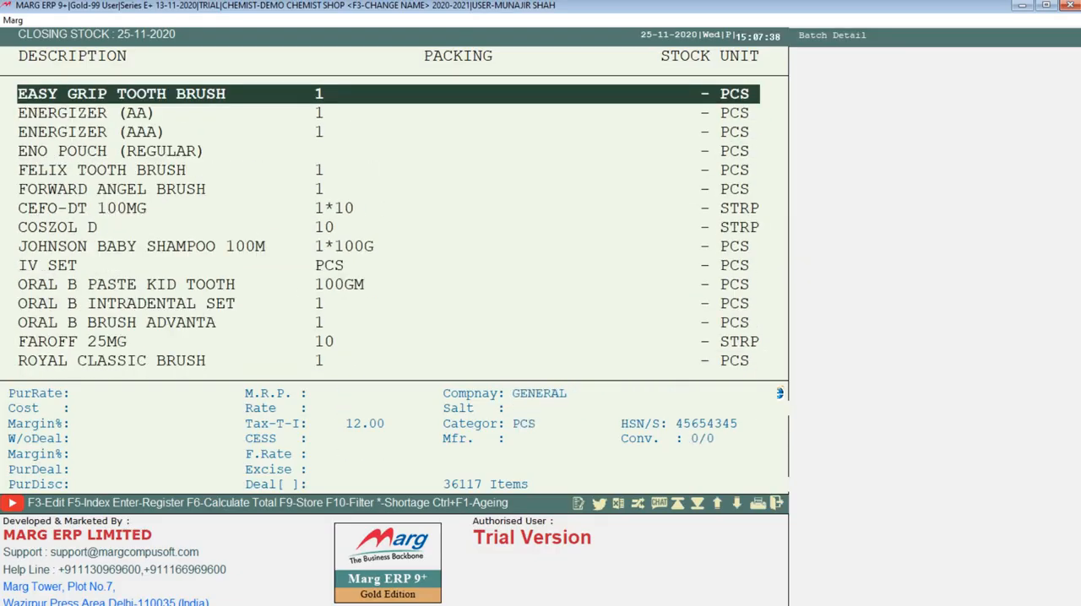
key(Up)
key(Up)
key(Up)
key(Up)
key(Up)
key(Up)
key(Up)
key(Up)
key(Up)
key(Up)
key(Up)
key(Up)
key(Up)
key(Up)
key(Up)
key(Up)
key(Up)
key(Up)
key(Up)
key(Up)
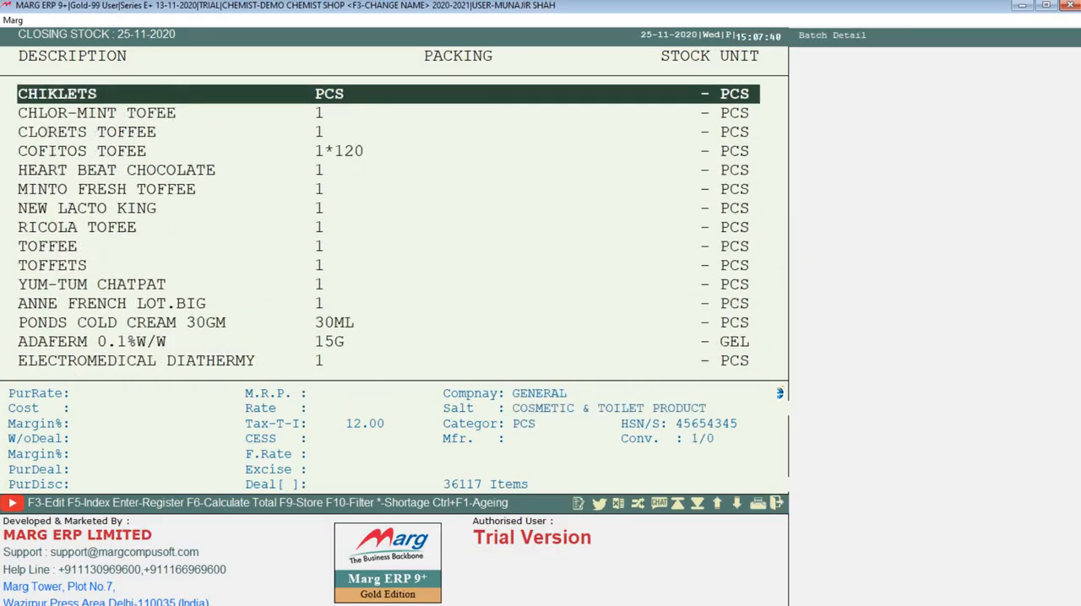
key(Up)
key(Up)
key(Up)
key(Up)
key(Up)
key(Up)
key(Up)
key(Up)
key(Up)
key(Up)
key(Up)
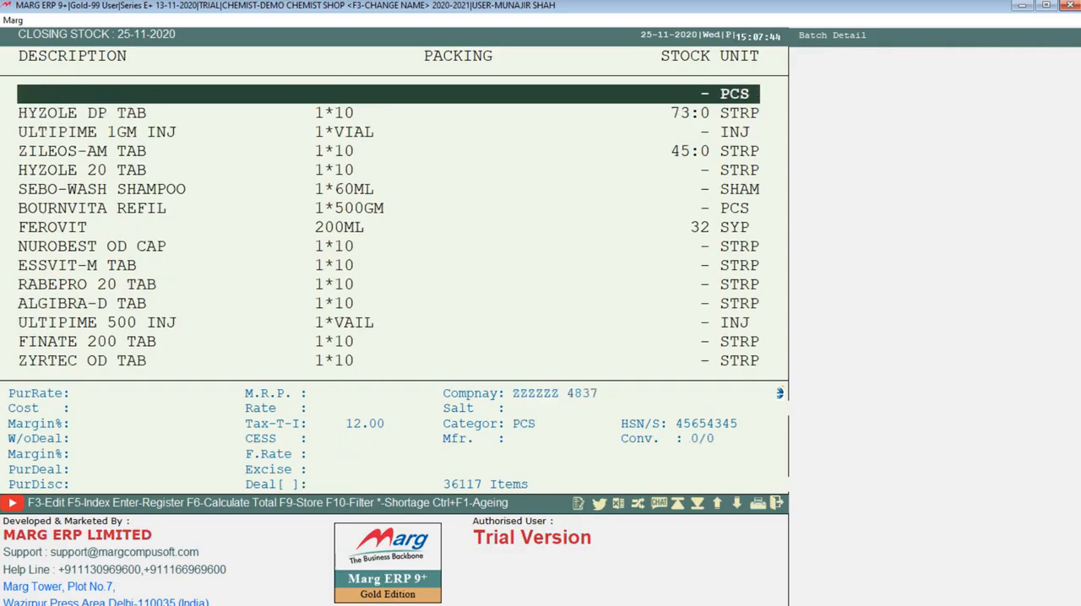
Limit the closing stock list to items with available stock, review their batch details and close the report
key(plus)
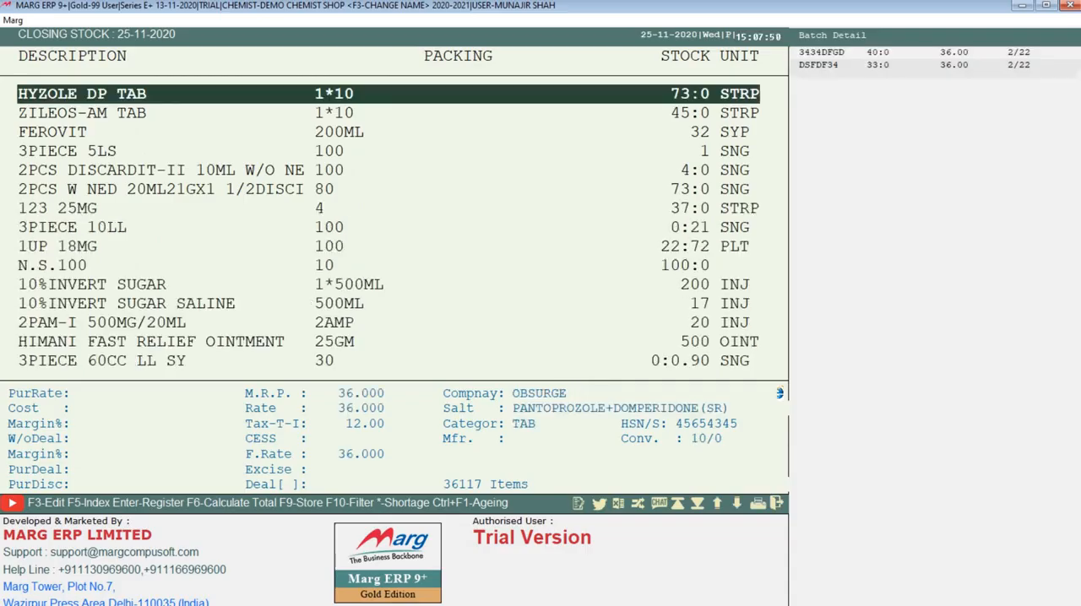
key(Down)
key(Down)
key(Down)
key(Down)
key(Down)
key(Down)
key(Down)
key(Down)
key(Down)
key(Down)
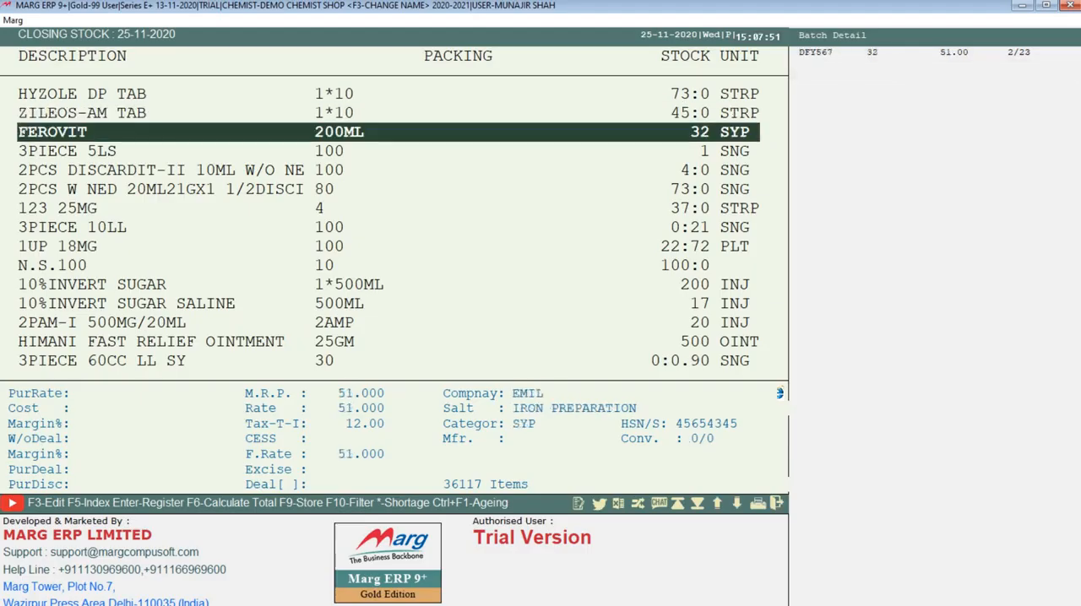
key(Down)
key(Down)
key(Down)
key(Down)
key(Down)
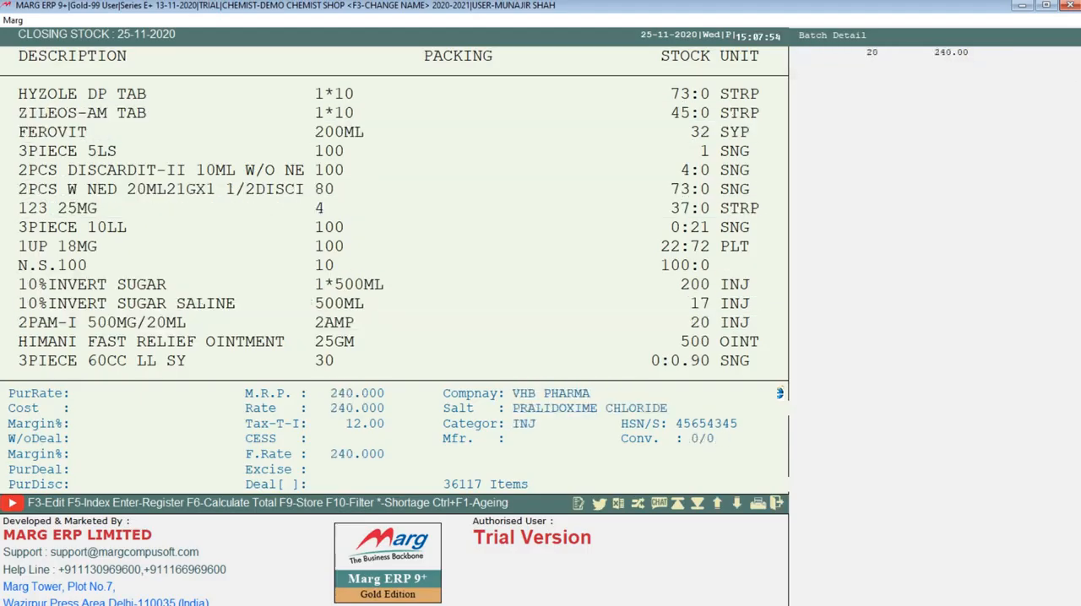
key(Down)
key(Down)
key(Down)
key(Down)
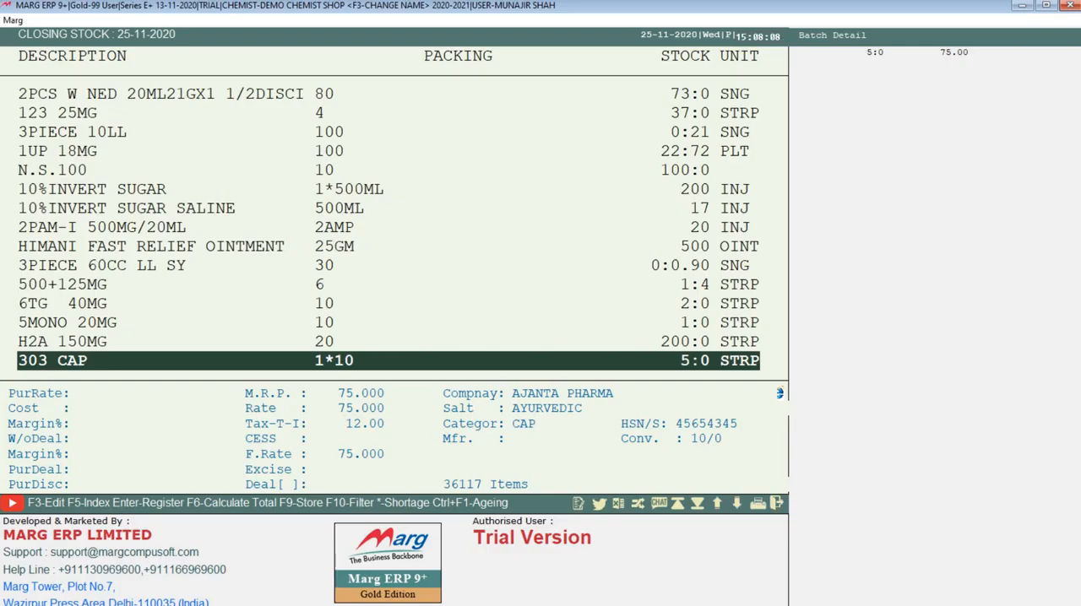
key(Page_Down)
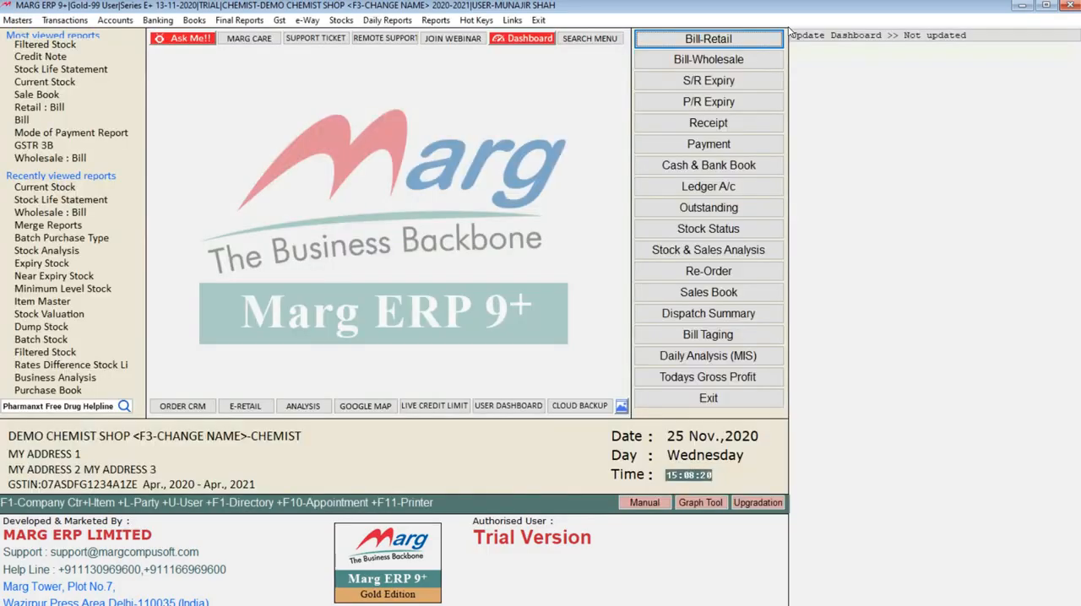
Open the Filtered Stock report options and set Selected Company to Yes
click(341, 19)
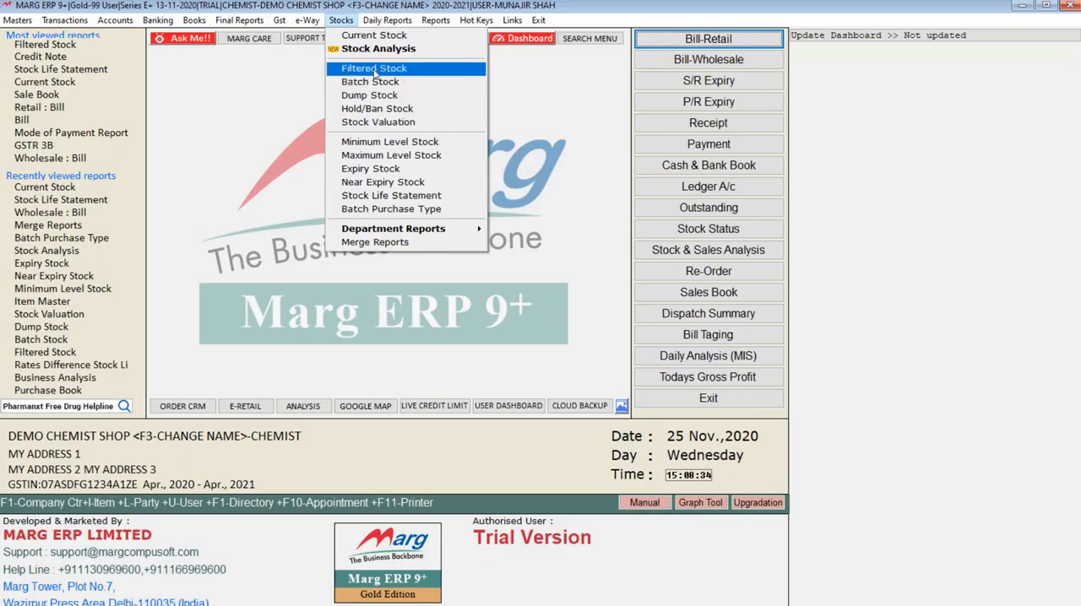
click(374, 70)
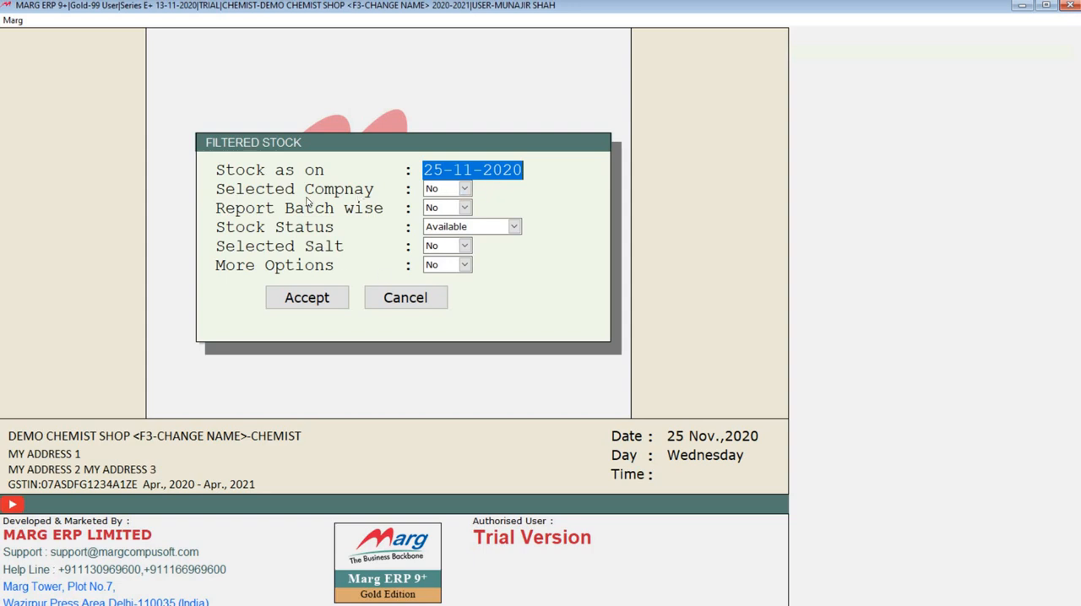
click(434, 191)
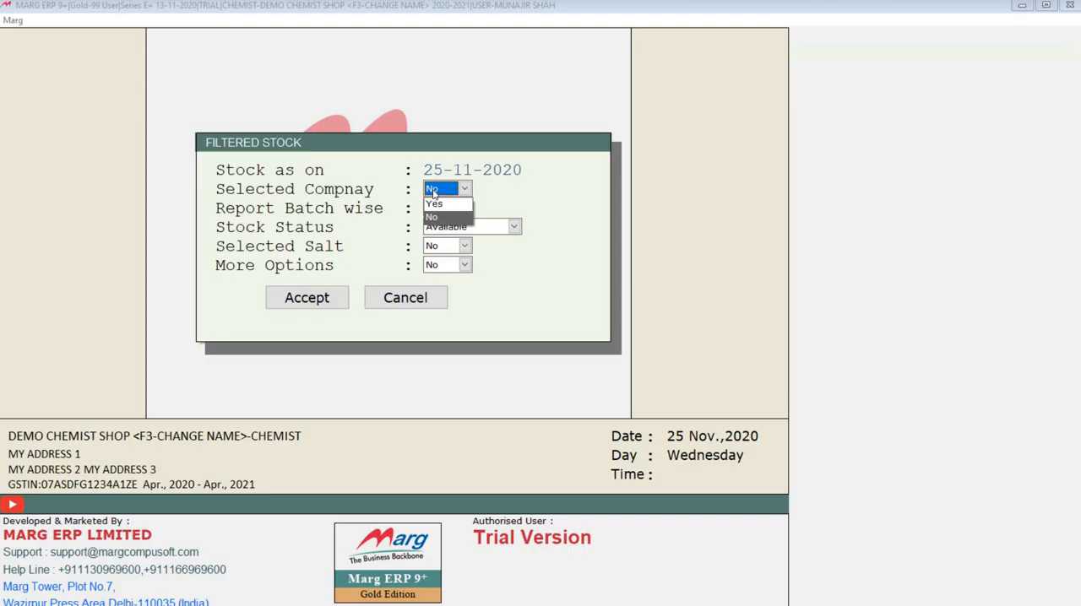
click(434, 204)
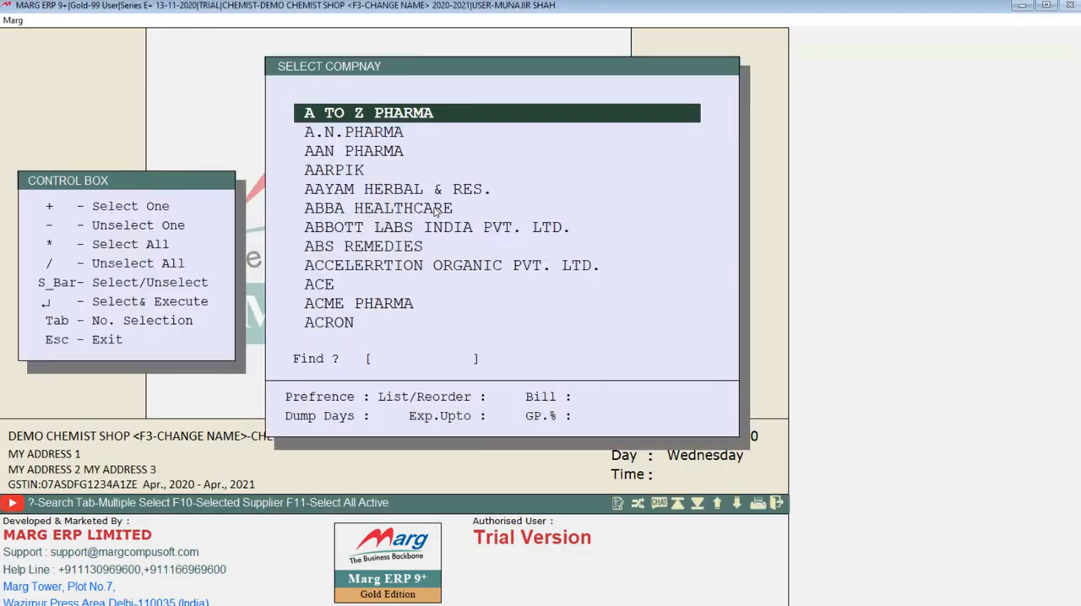
Mark all companies in the company selection list and confirm the selection
key(Down)
key(Down)
key(Down)
key(Down)
key(Down)
key(Down)
key(Down)
key(Down)
key(Down)
key(Down)
key(Down)
key(Down)
key(Down)
key(Down)
key(Down)
key(Down)
key(Down)
key(Down)
key(Down)
key(Down)
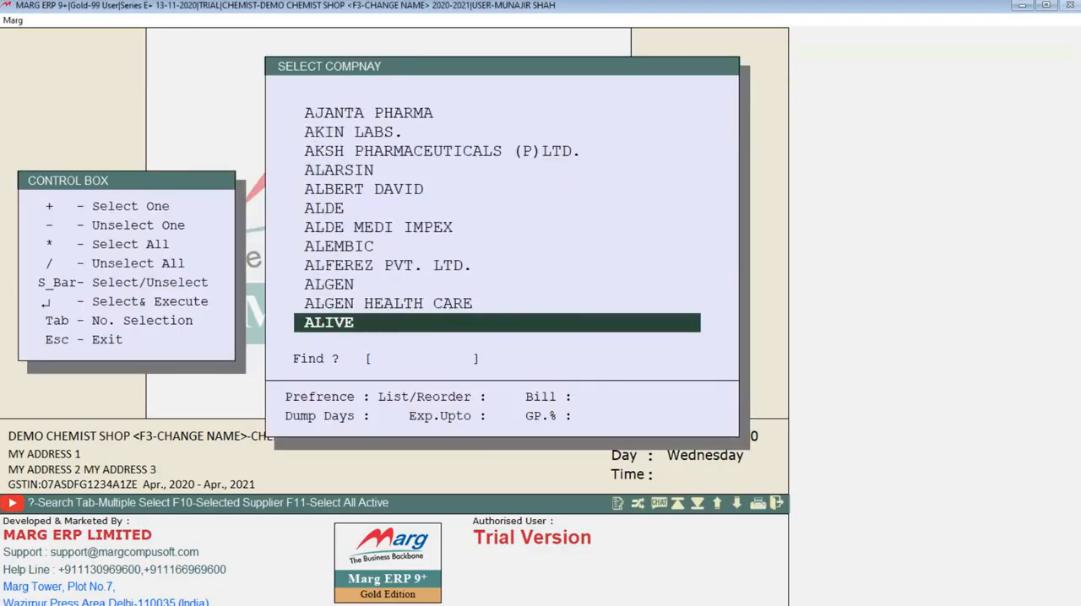
key(Down)
key(Down)
key(Down)
key(Down)
key(Down)
key(Down)
key(Down)
key(Down)
key(Down)
key(Down)
key(Down)
key(Down)
key(Down)
key(Down)
key(Down)
key(Down)
key(Down)
key(Down)
key(Down)
key(Down)
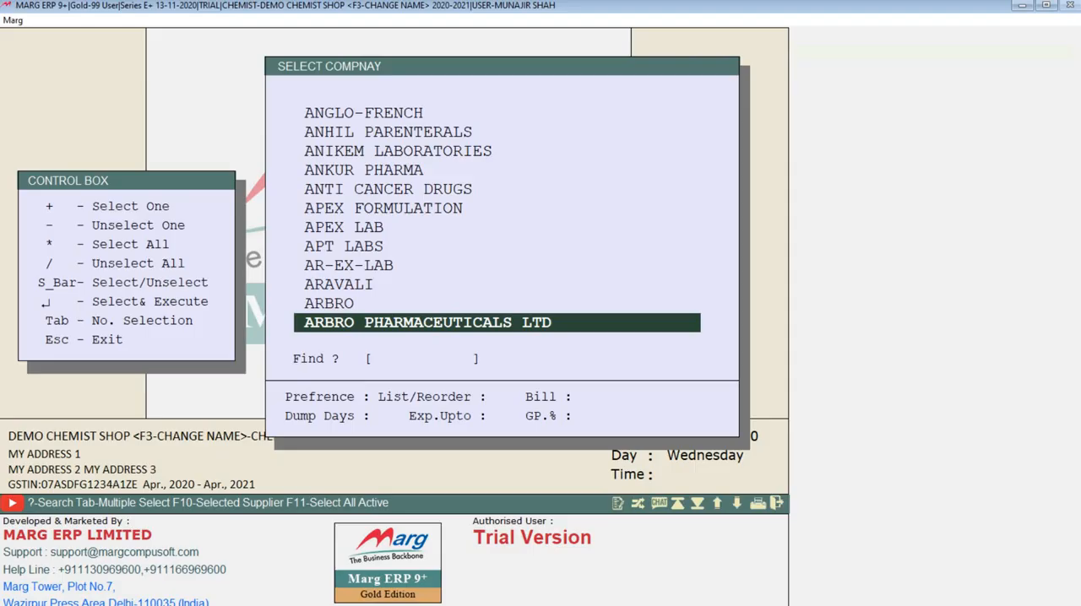
key(asterisk)
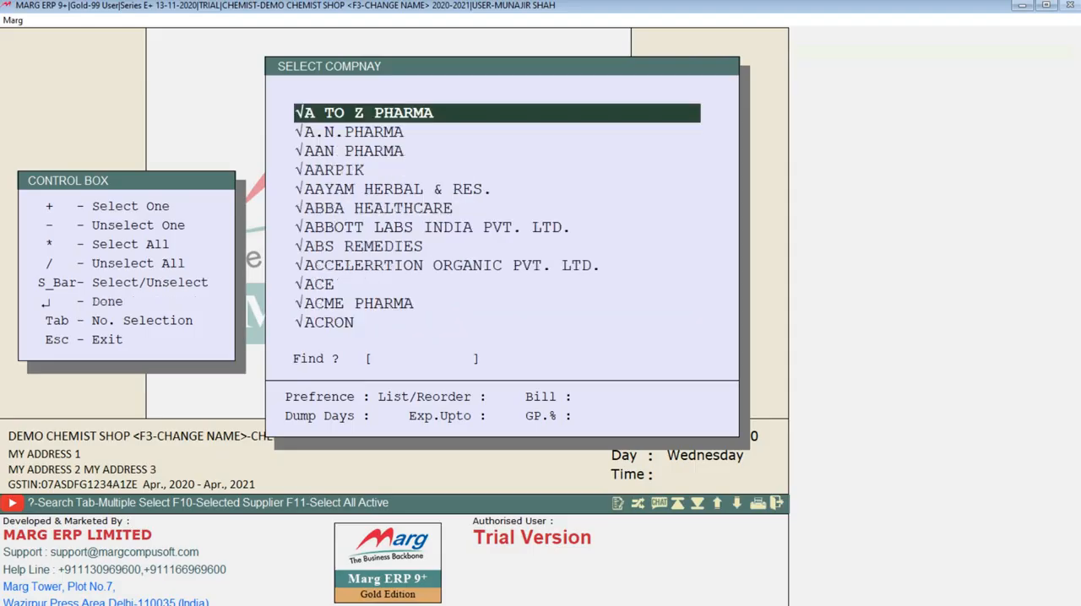
key(Return)
key(Return)
Generate the filtered stock report with Stock Status Available and batch-wise, salt and more options at No, and close it
key(Return)
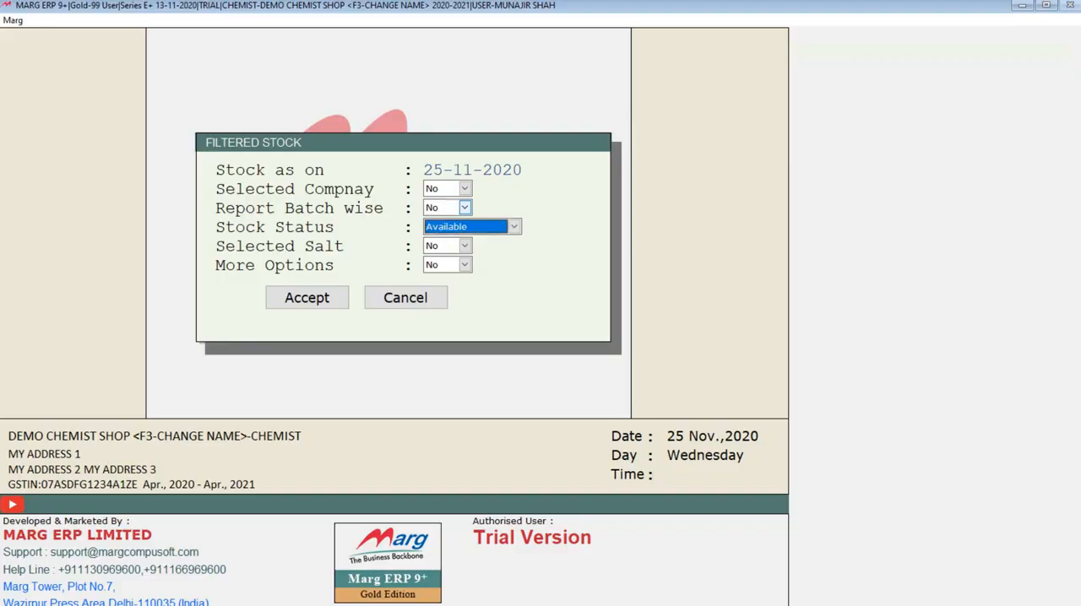
key(Return)
key(Return)
key(Return)
key(Return)
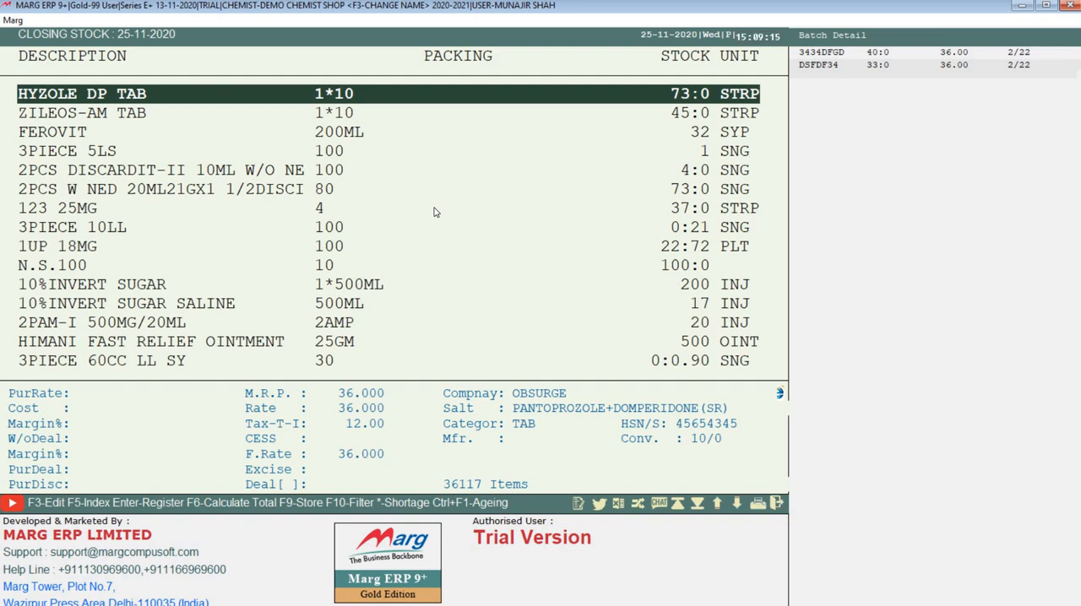
key(Escape)
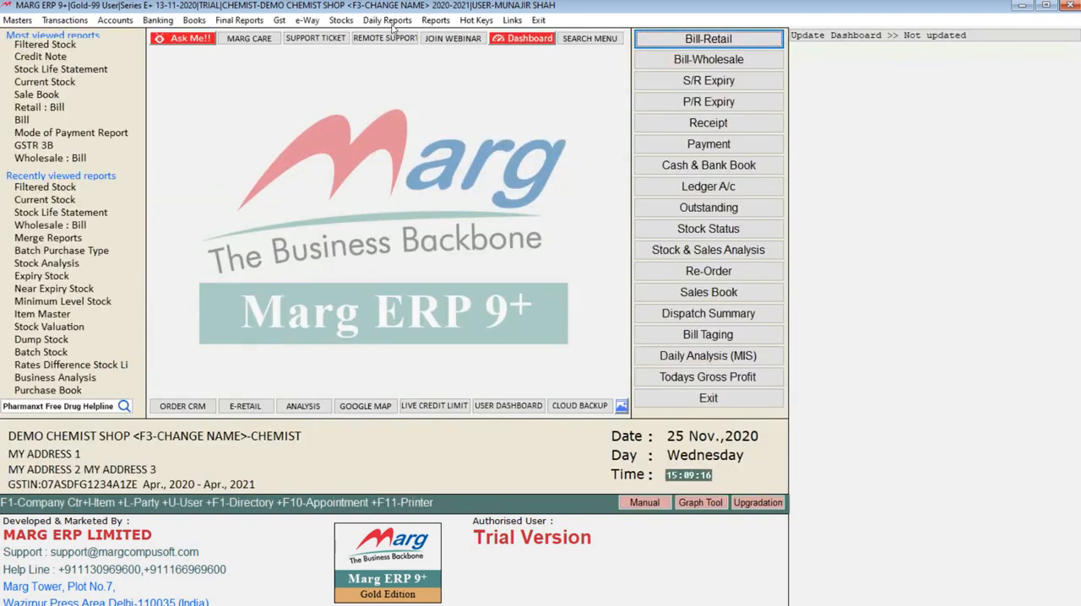
Generate the Filtered Stock report with Report Batch wise set to Yes and Stock Status Available, and close it
click(341, 21)
click(357, 70)
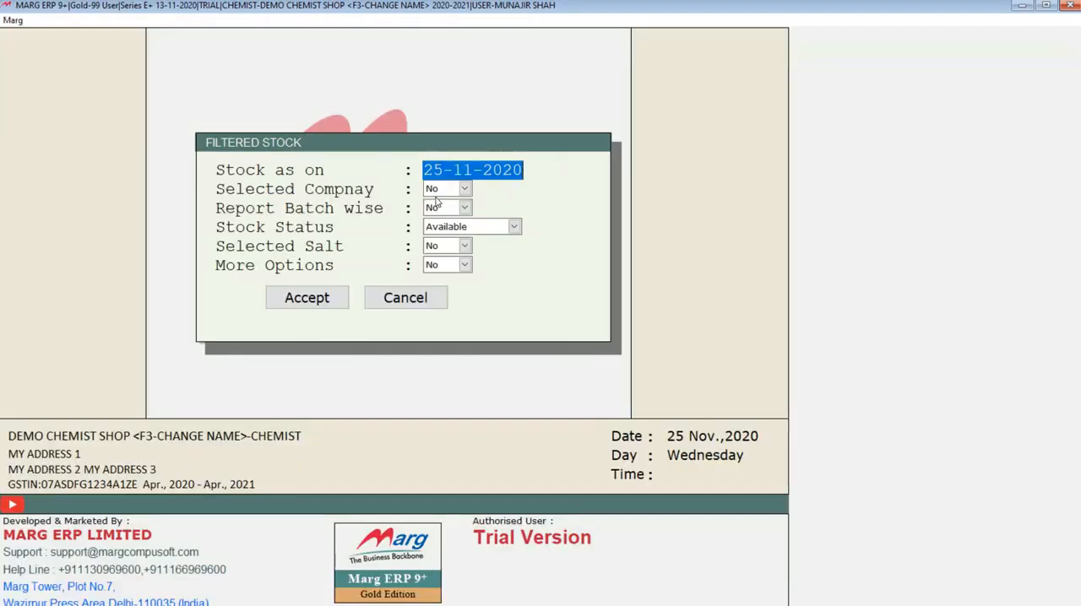
click(441, 211)
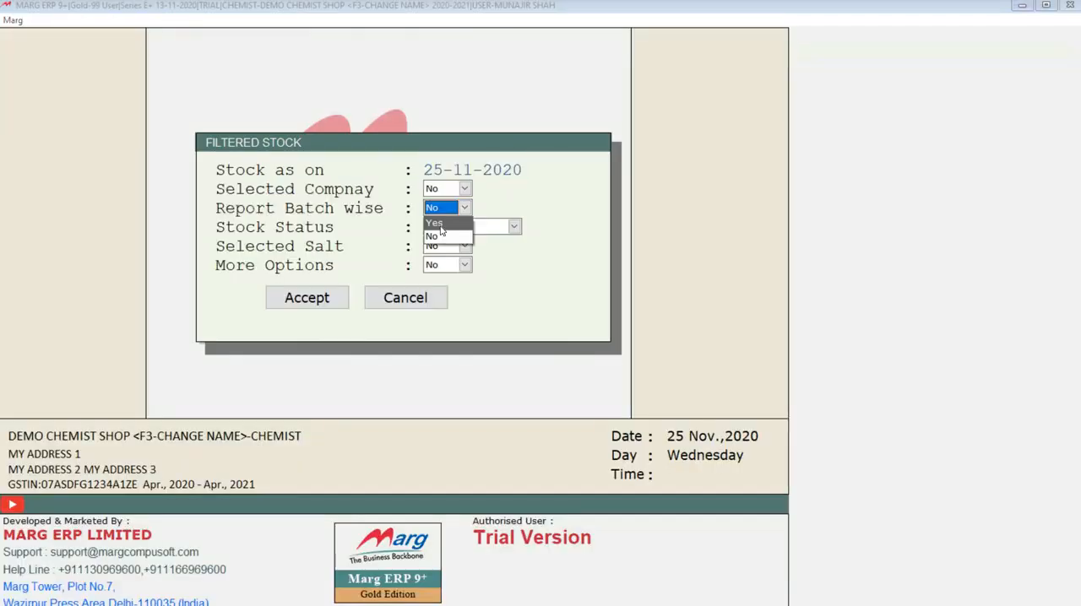
click(441, 224)
key(Return)
key(Return)
key(Return)
key(Return)
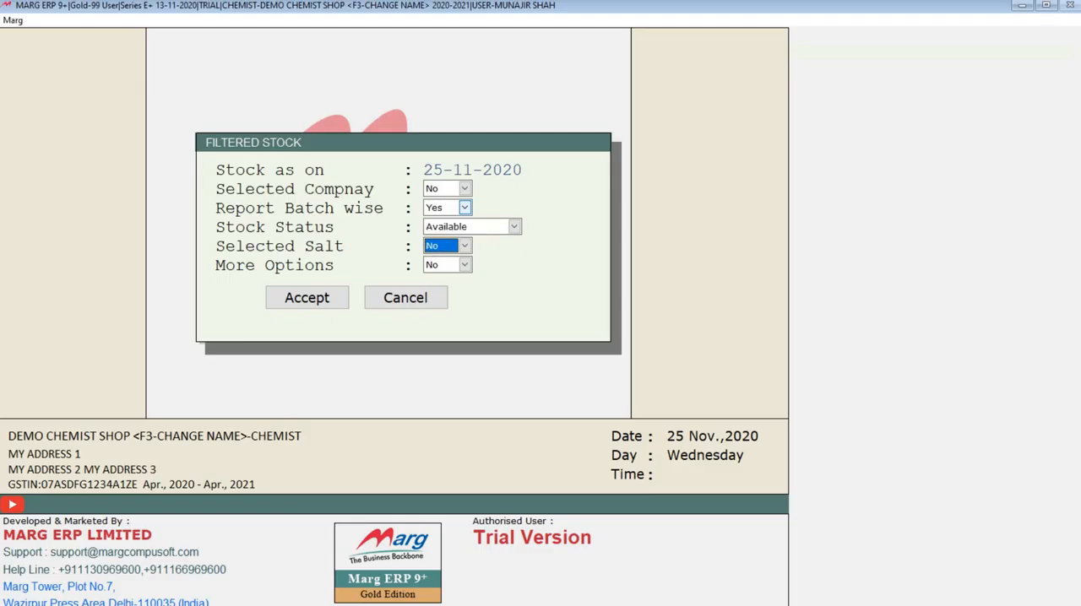
key(Return)
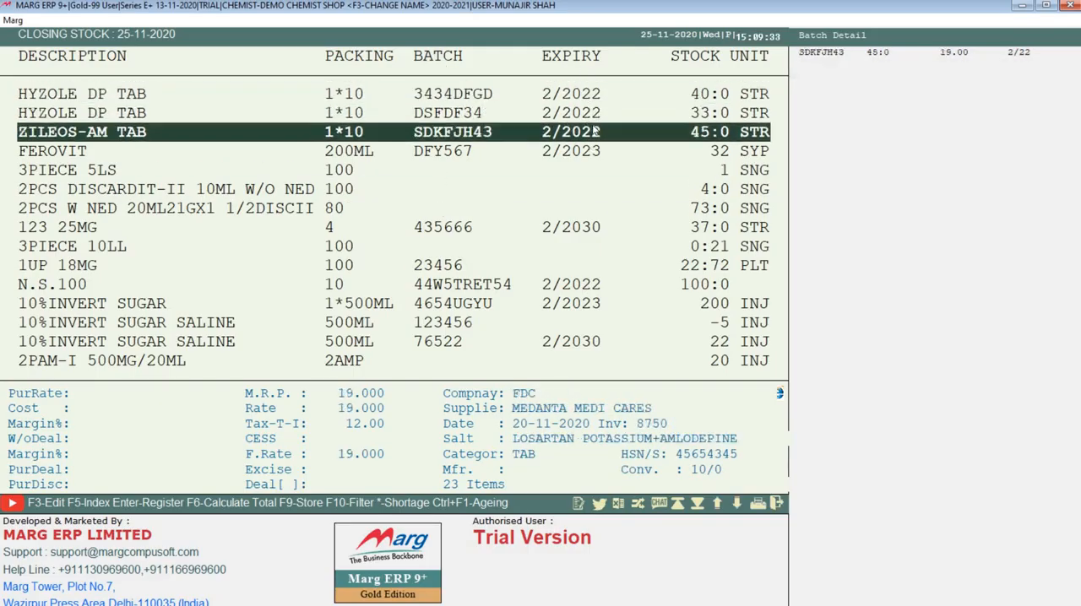
key(Escape)
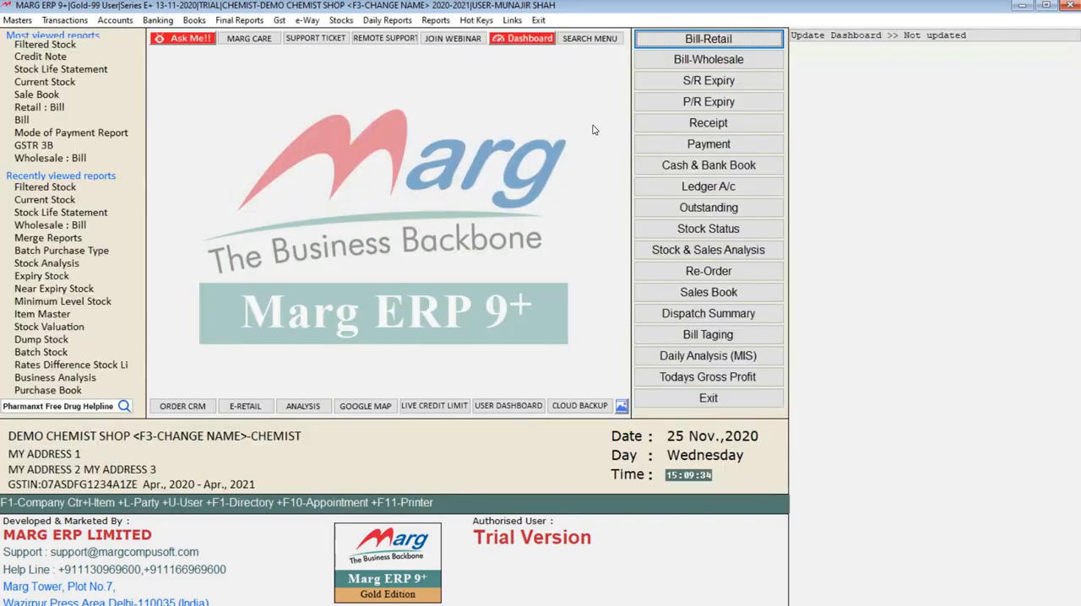
Reopen the Filtered Stock options, set Selected Salt to Yes and leave the salt list without selecting any salt
click(341, 19)
click(367, 67)
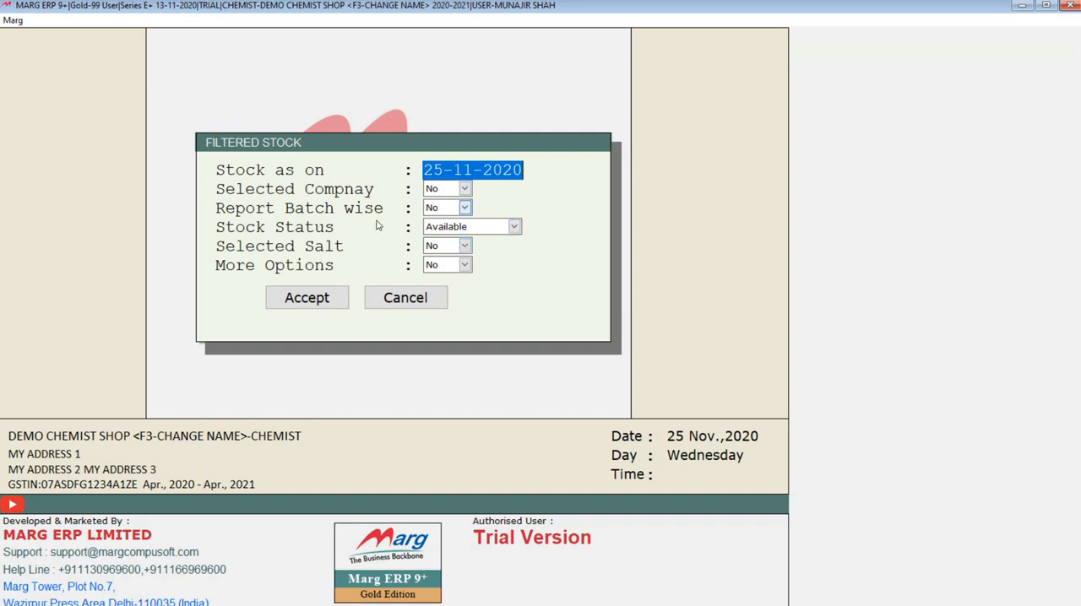
click(451, 250)
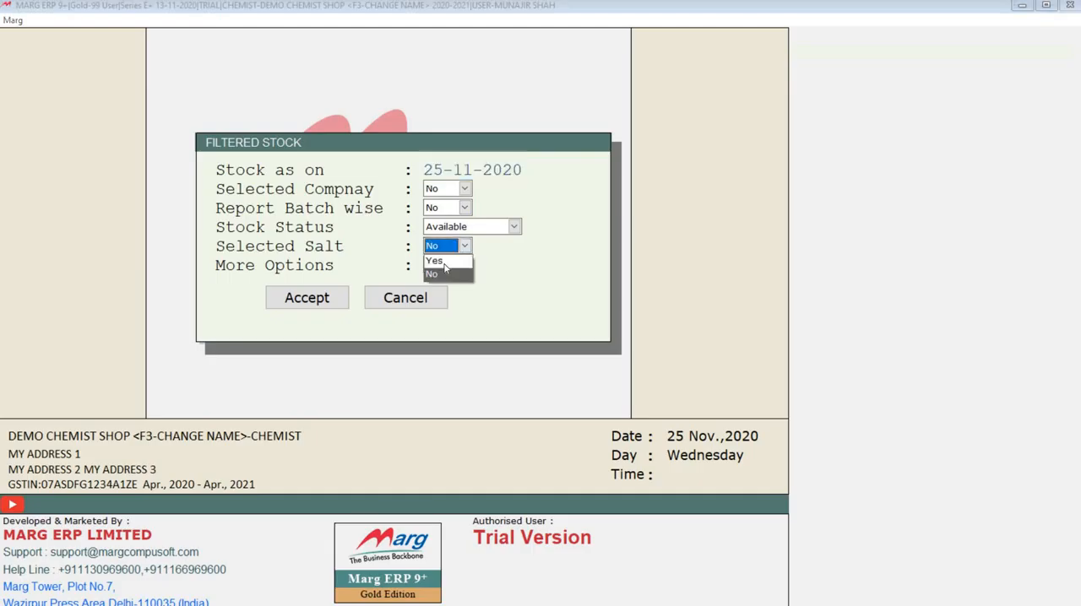
click(445, 264)
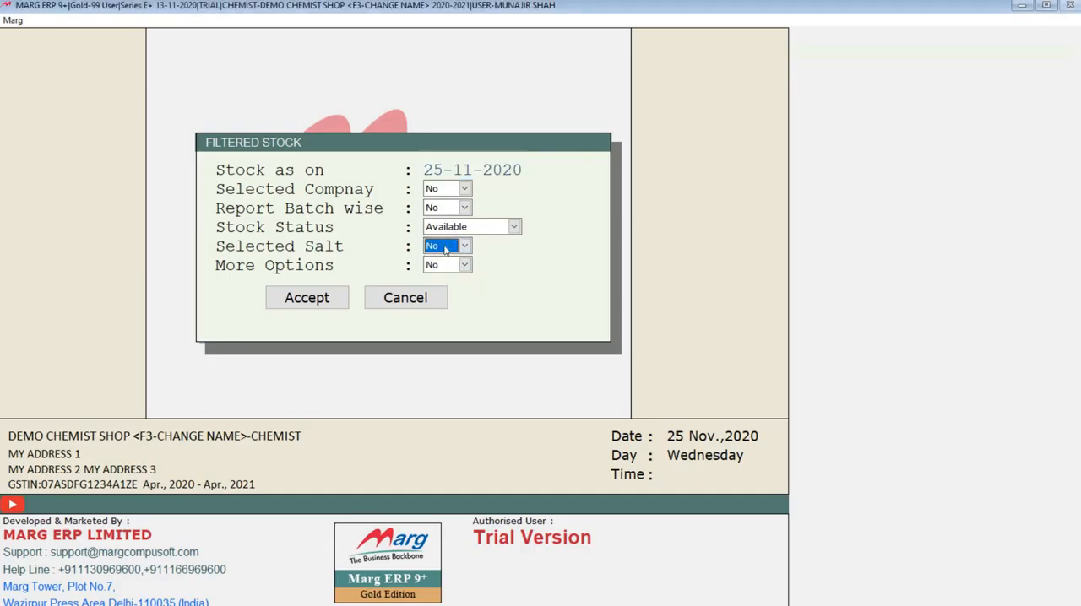
click(446, 250)
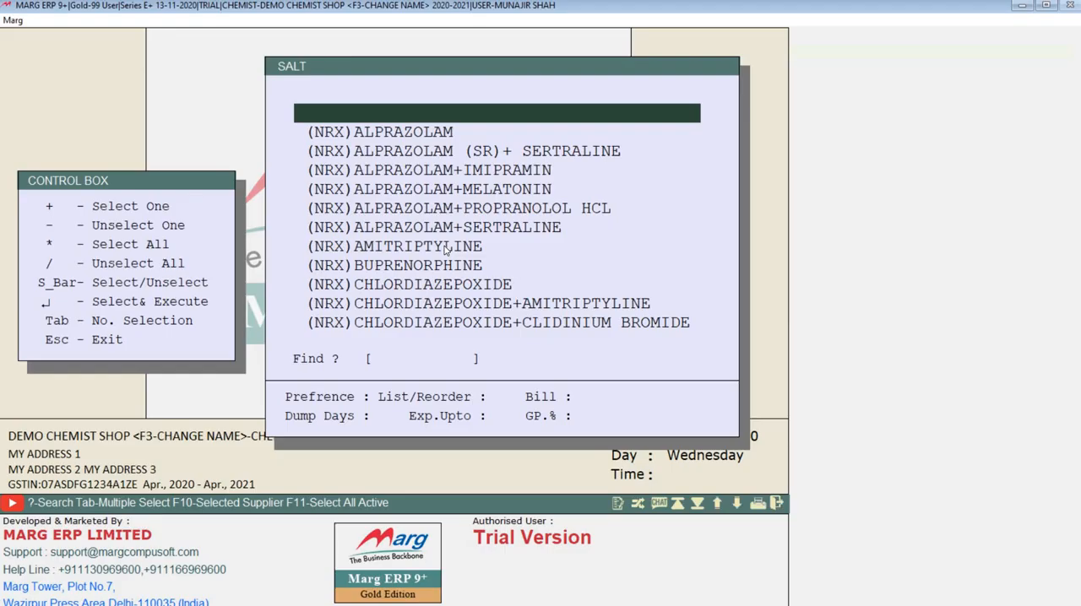
key(Escape)
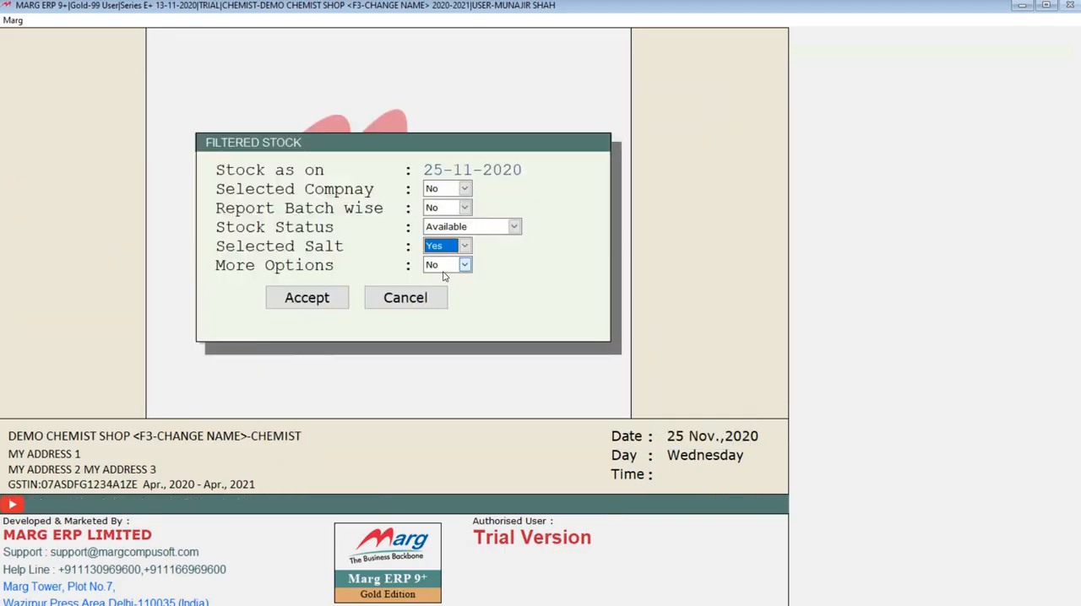
Set Selected Salt to No, set More Options to Yes and go through the item set, M.R.P. and supplier filters
key(n)
click(456, 266)
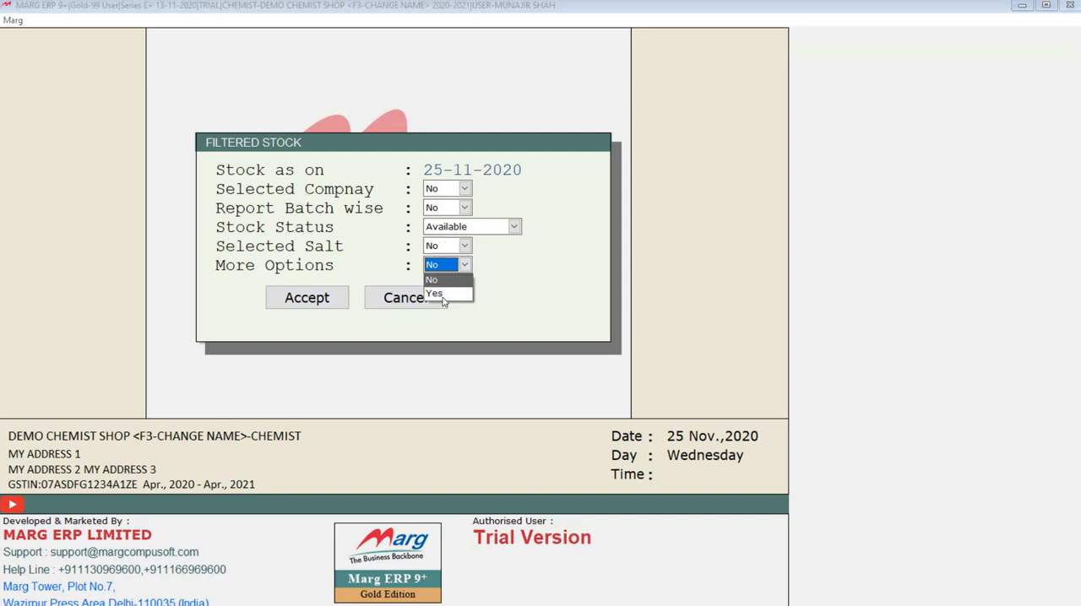
click(440, 293)
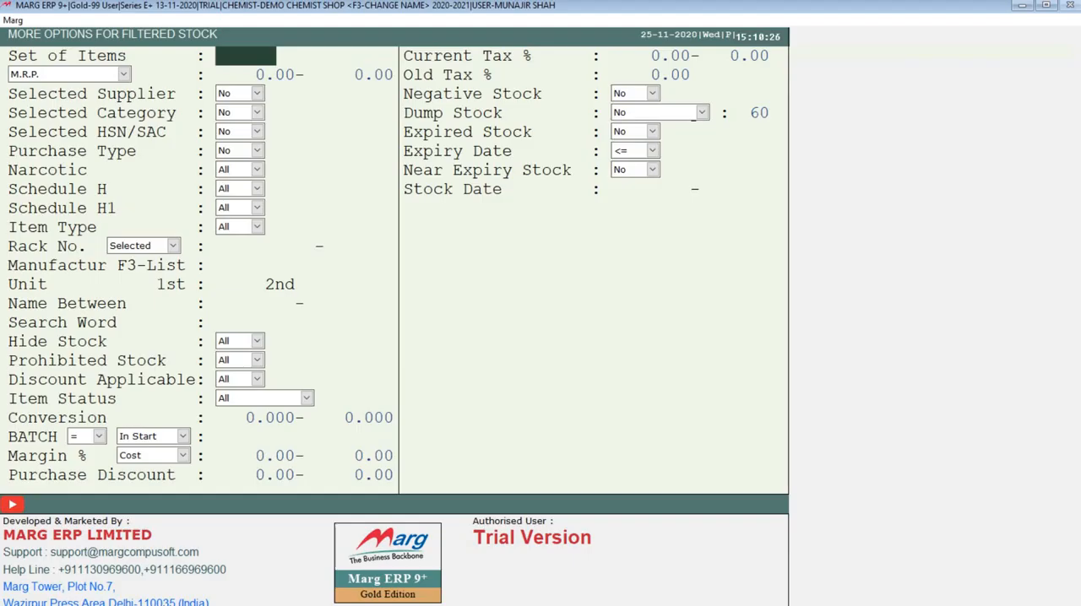
key(Return)
key(Return)
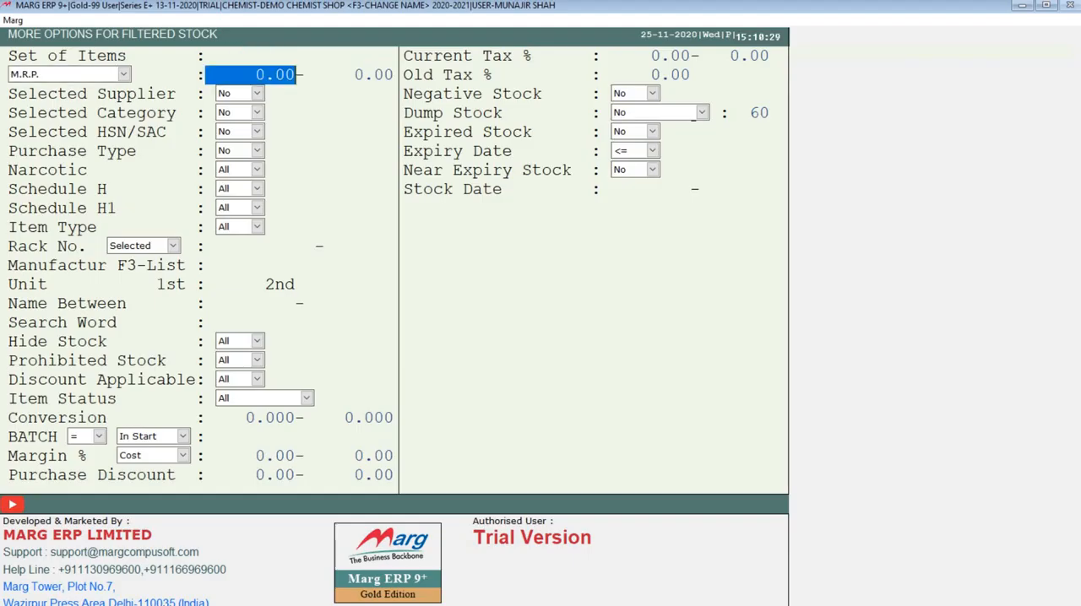
key(Return)
key(Return)
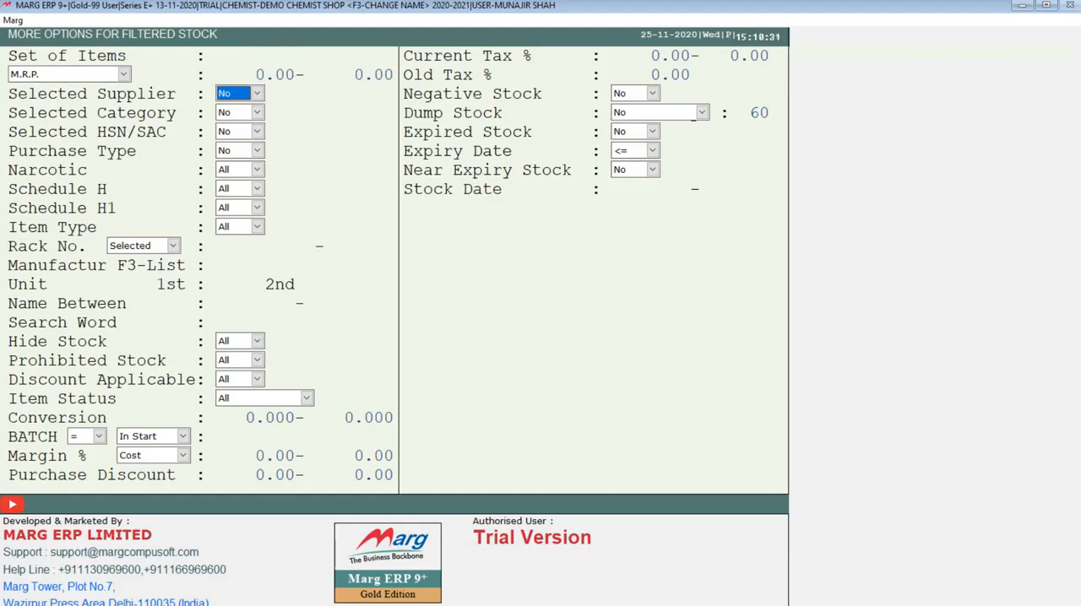
key(Return)
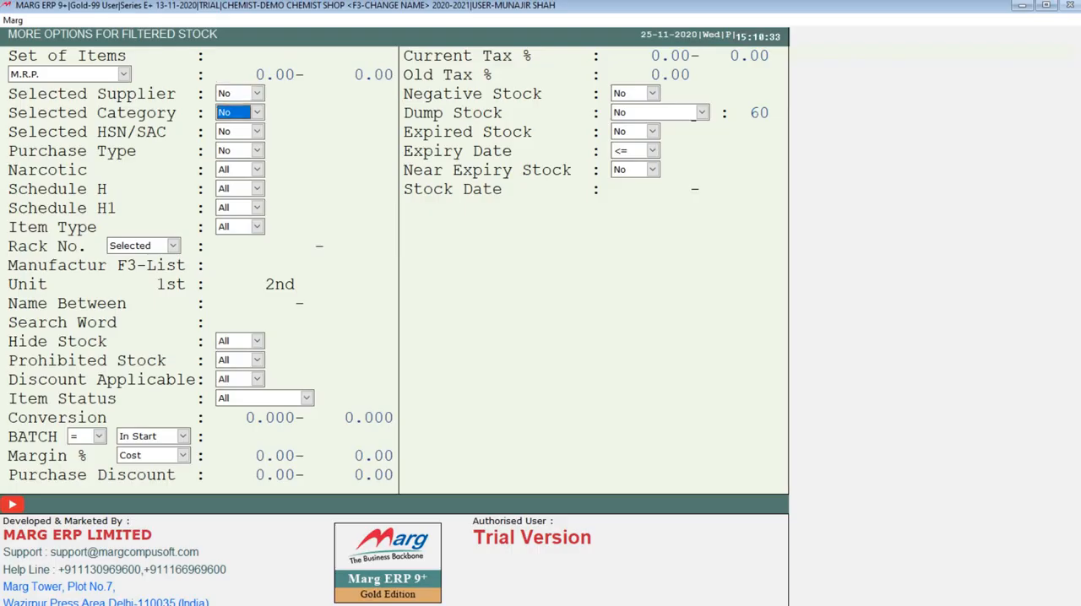
Set Selected Supplier to Yes, choose APOLLO MEDISALES in the supplier list, and set Selected Supplier back to No
key(Up)
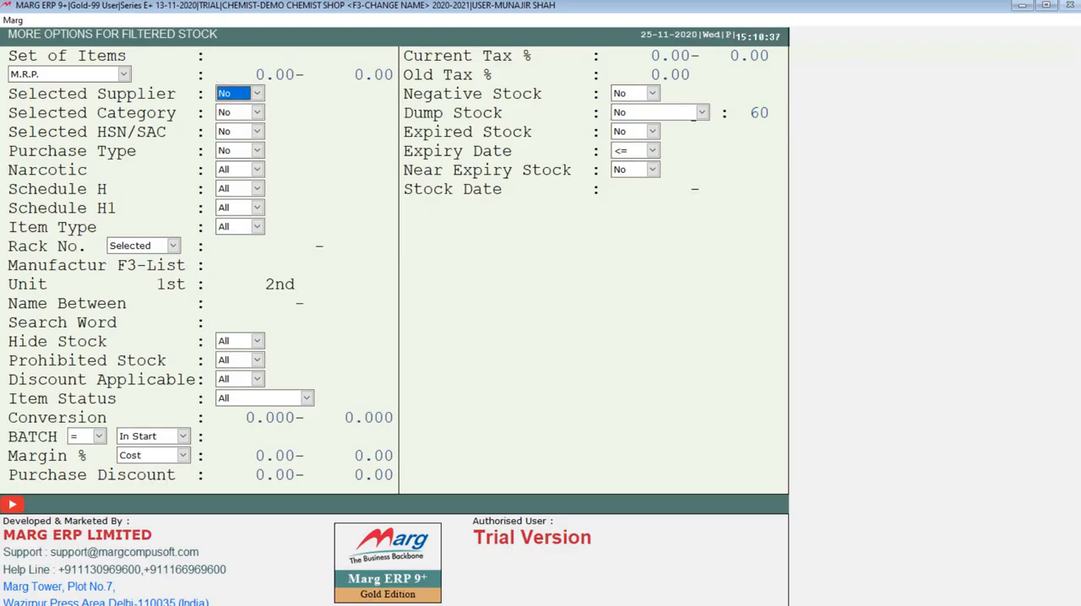
key(y)
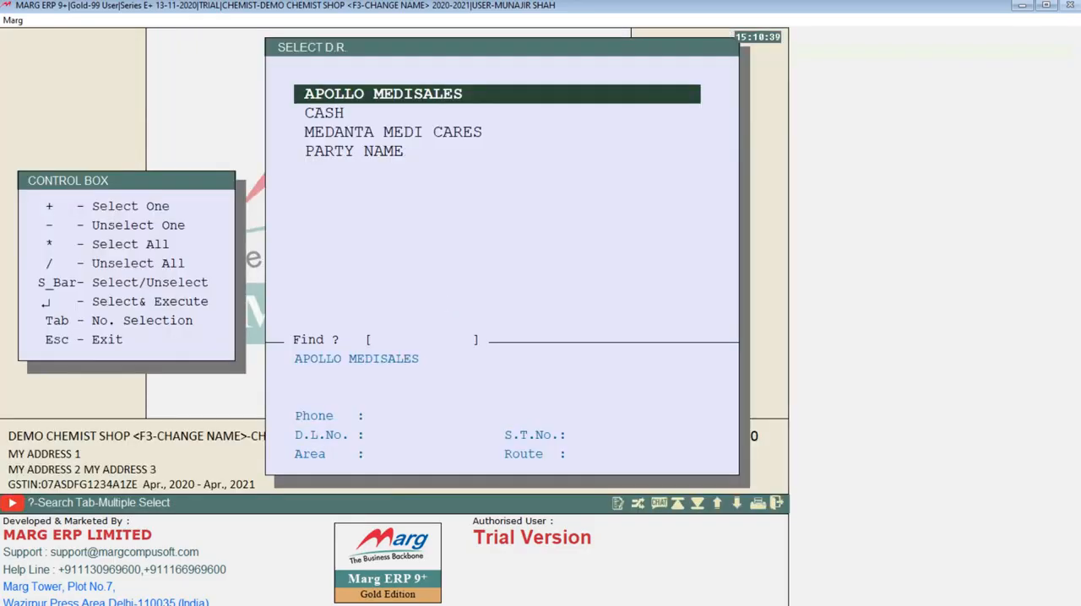
key(Down)
key(Down)
key(Down)
key(Up)
key(Up)
key(Up)
key(Return)
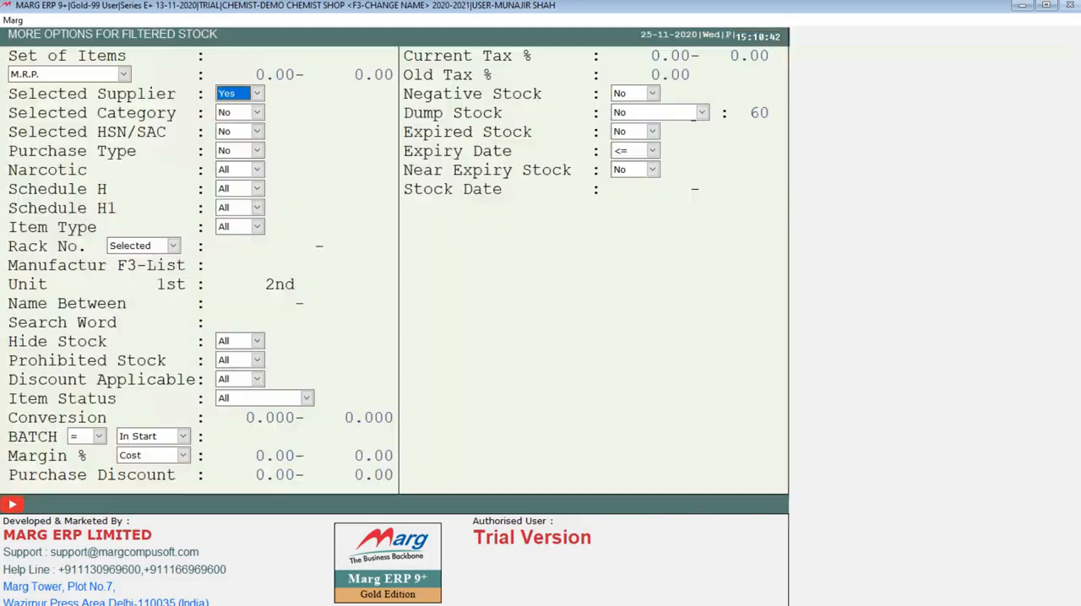
key(n)
Go through the category, HSN/SAC, purchase type, narcotic, schedule, item type, rack and manufacturer filters without changing them
key(Return)
key(Return)
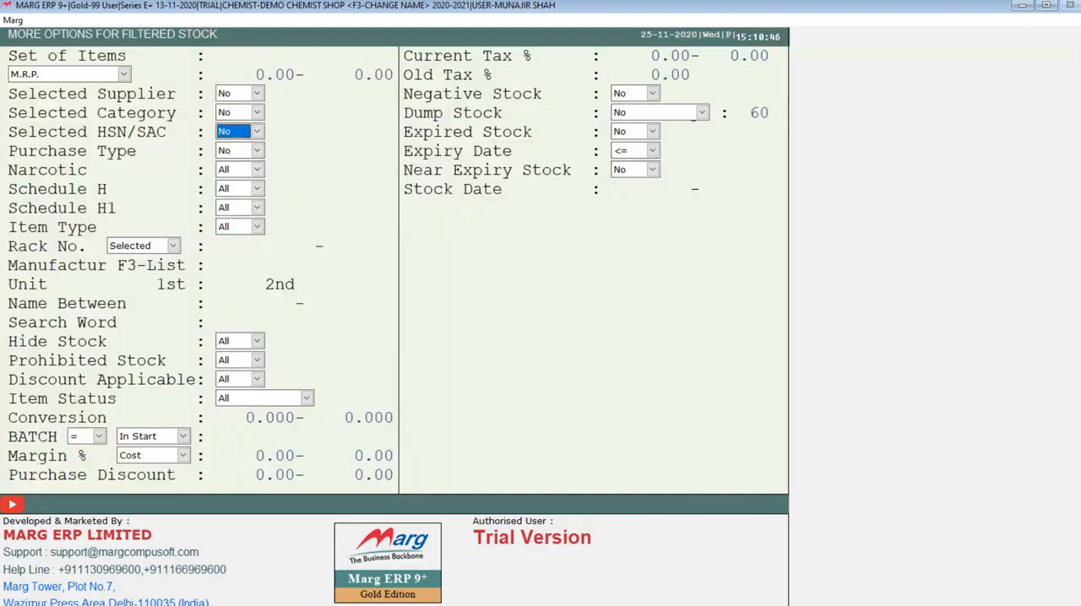
key(Return)
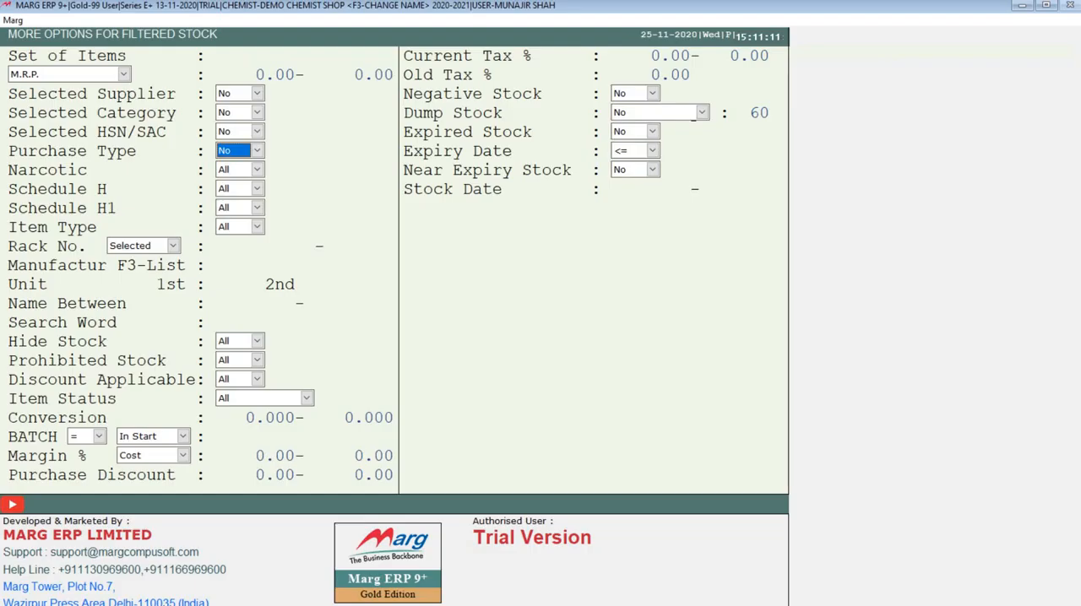
key(Return)
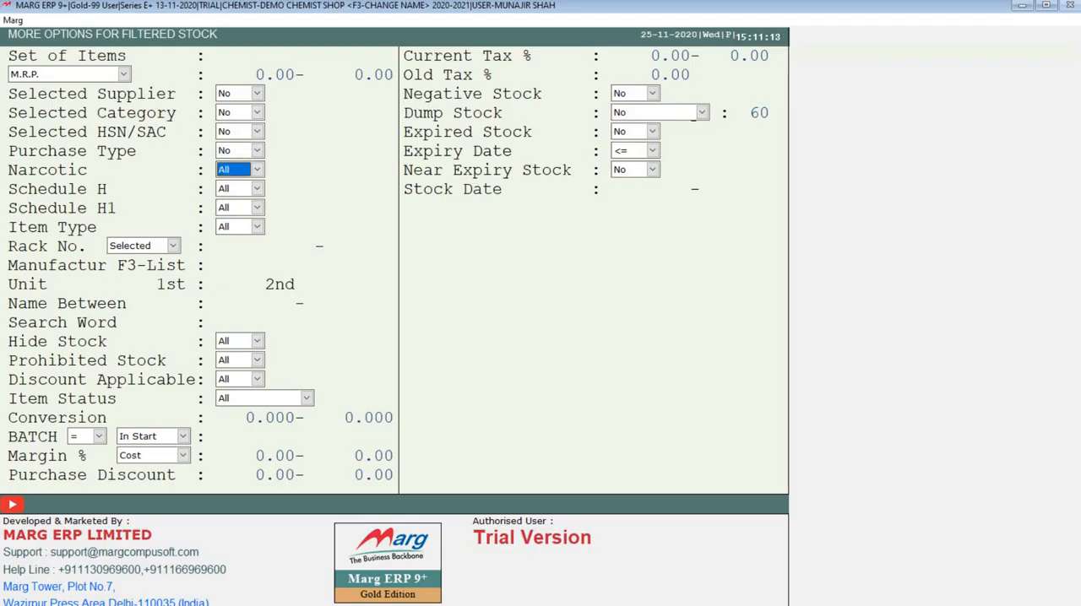
key(Return)
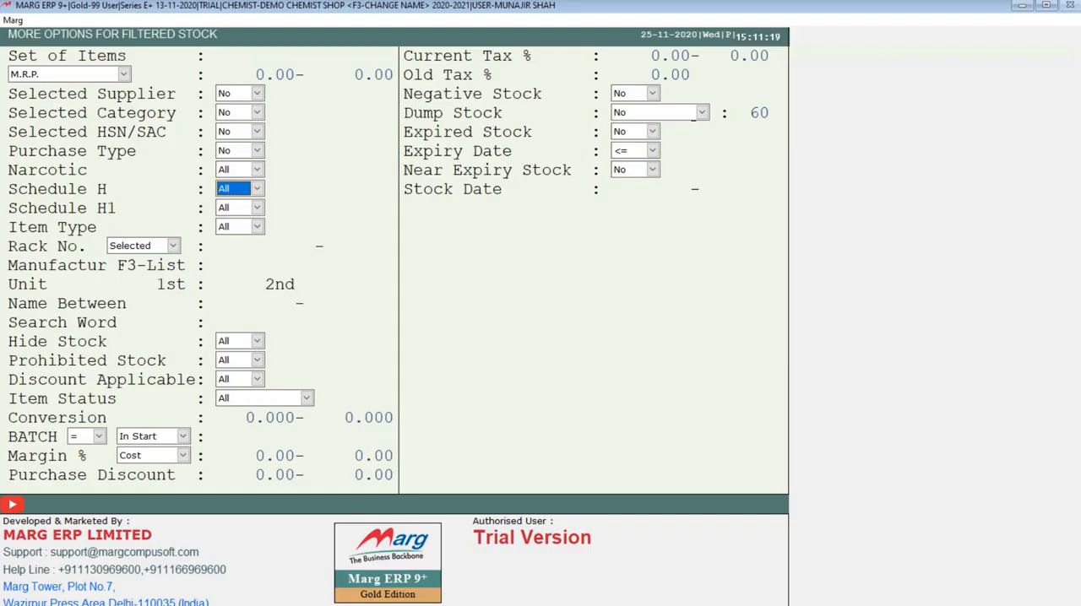
key(Return)
key(Return)
key(Return)
key(Return)
key(Return)
key(Return)
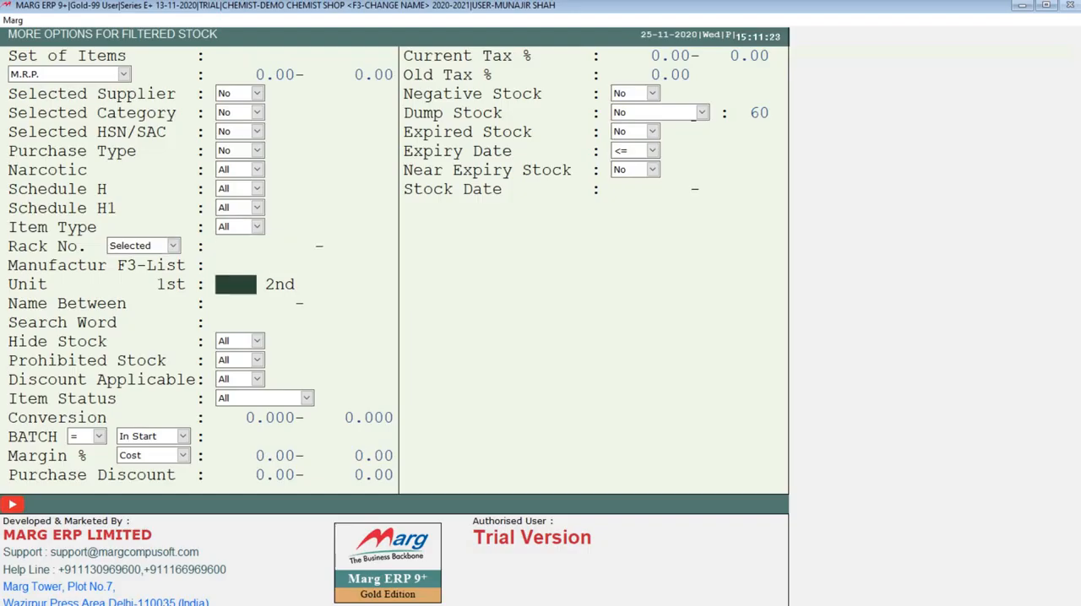
Review the filters from Manufacturer through Purchase Discount and Current Tax %, and leave the Filtered Stock options without generating a report
key(Up)
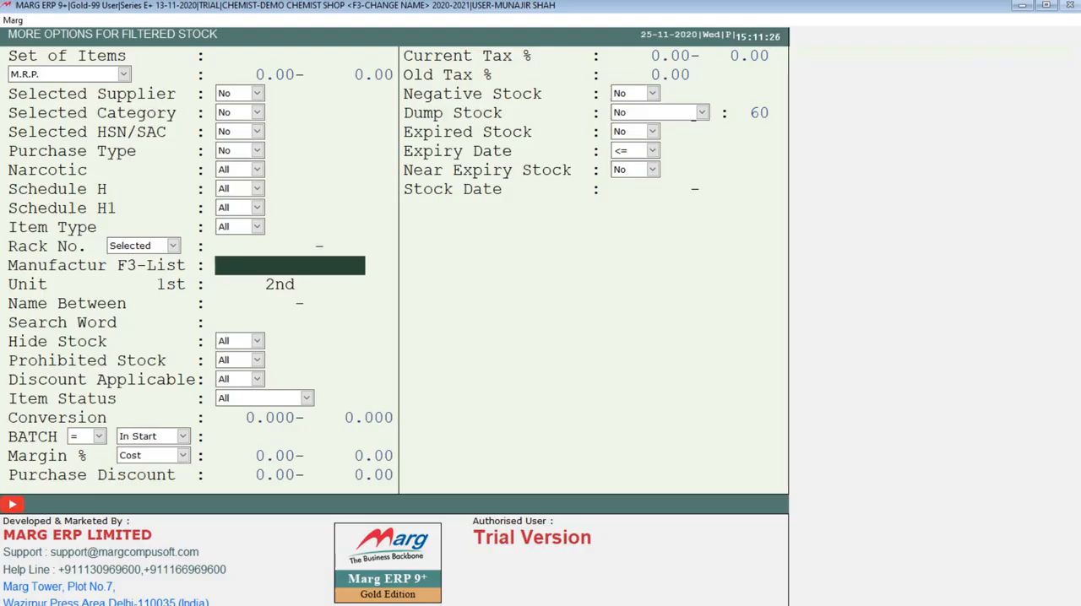
key(Return)
key(Return)
key(Return)
key(Return)
key(Return)
key(Return)
key(Return)
key(Return)
key(Return)
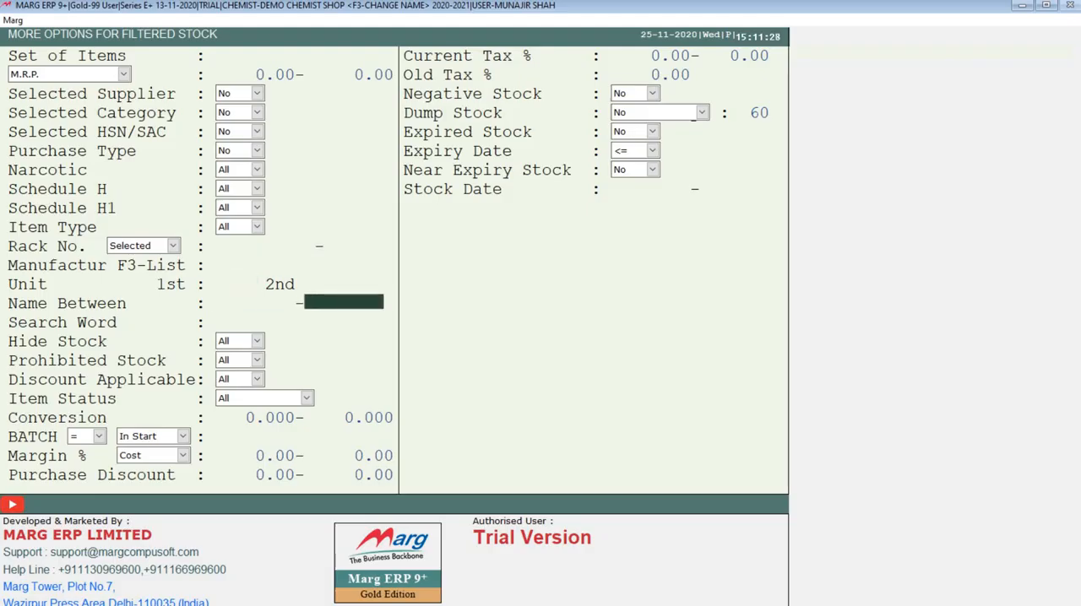
key(Return)
key(Return)
key(Return)
key(Return)
key(Return)
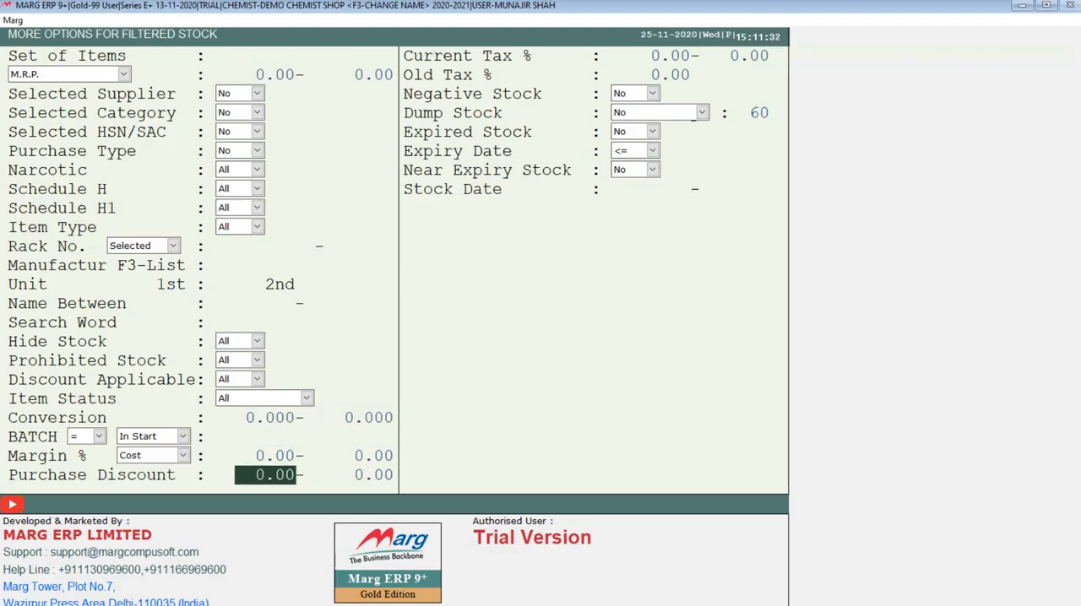
key(Return)
key(Return)
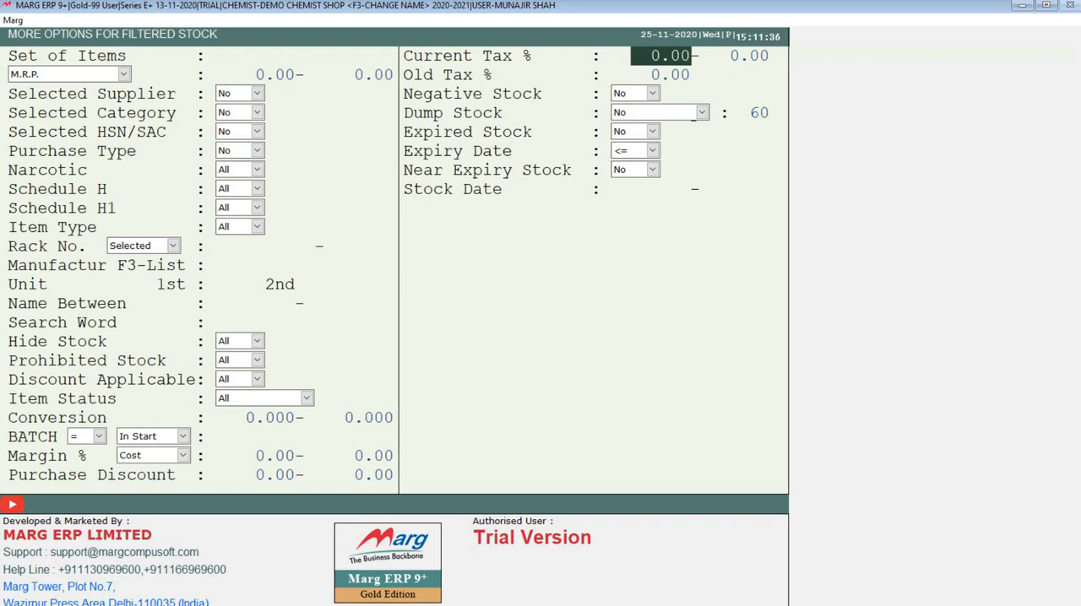
key(Escape)
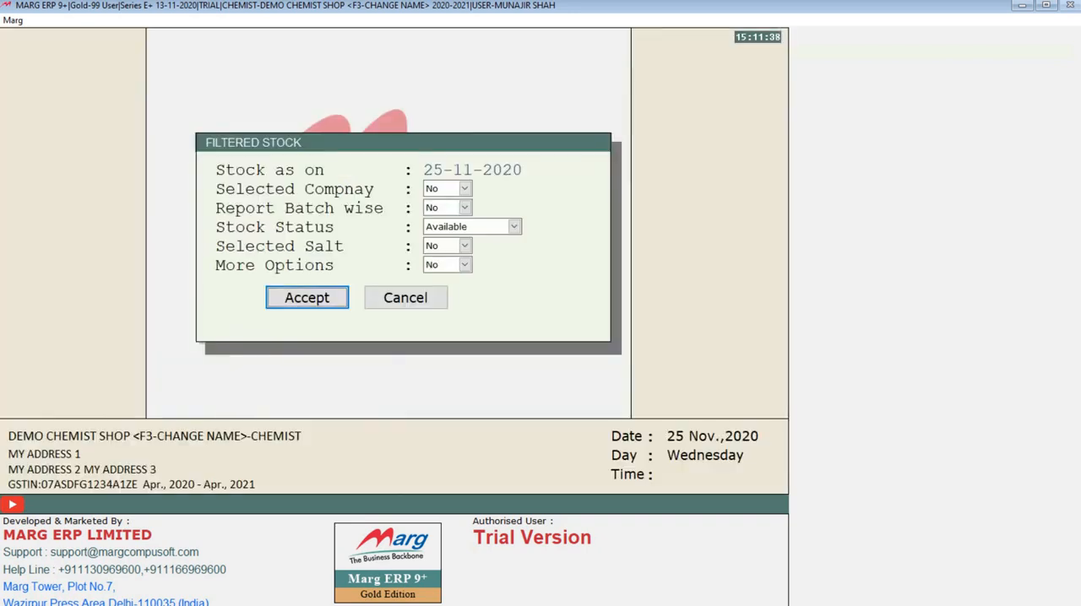
key(Escape)
Generate the Batch Stock report as on 25-11-2020 with Stock Status Available and company, salt and more options at No
click(341, 19)
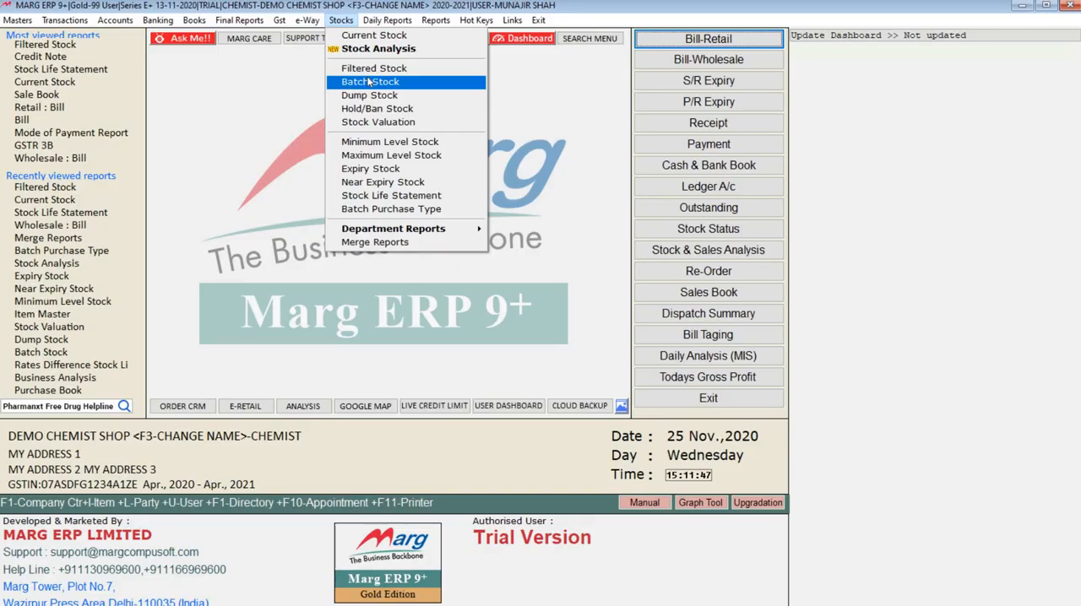
click(369, 83)
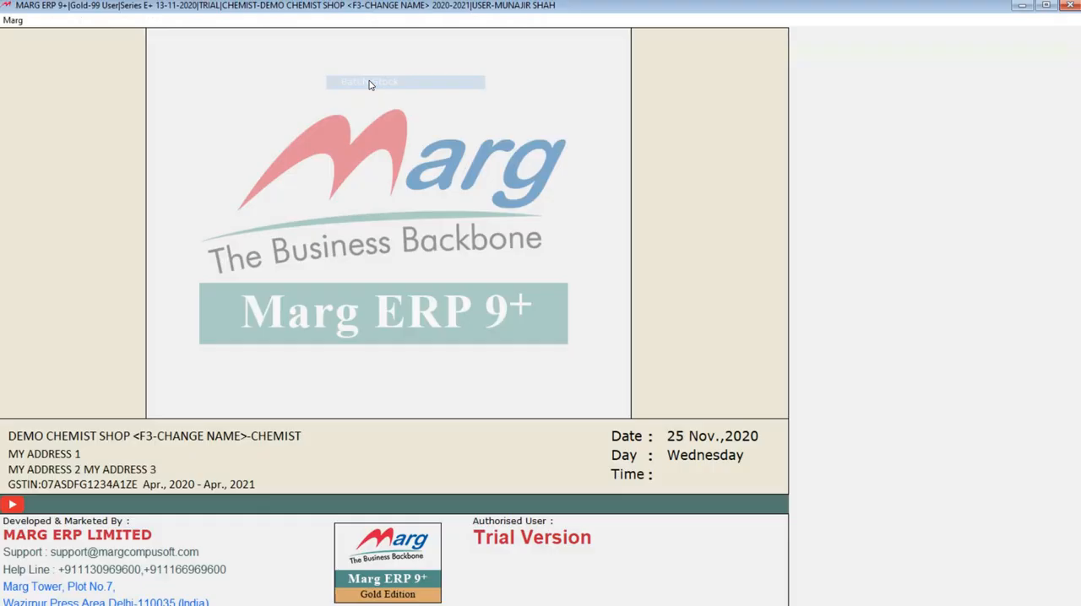
key(Return)
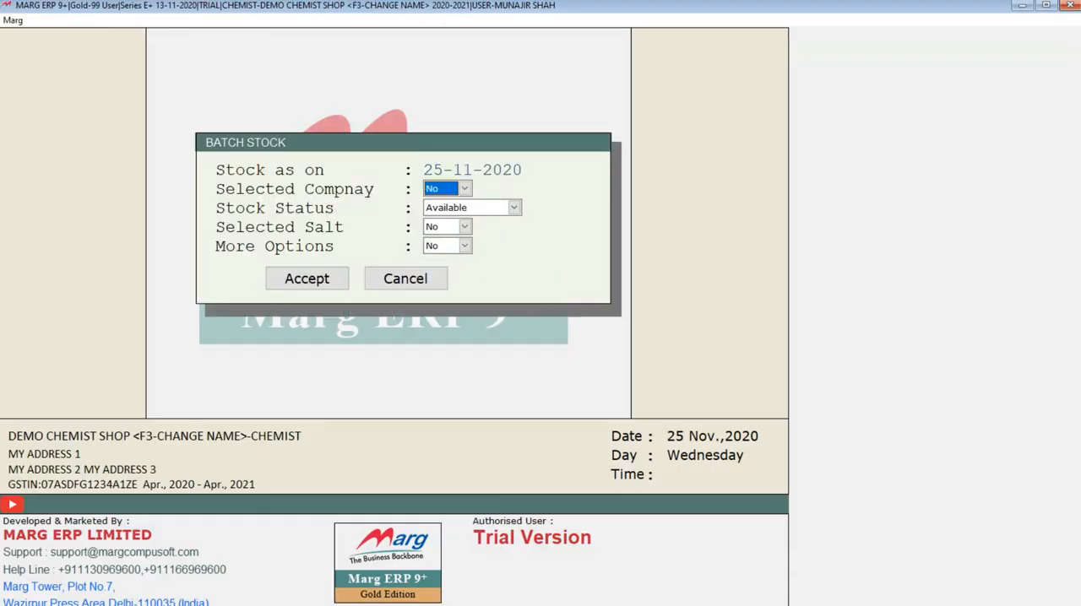
key(Return)
key(Return)
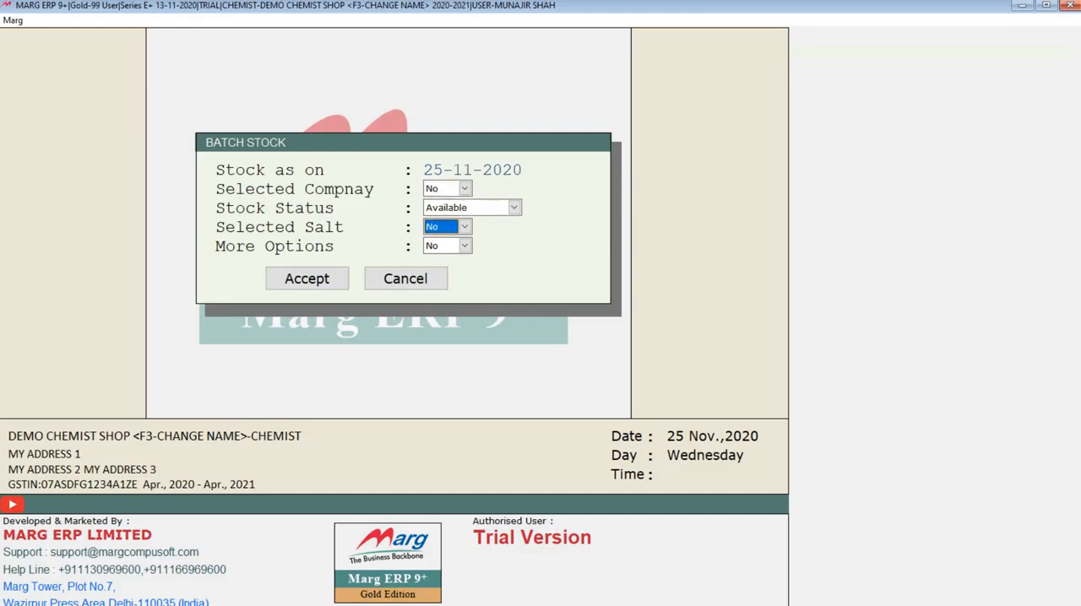
key(Return)
key(Return)
key(Return)
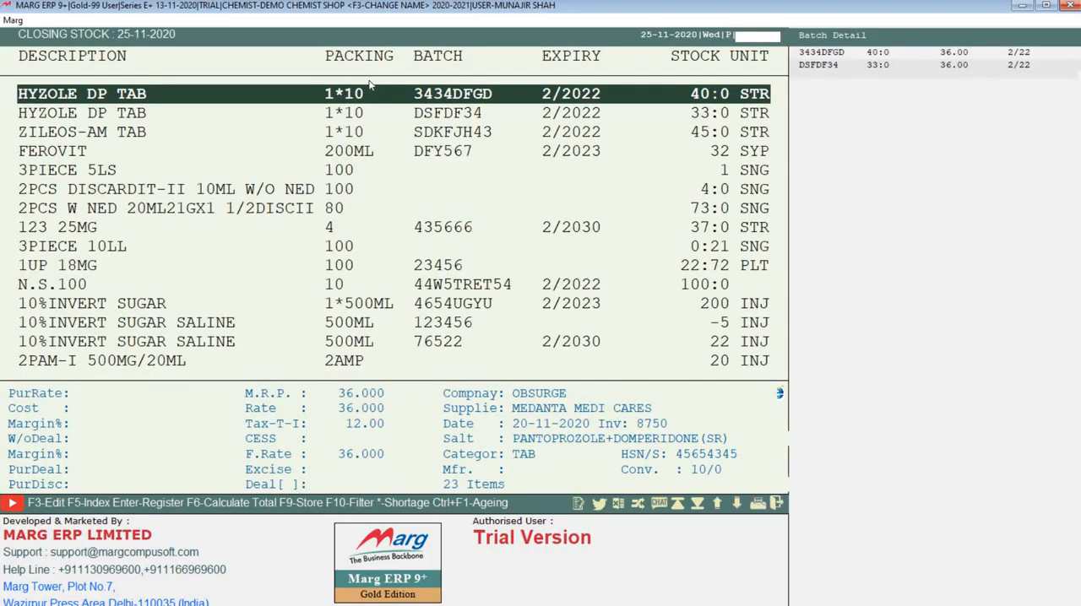
Examine the batch, expiry, stock and supplier details of the first few items in the batch stock report
key(Down)
key(Down)
key(Down)
click(120, 94)
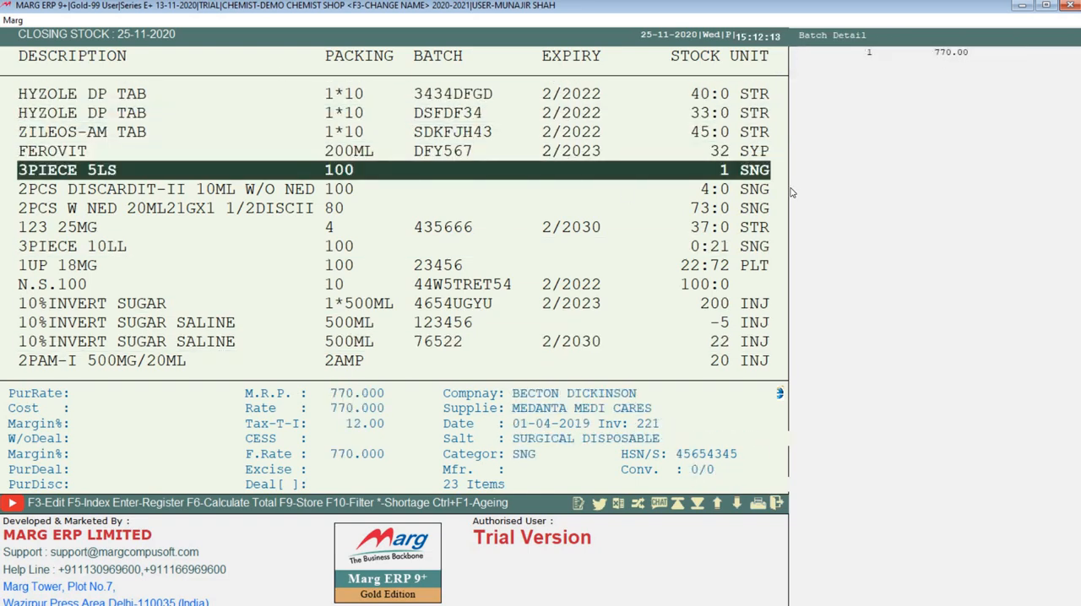
key(Up)
key(Up)
key(Up)
key(Up)
key(Down)
key(Down)
key(Down)
key(Down)
Export the batch stock report to Excel under the suggested file name and show the exported workbook maximized
click(621, 505)
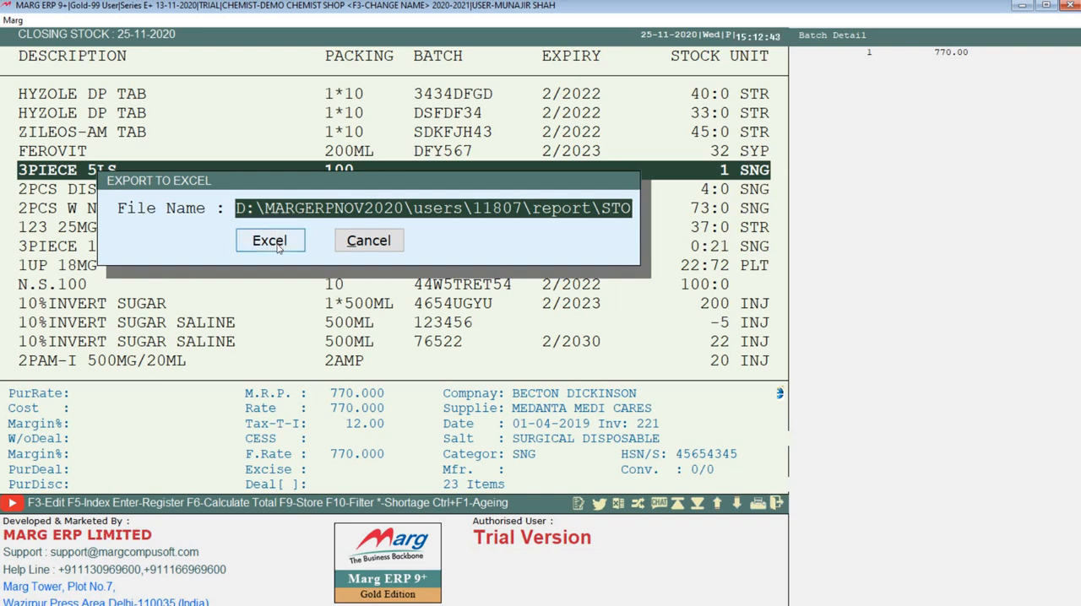
click(271, 242)
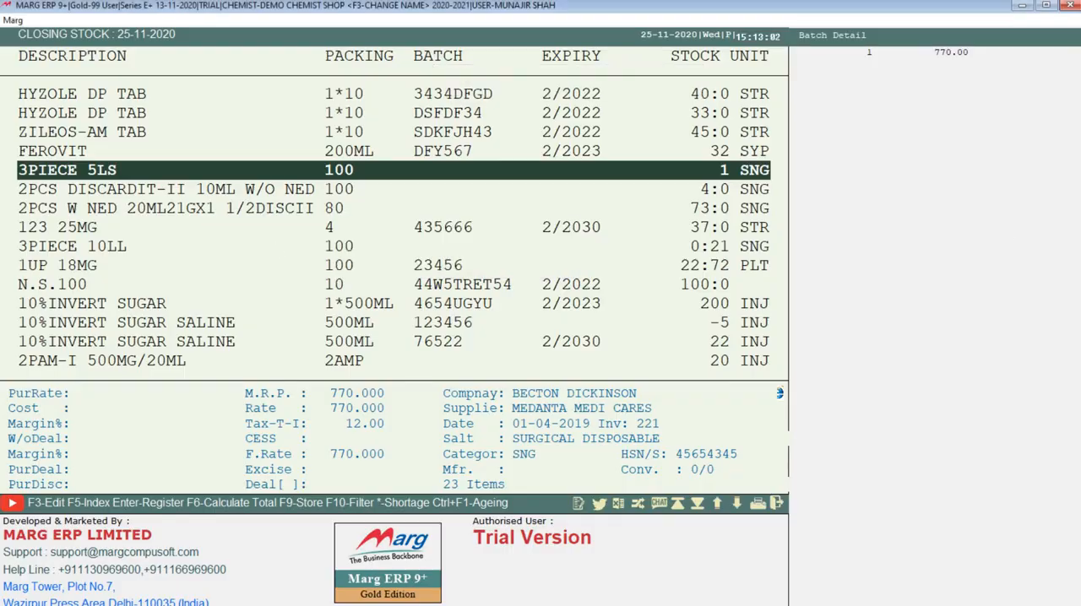
click(1022, 7)
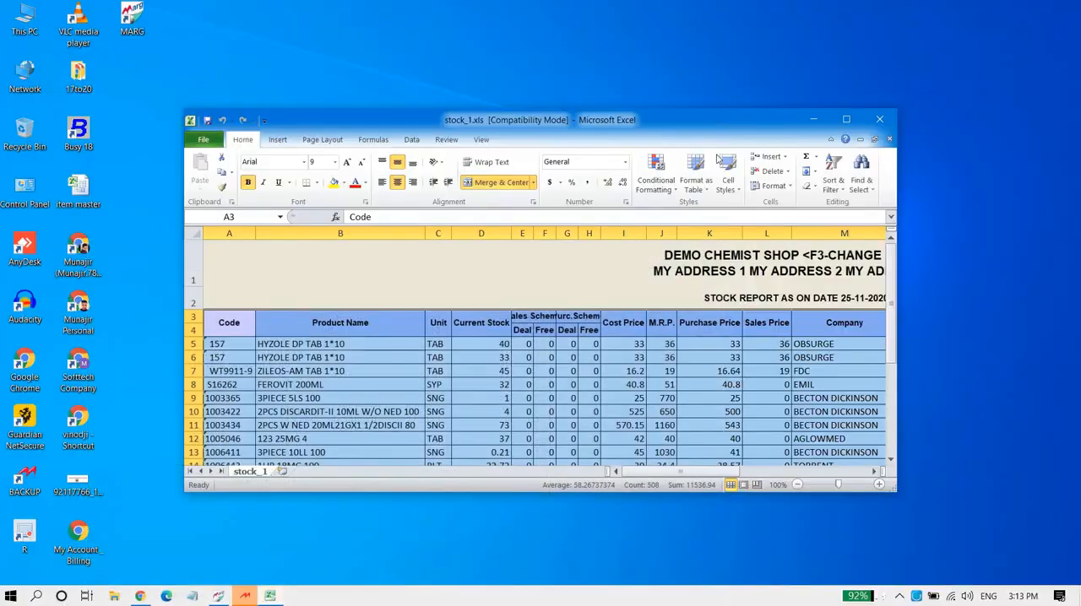
click(848, 119)
Examine the product, stock, price, batch and supplier columns of the exported stock report, and switch back to Marg ERP
click(99, 270)
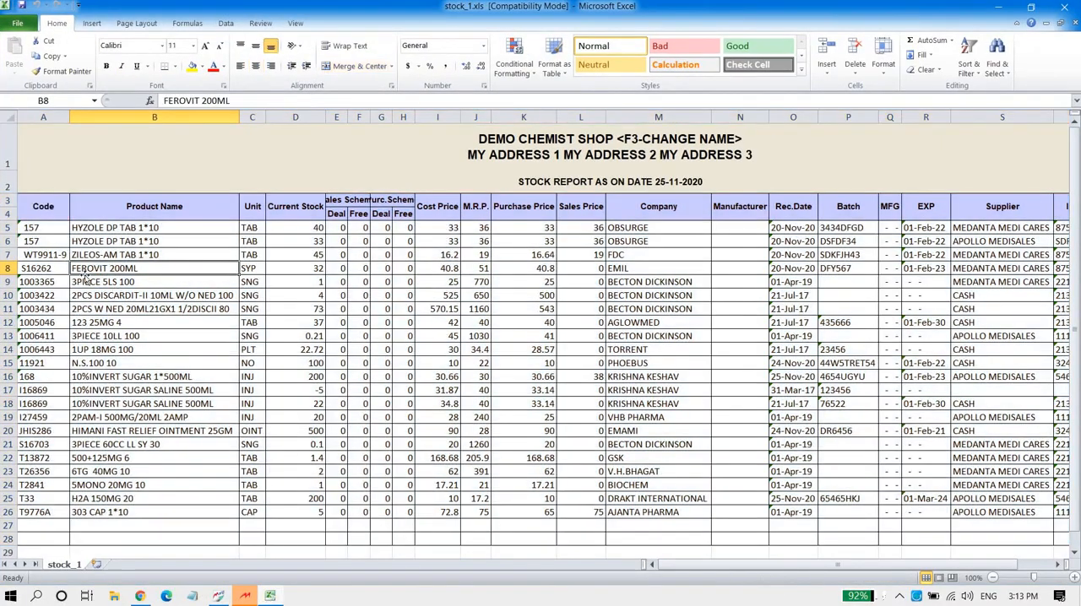
drag(36, 232, 66, 402)
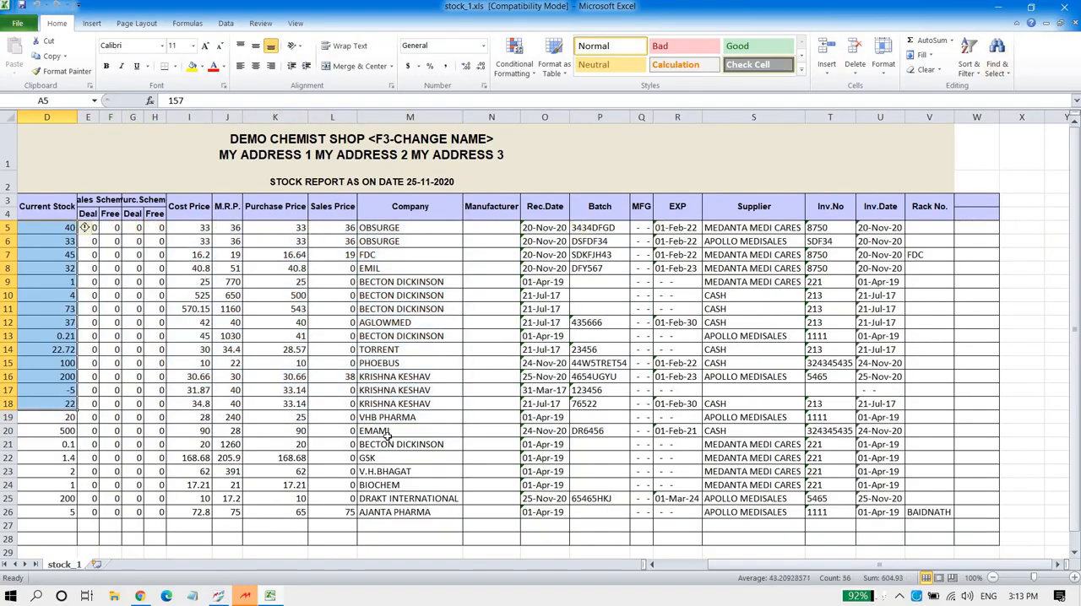
click(279, 296)
scroll(180, 335, down, 1)
scroll(179, 335, down, 4)
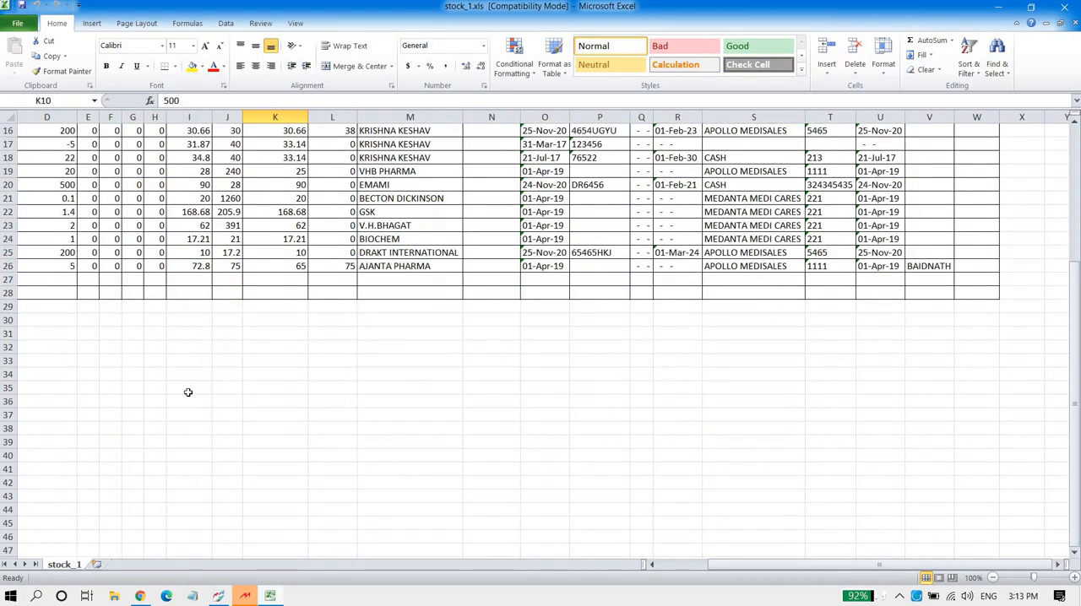
scroll(188, 391, up, 5)
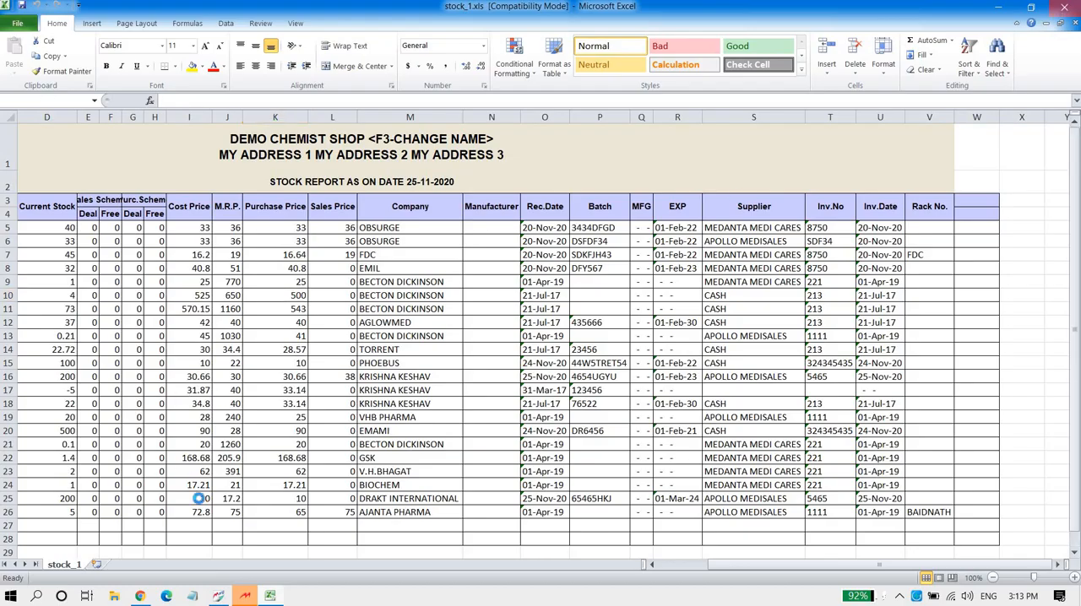
click(228, 597)
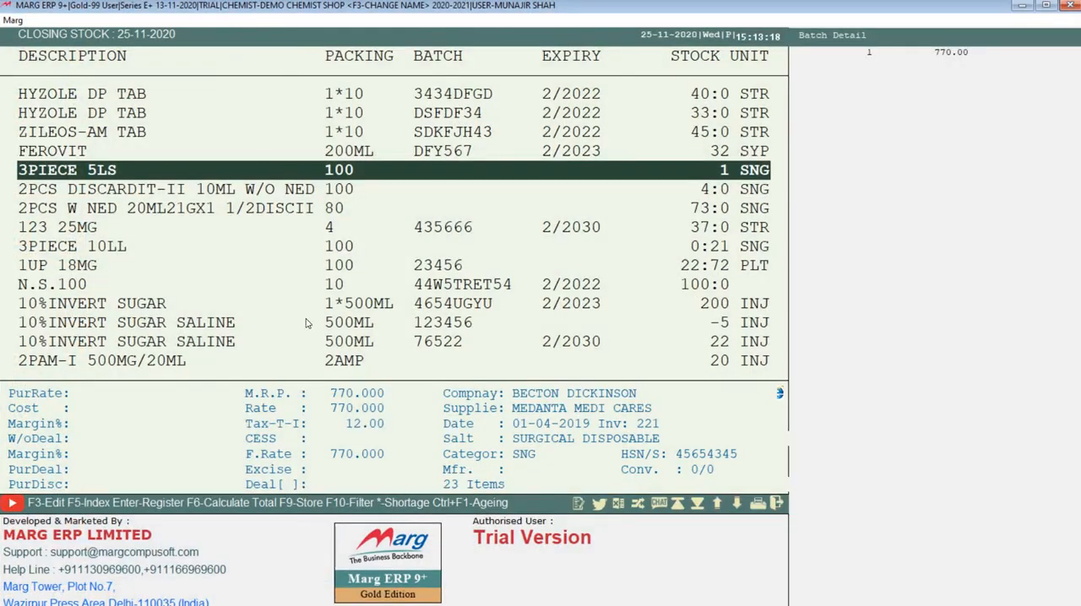
Generate the Dump Stock report as on 25-11-2020 on 1 Batch Dump for 60 days, with company, salt and more options at No
key(Escape)
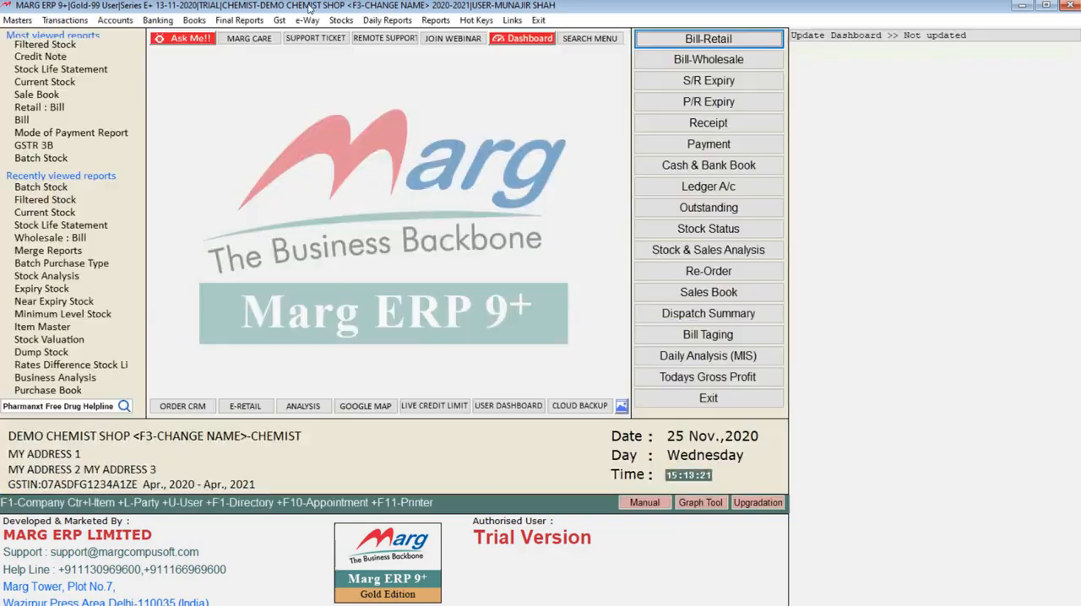
click(341, 19)
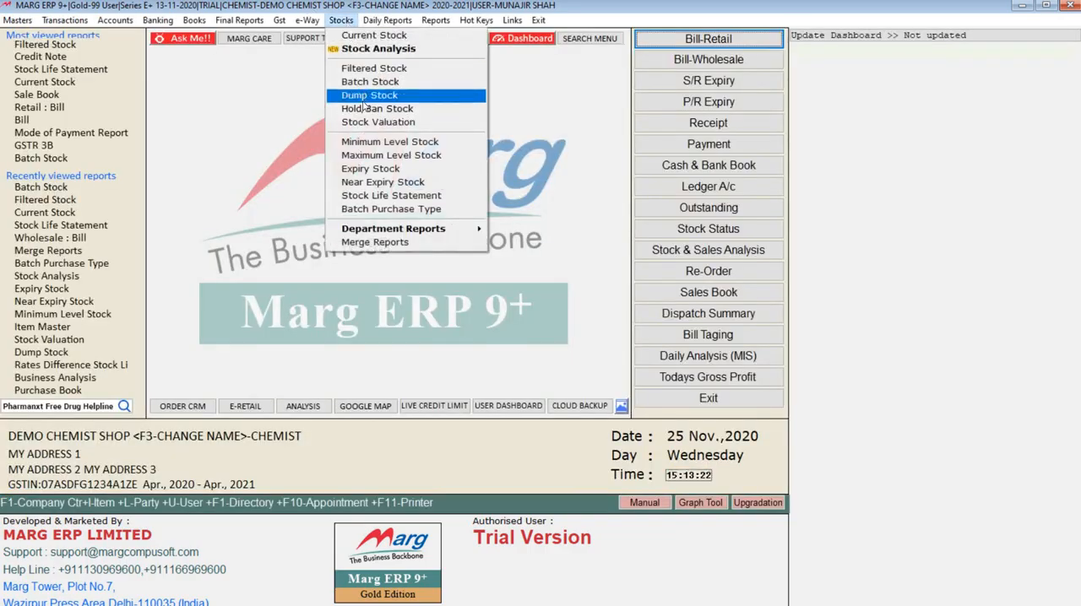
click(365, 96)
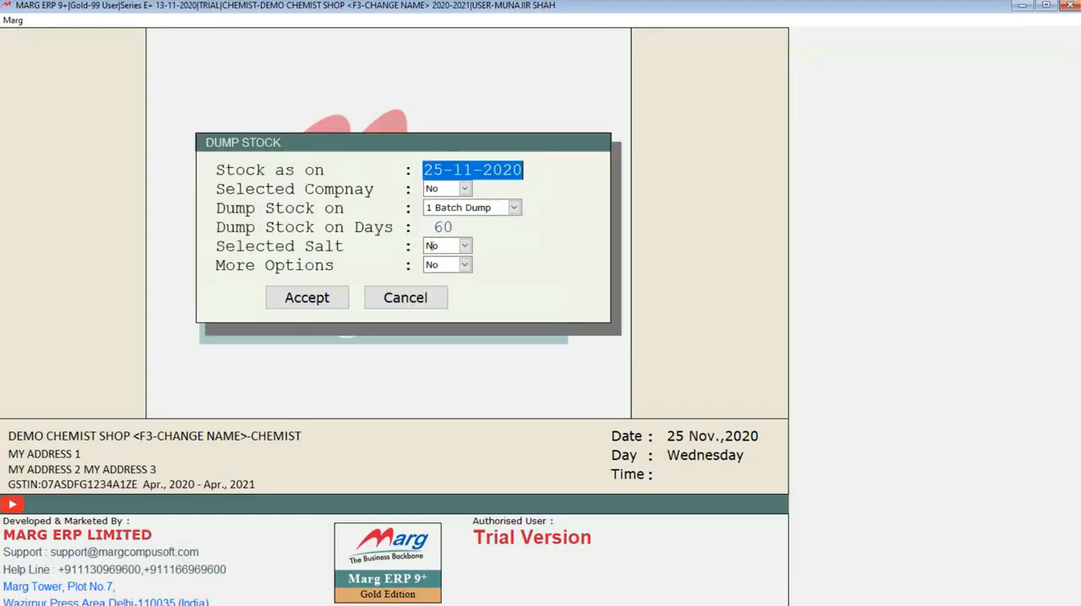
key(Return)
key(Return)
key(Return)
key(Return)
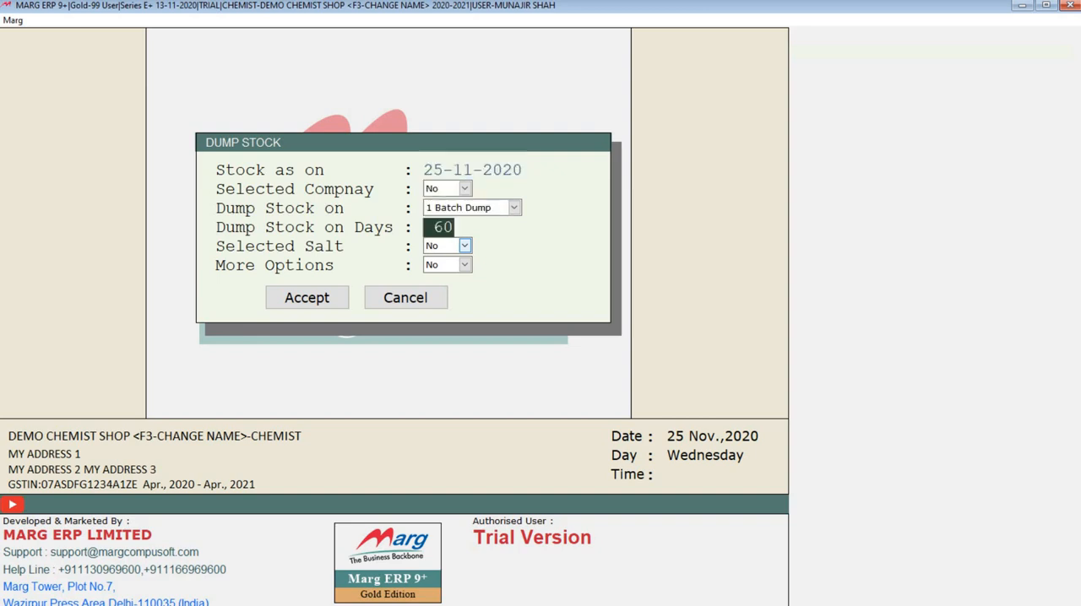
key(Up)
key(Return)
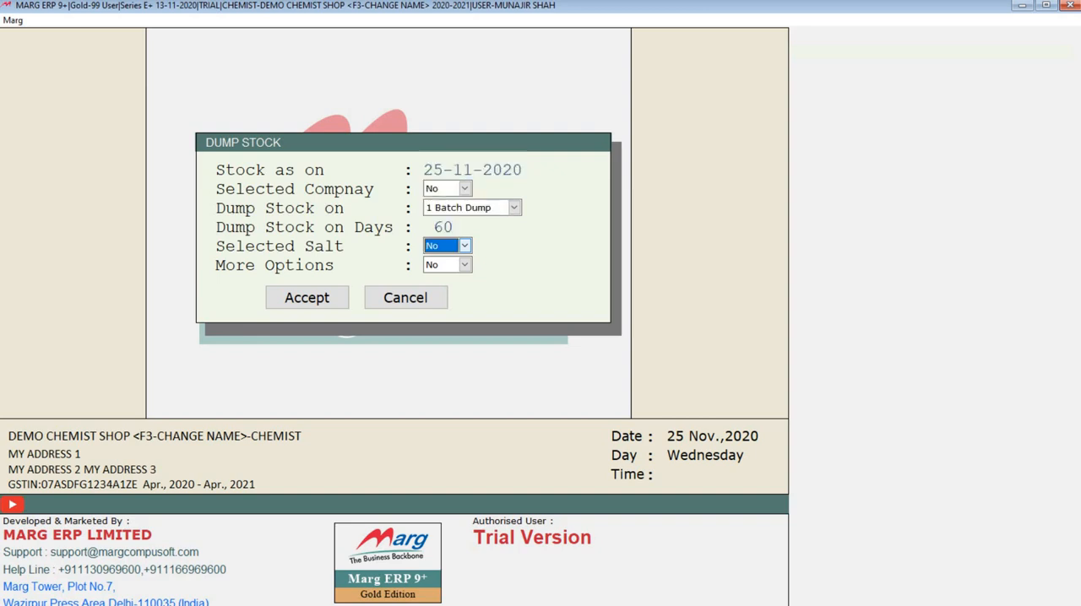
key(Return)
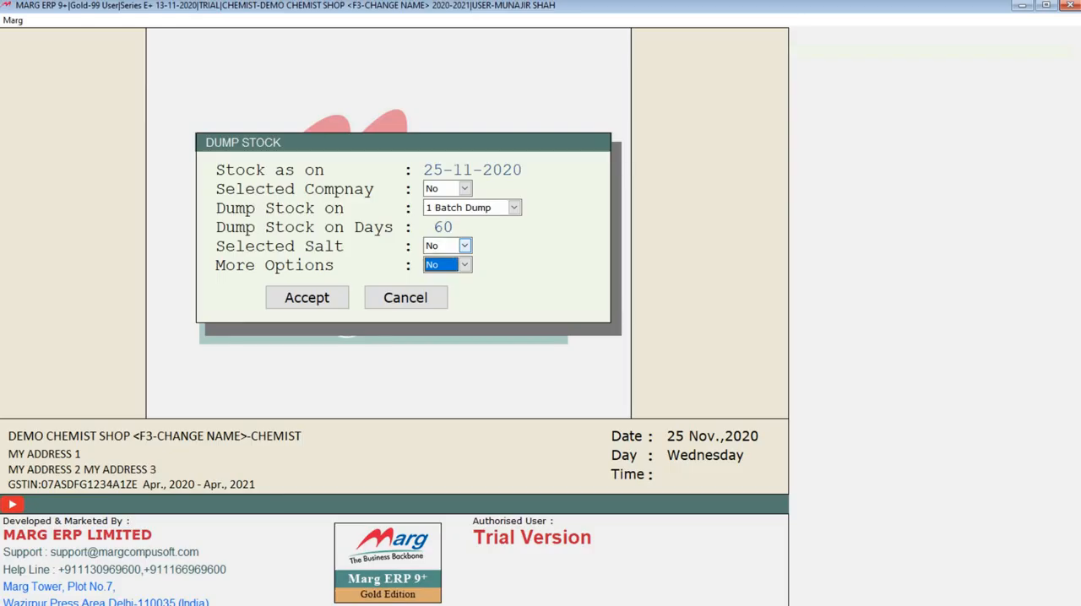
key(Return)
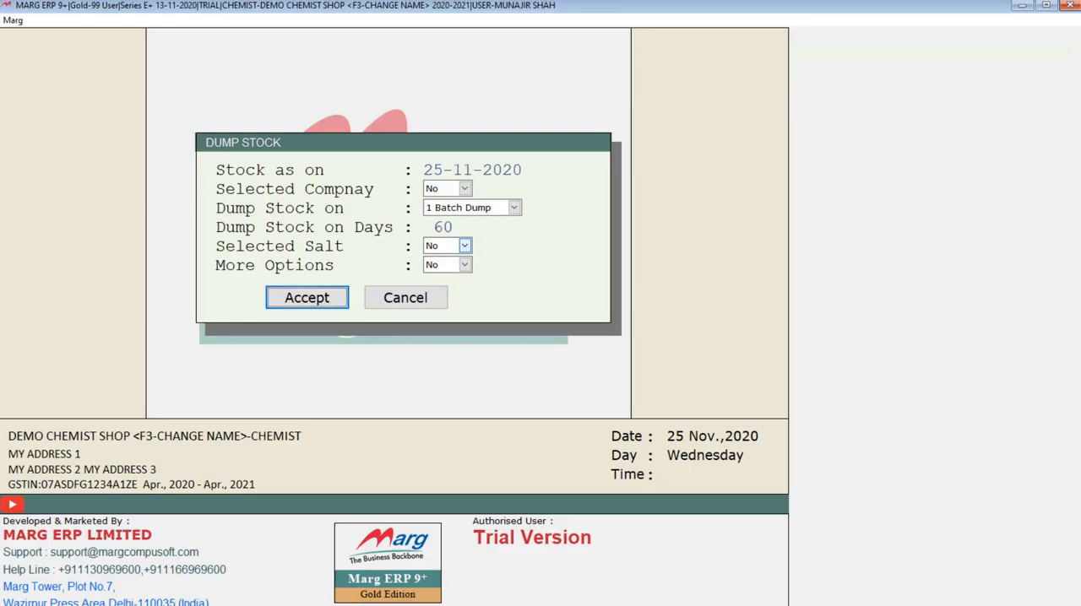
key(Return)
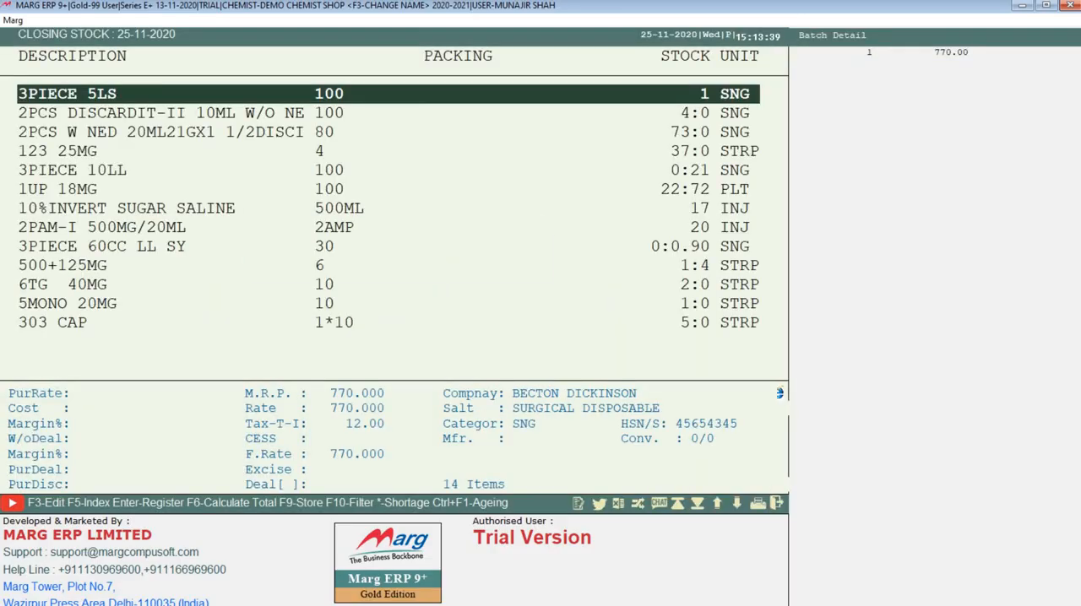
Examine the items, packing and stock in the dump stock report from first to last, and close the report
key(Down)
key(Down)
key(Down)
key(Down)
key(Down)
key(Down)
key(Down)
key(Down)
key(Down)
key(Down)
key(Down)
key(Down)
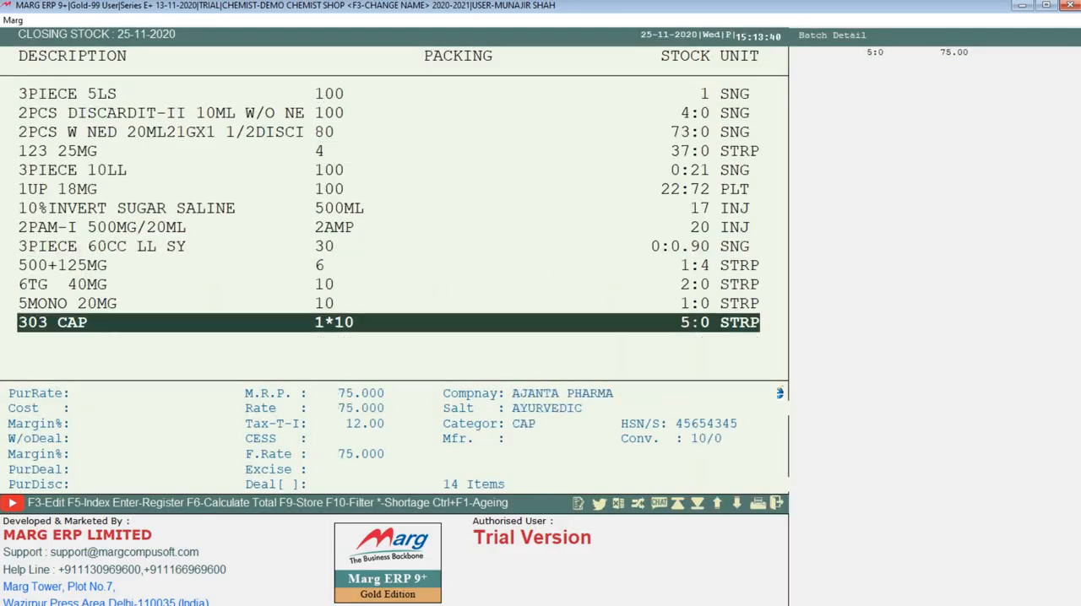
key(Up)
key(Up)
key(Up)
key(Up)
key(Up)
key(Up)
key(Up)
key(Up)
key(Up)
key(Up)
key(Up)
key(Up)
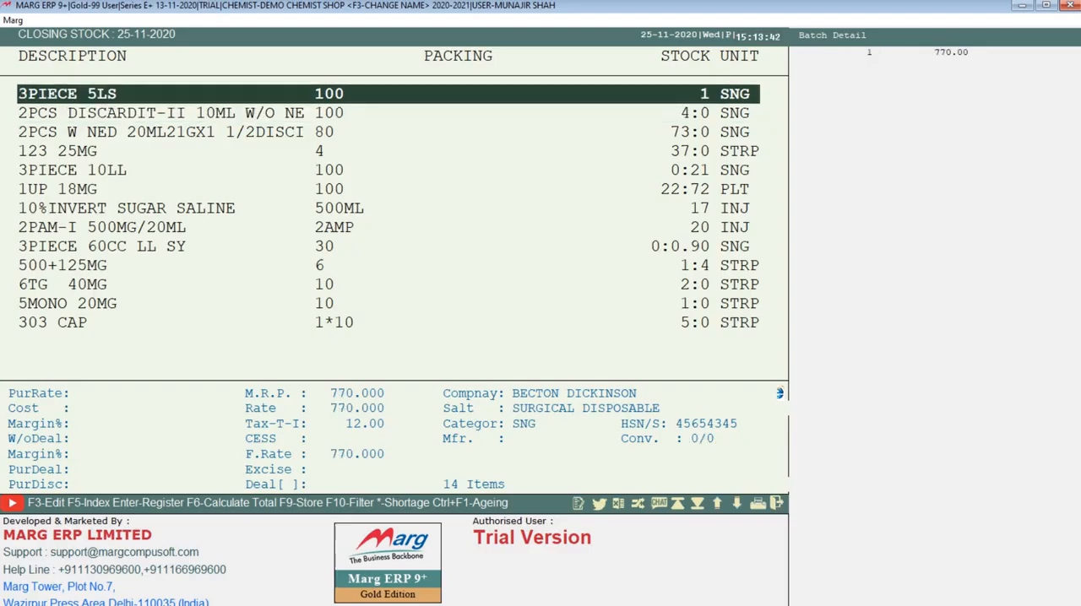
key(Escape)
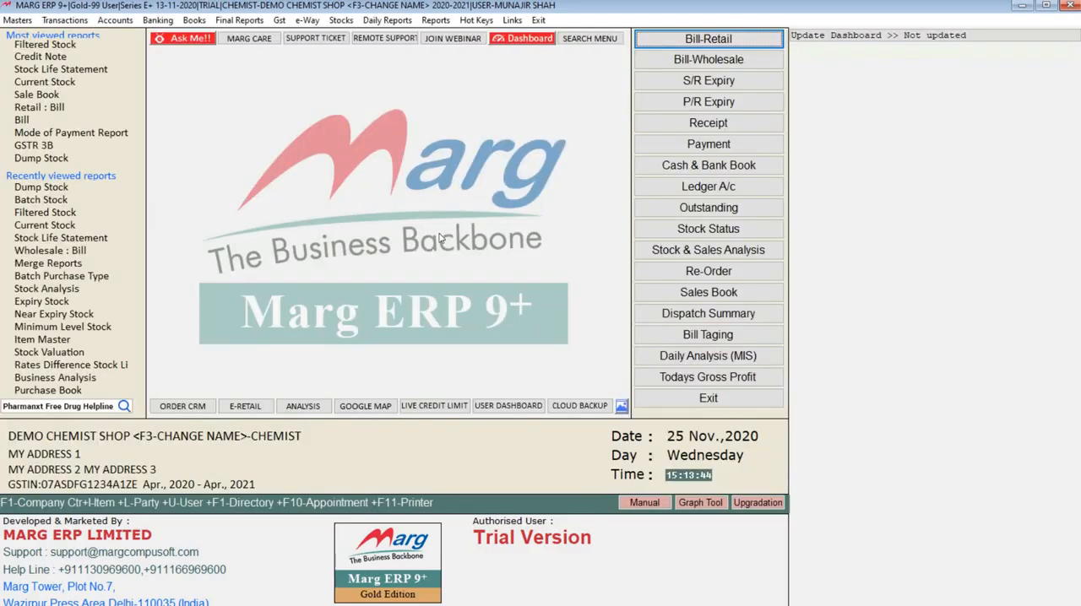
Review the Hold/Ban Stock report's company, batch wise, salt and more options filters, and leave without generating the report
click(341, 20)
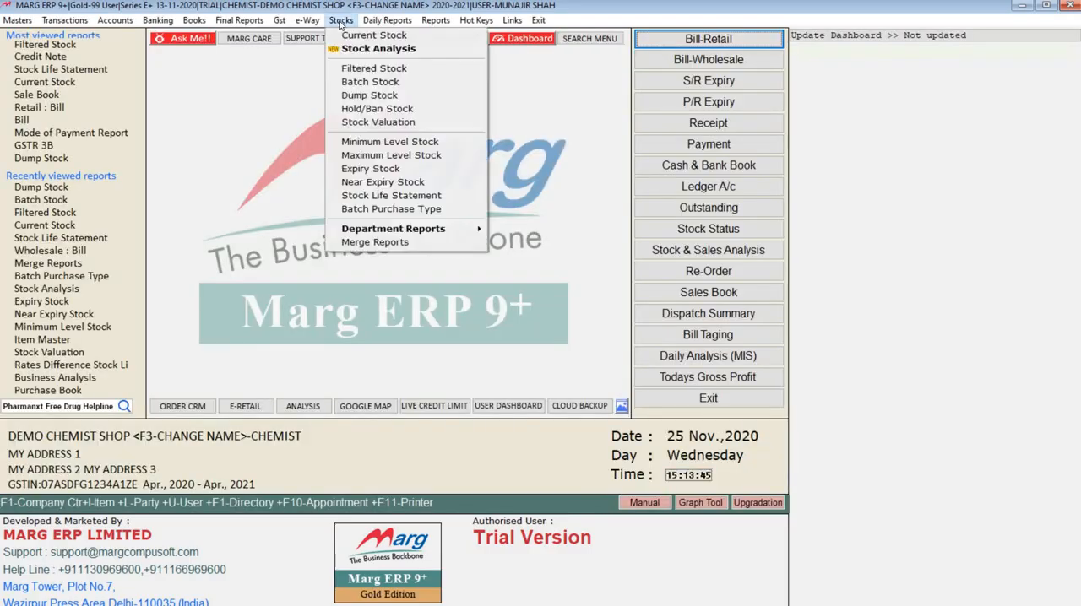
click(372, 114)
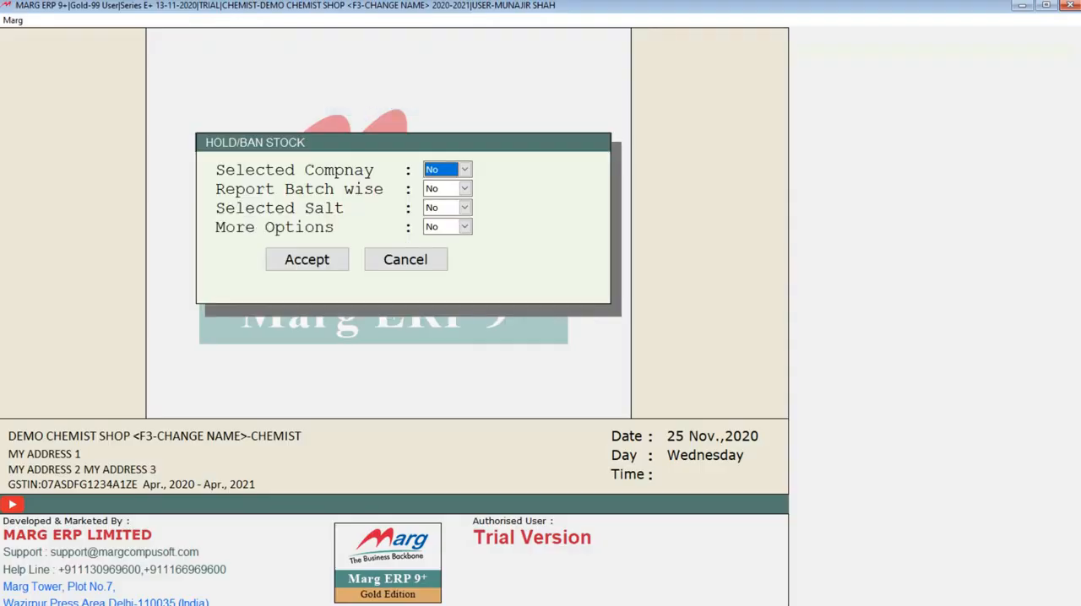
key(Return)
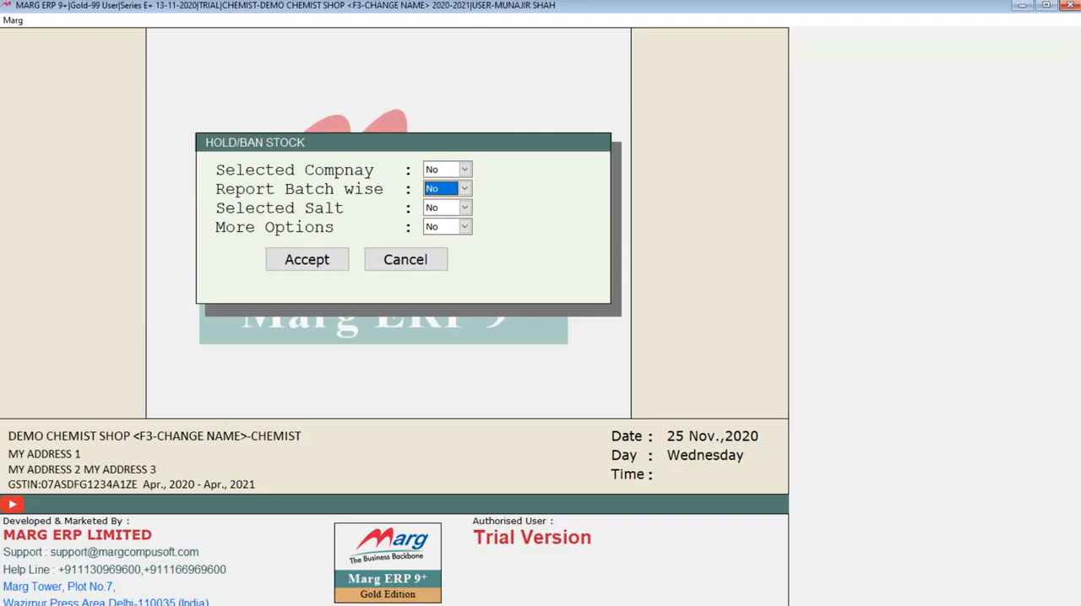
key(Up)
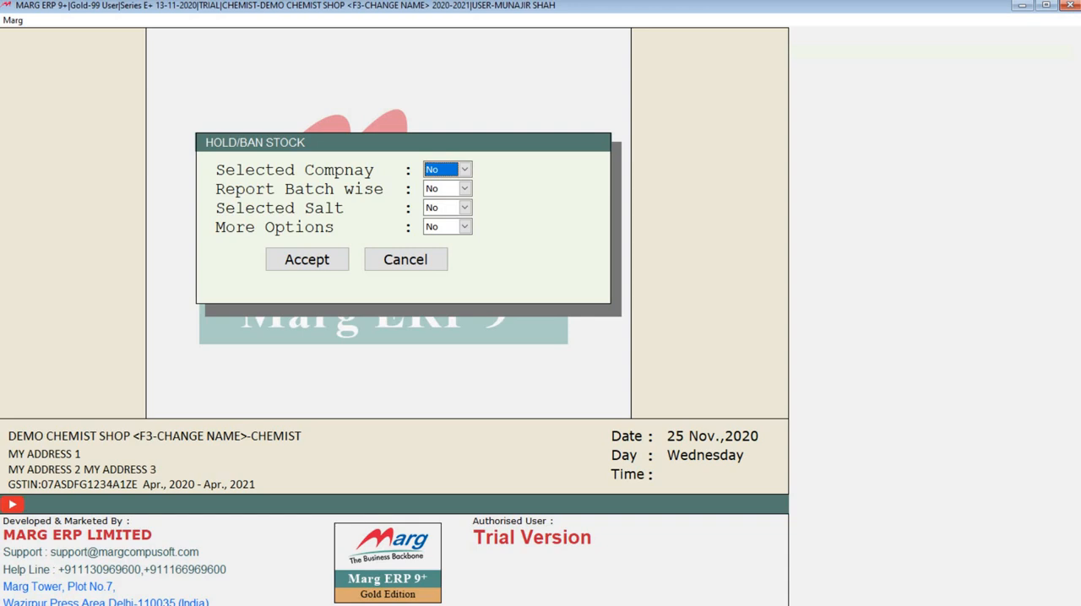
key(Return)
key(Return)
key(Return)
key(Return)
key(Return)
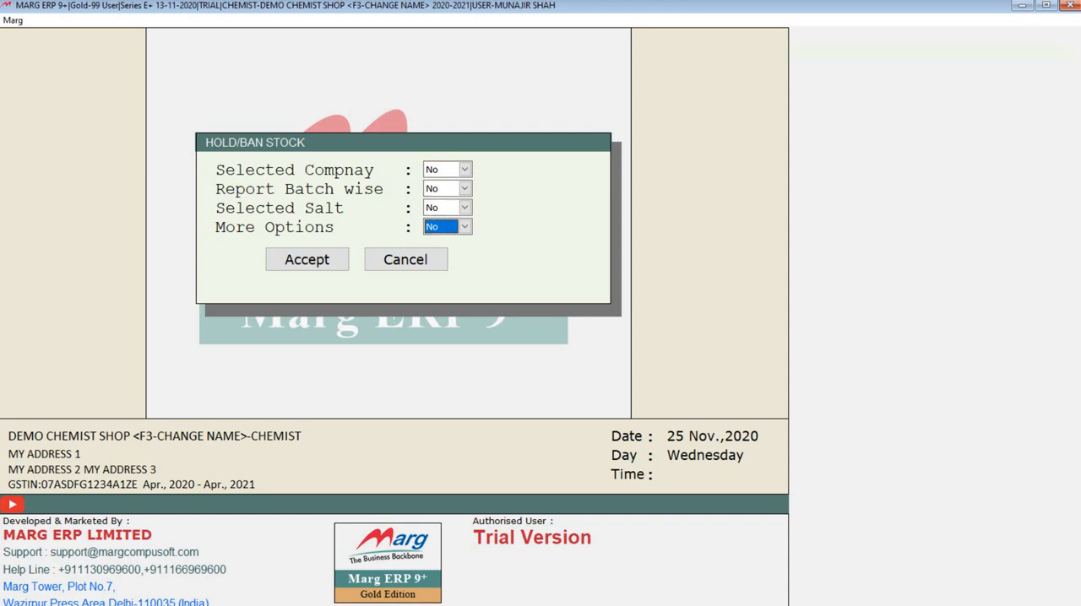
key(Escape)
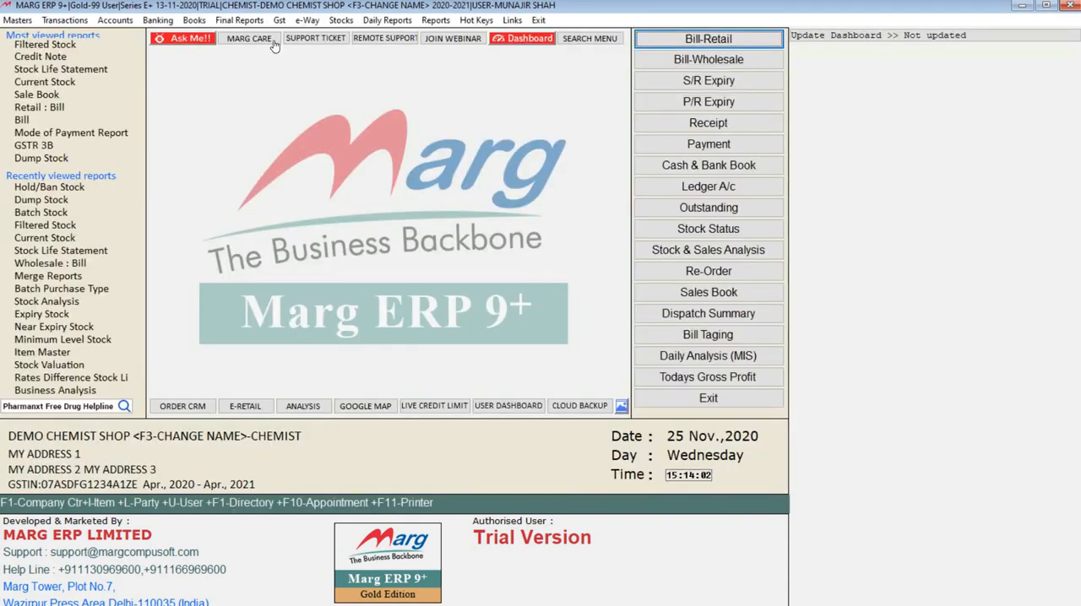
Start the Stock Valuation report as on 25-11-2020, with Selected Company No, Report Batch wise Yes and Stock Status Available
click(342, 20)
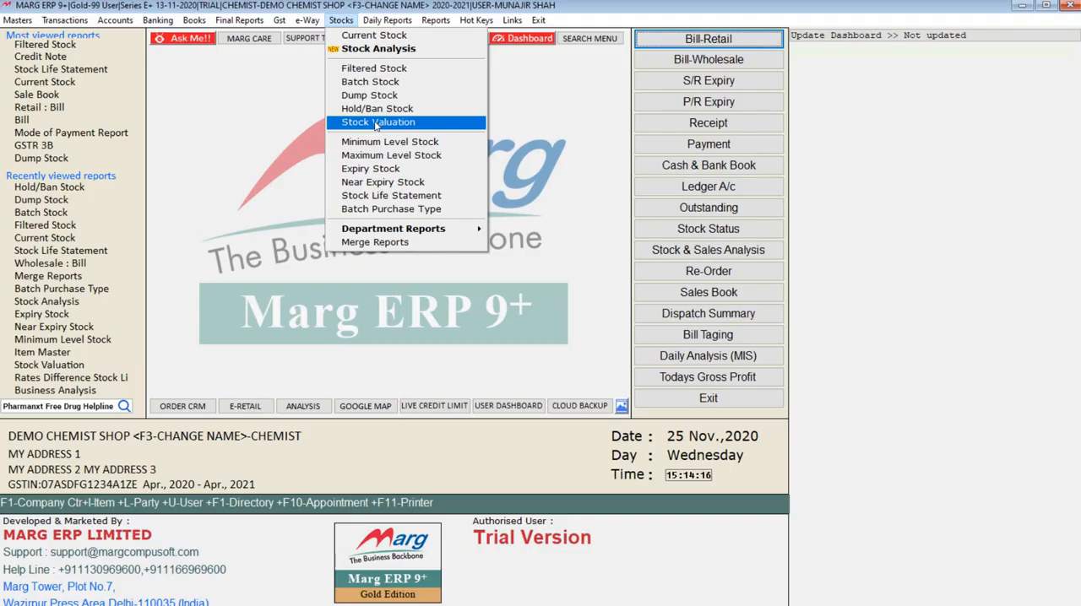
click(377, 122)
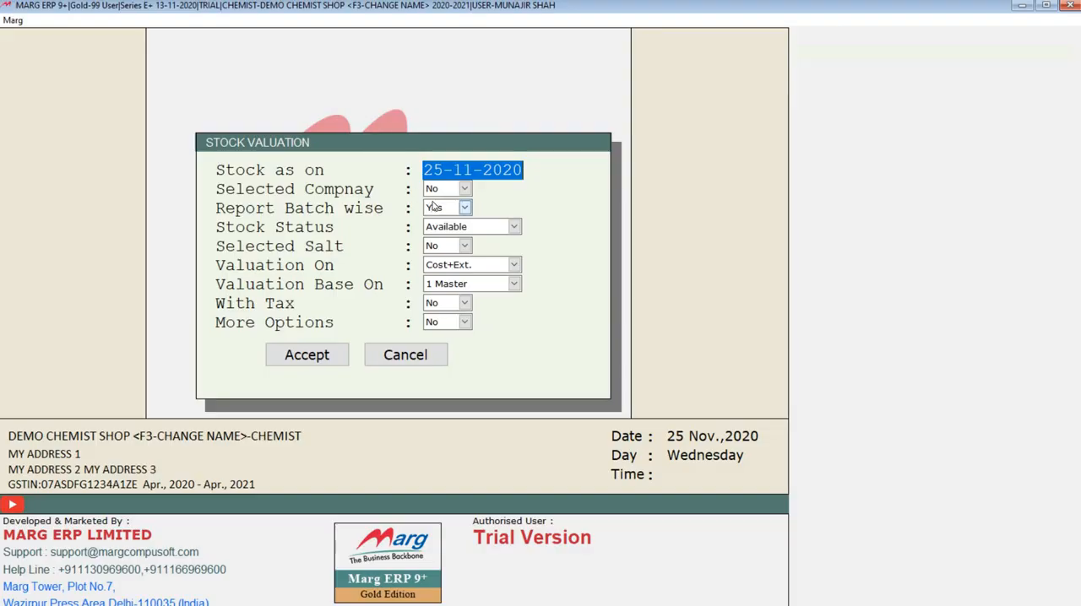
key(Return)
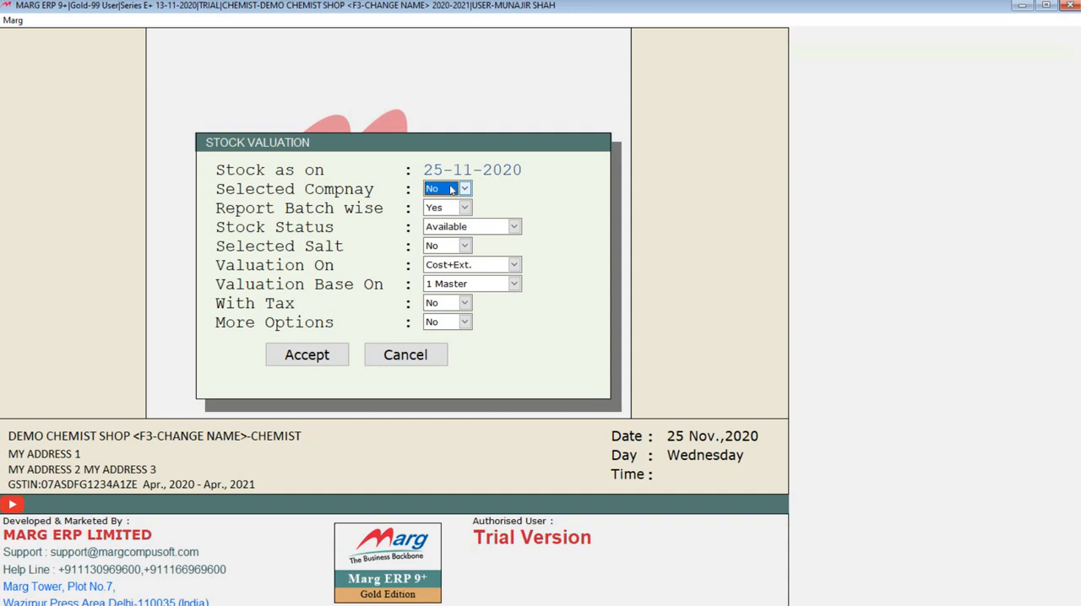
key(Return)
key(Return)
Generate the valuation on Cost+Ext. with base 1 Master and salt, tax and more options at No, and select the 10%INVERT SUGAR row
key(Return)
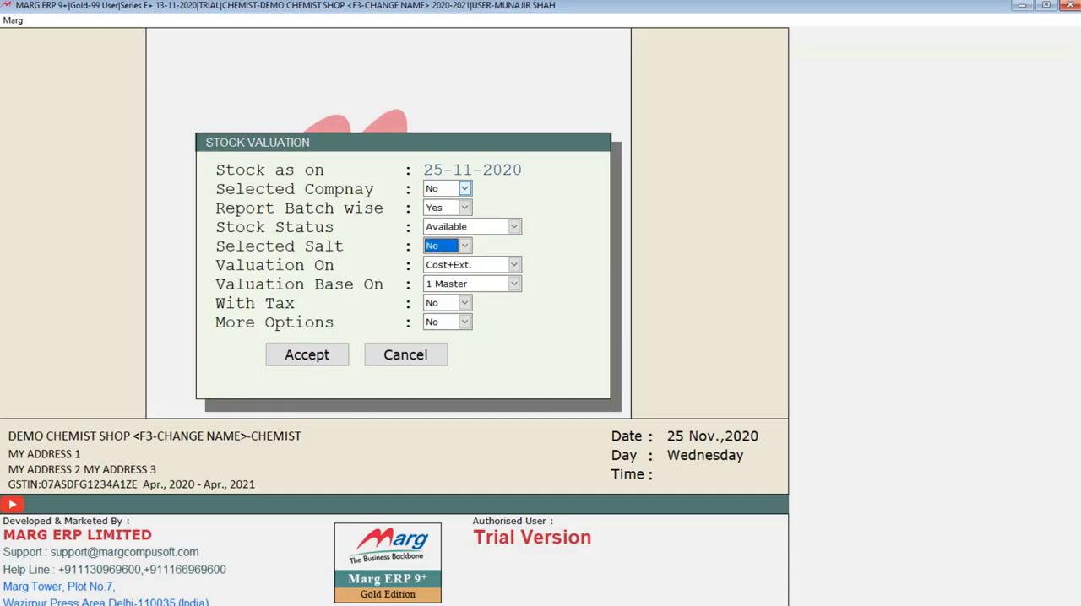
key(Return)
key(alt+Down)
key(Up)
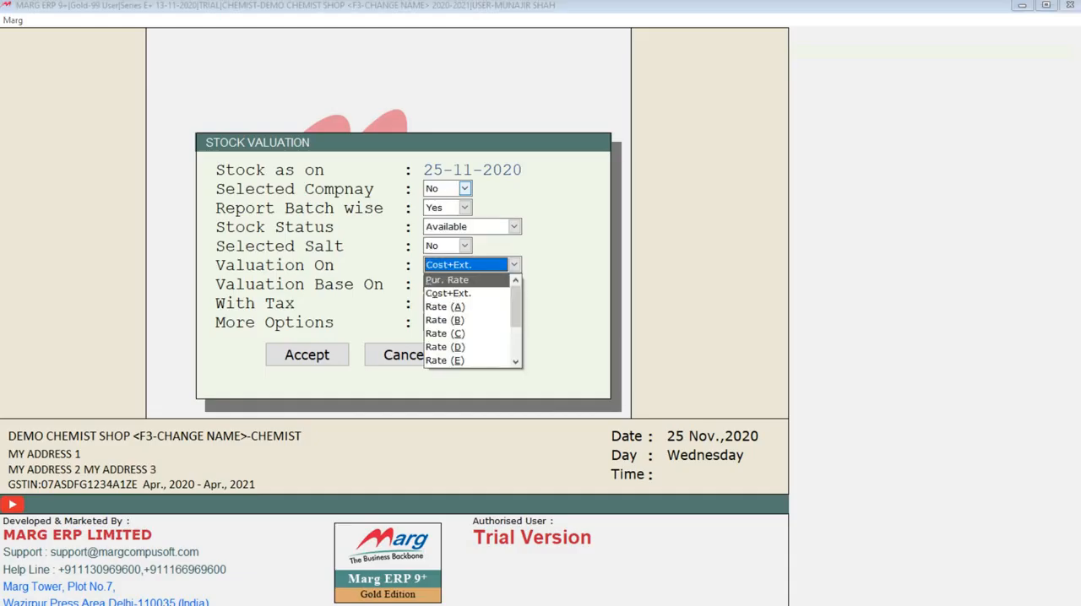
key(Down)
key(Return)
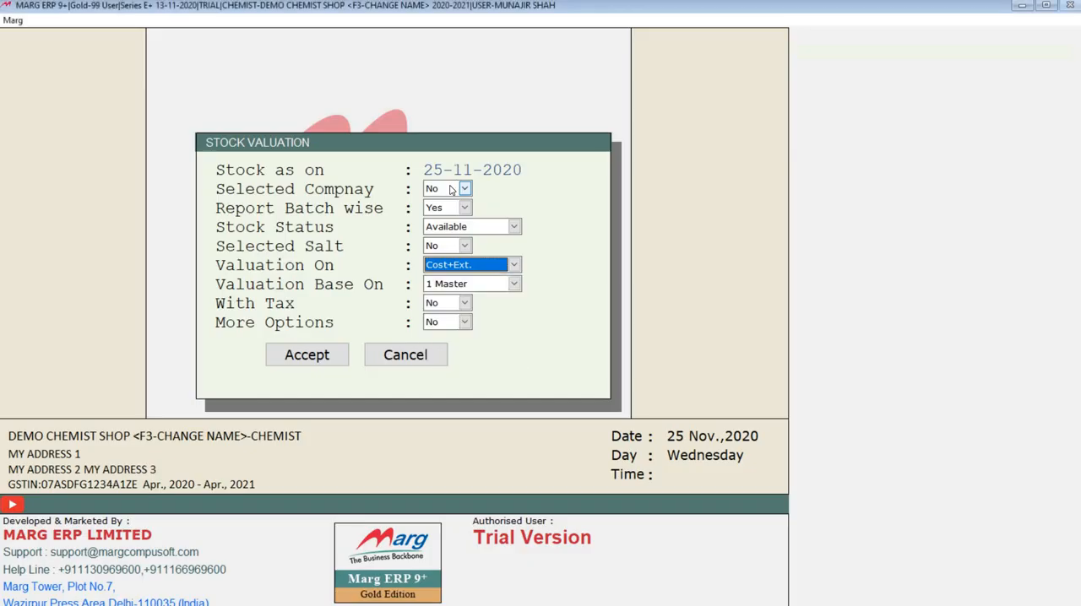
key(Return)
key(Return)
key(Return)
key(Return)
key(Return)
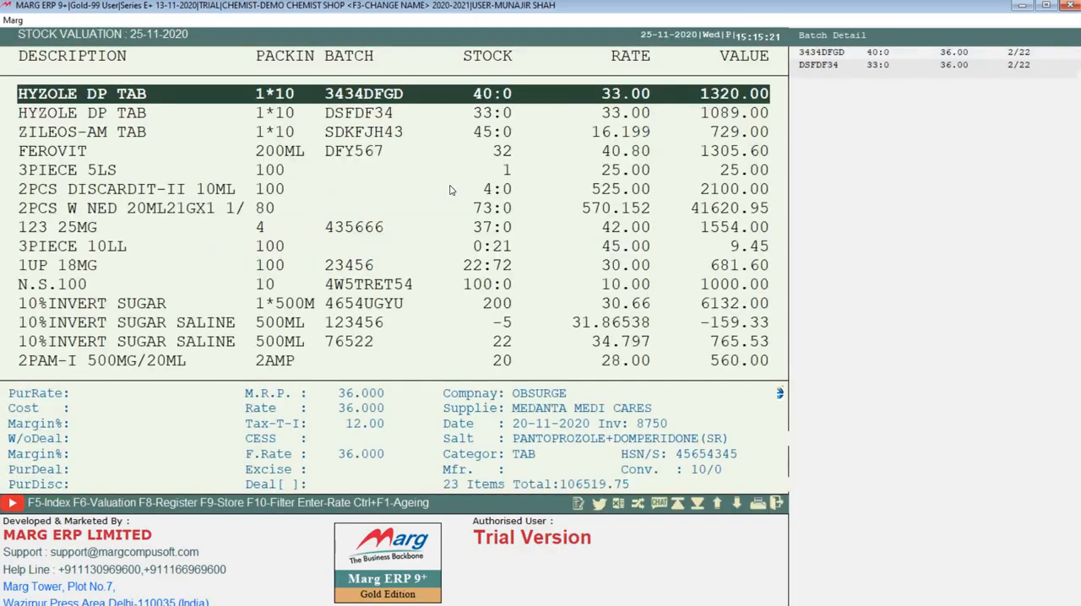
click(494, 302)
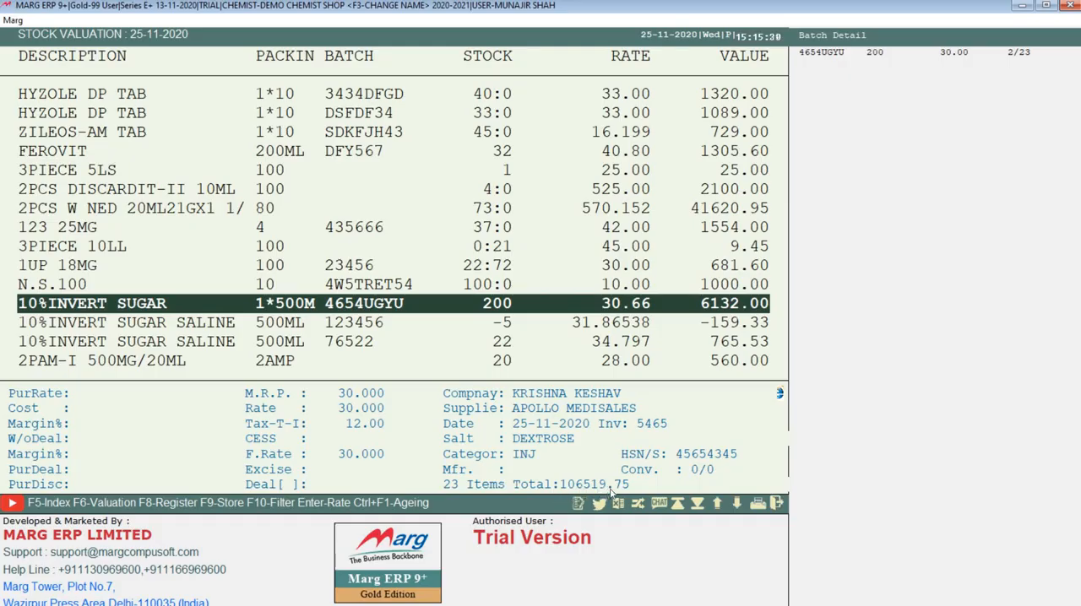
Regenerate the batch-wise stock valuation as on 25-11-2020 with Valuation On set to M.R.P., base 1 Master, and tax and more options at No
key(Escape)
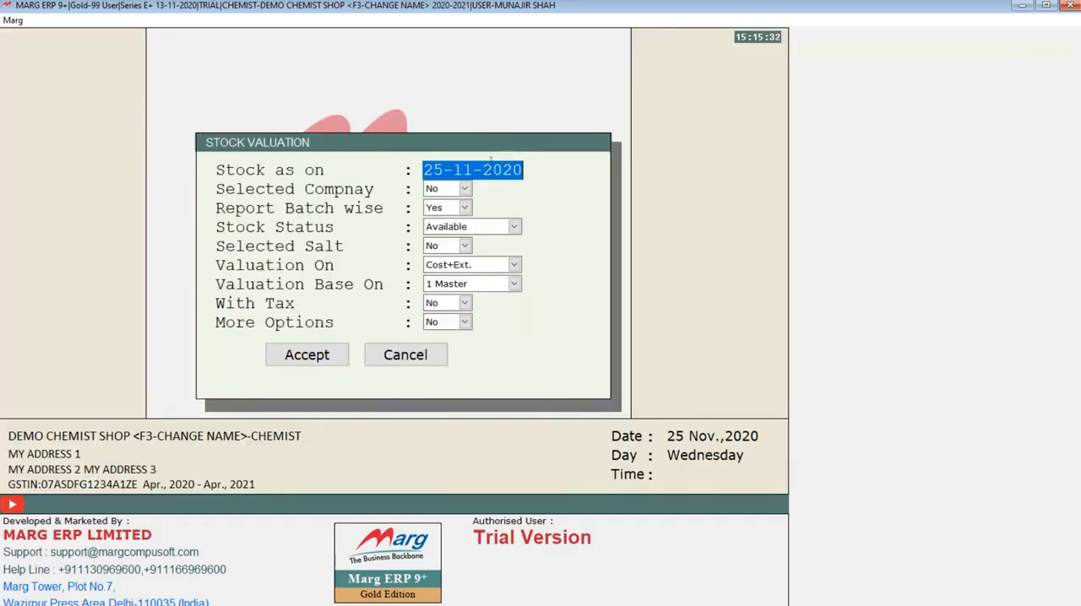
key(Return)
key(Return)
key(Return)
key(Return)
key(Return)
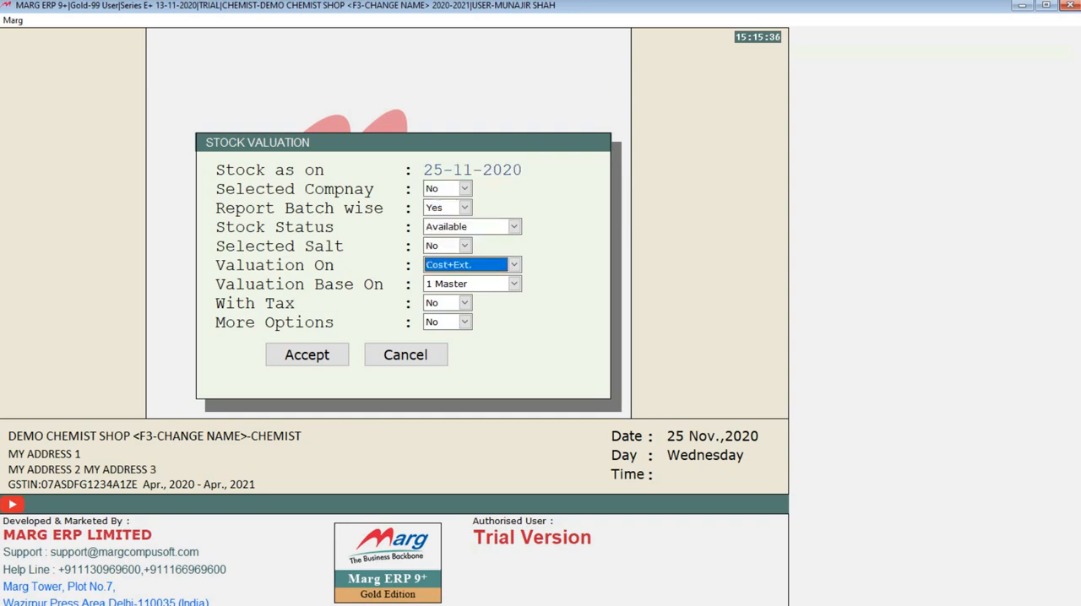
key(Down)
key(Return)
key(Return)
key(Return)
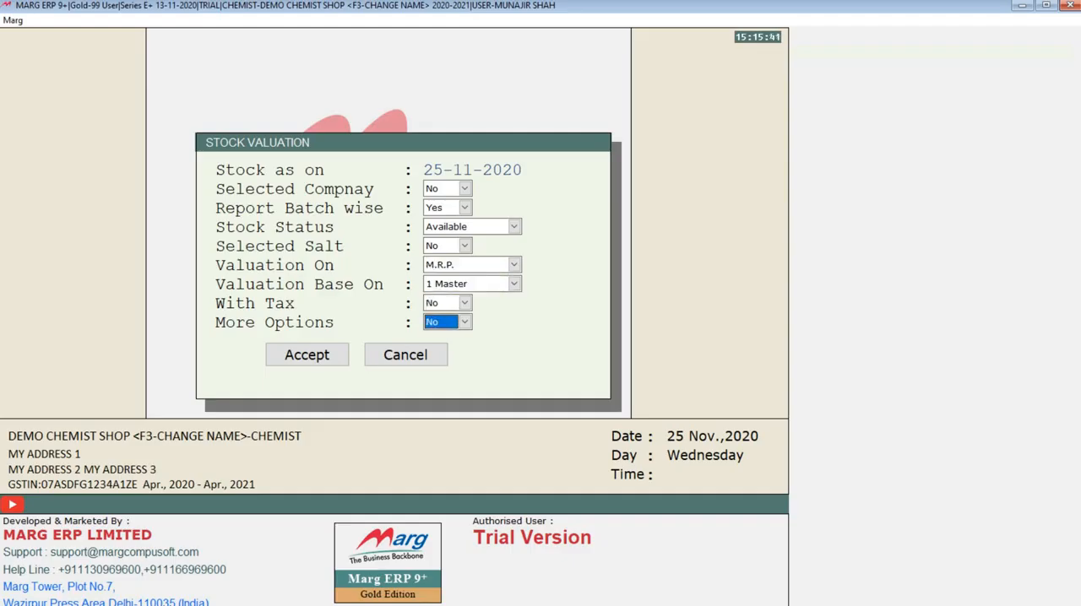
key(Return)
key(Return)
Examine the rates, values and total of the M.R.P. valuation report down to 10%INVERT SUGAR, and close the report
key(Down)
key(Down)
key(Down)
key(Down)
key(Down)
key(Down)
key(Down)
key(Down)
key(Down)
key(Down)
key(Down)
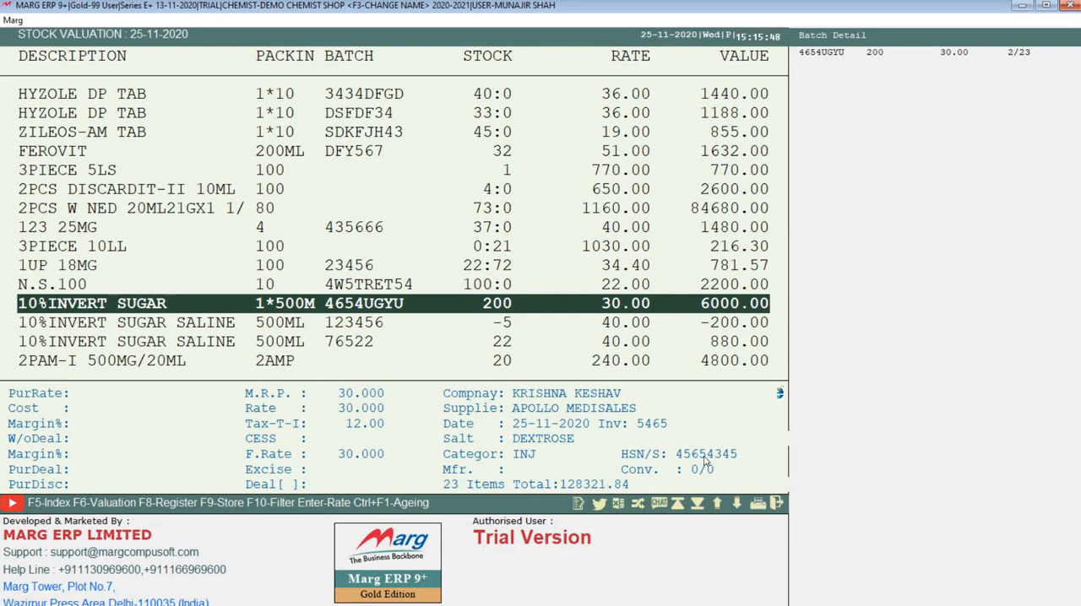
key(Escape)
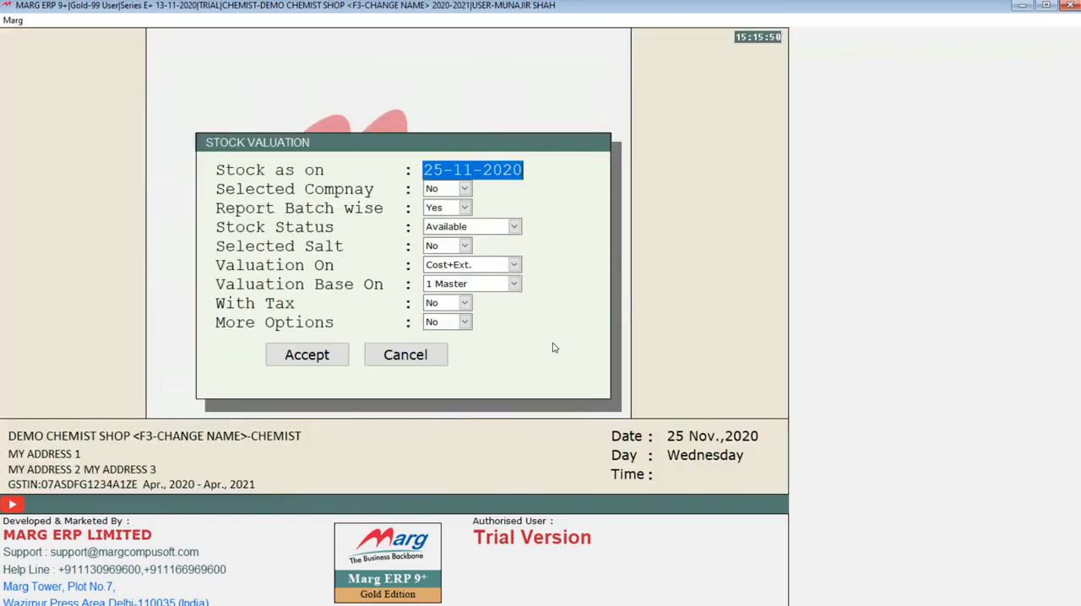
click(456, 267)
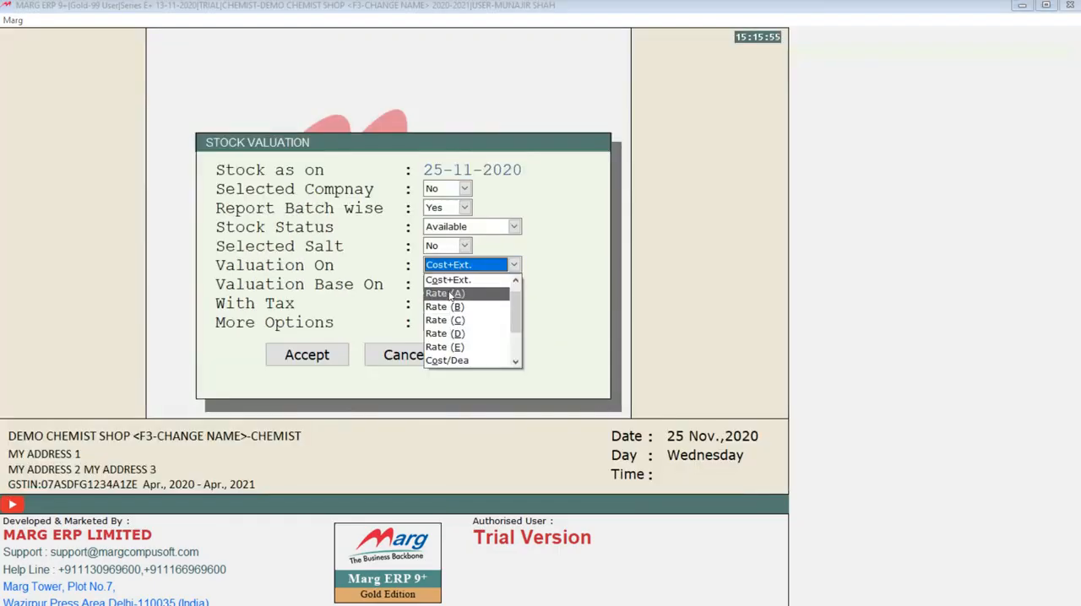
click(456, 296)
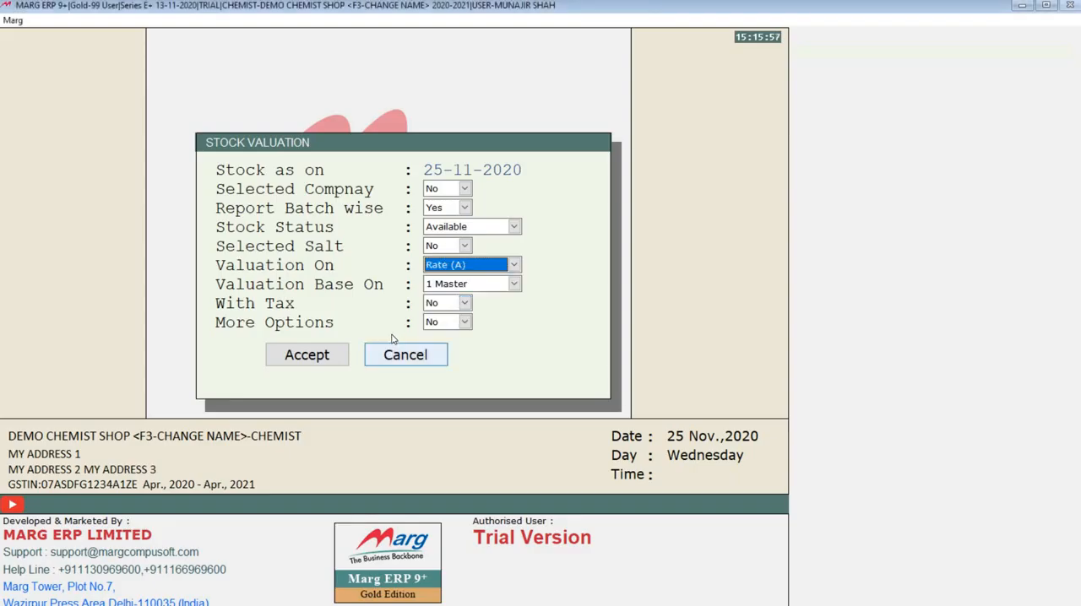
key(Escape)
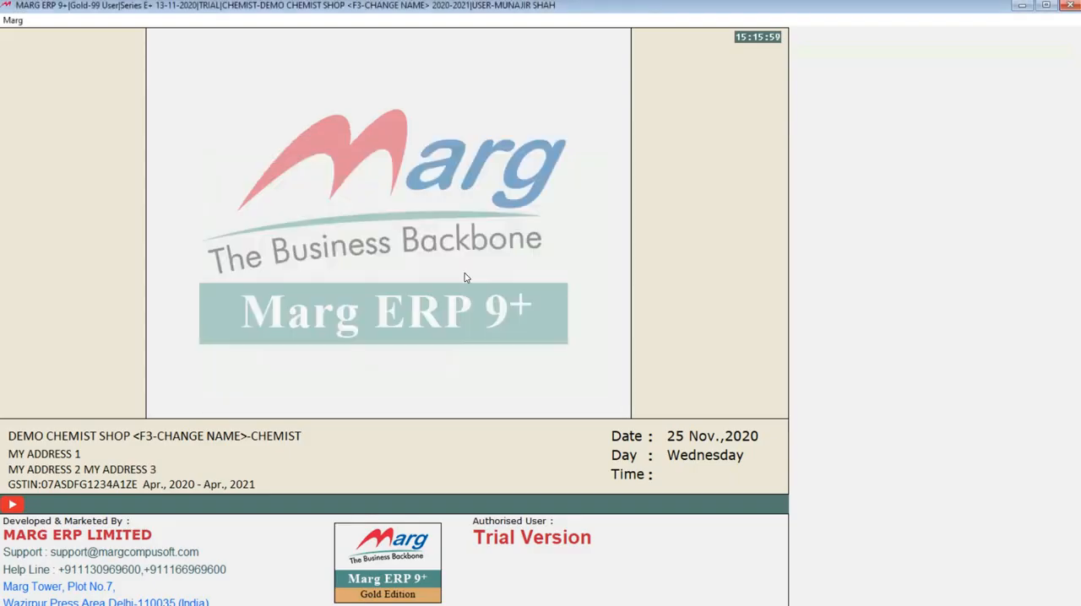
Generate the batch-wise stock valuation as on 25-11-2020 with Valuation On Cost+Ext. and base 1 Master, and close the report
click(336, 21)
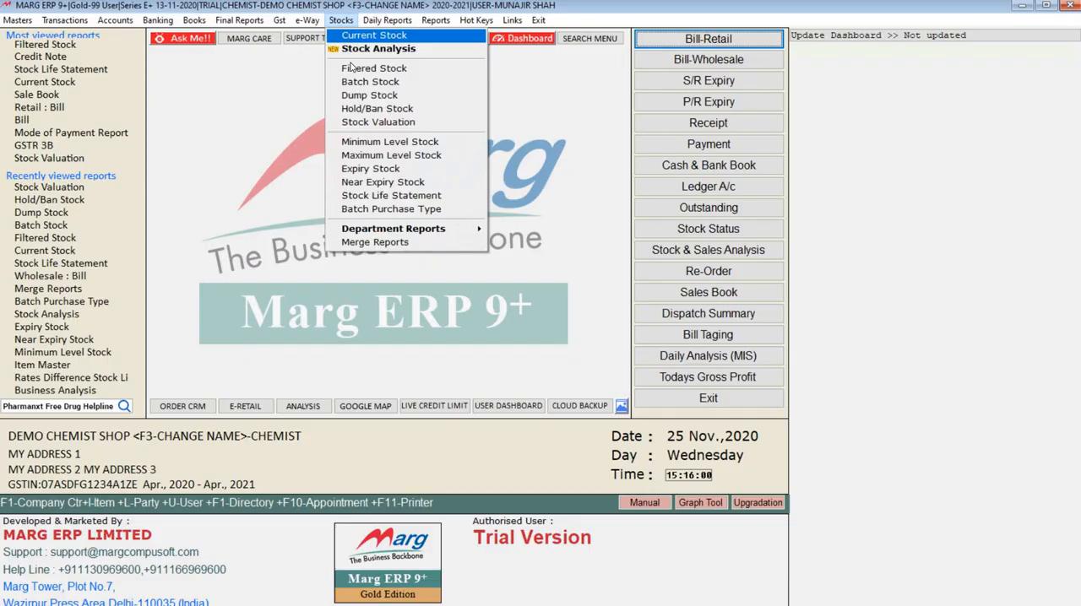
click(355, 132)
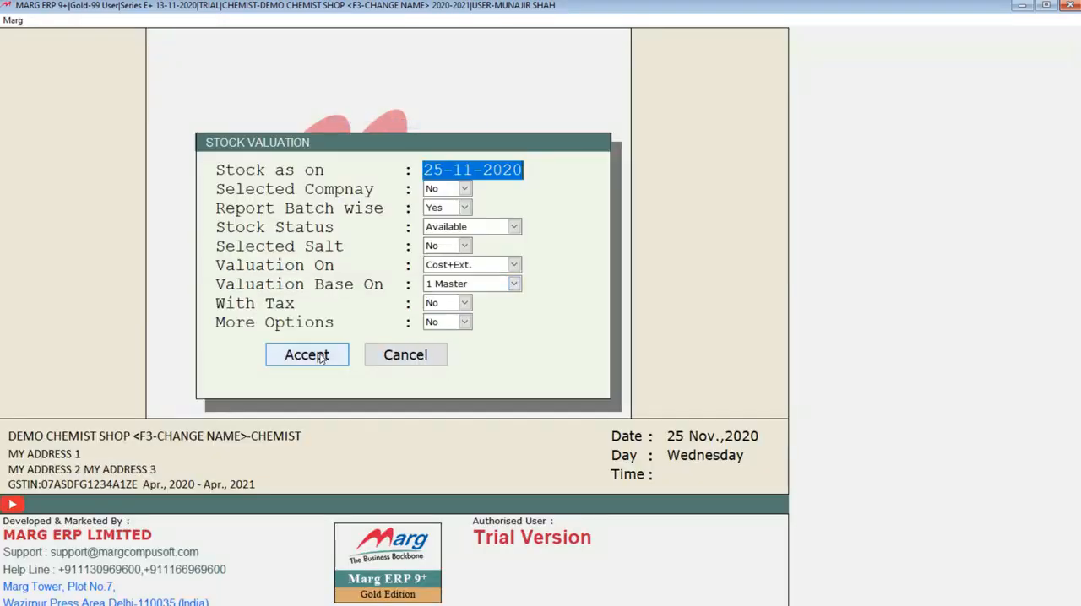
click(374, 356)
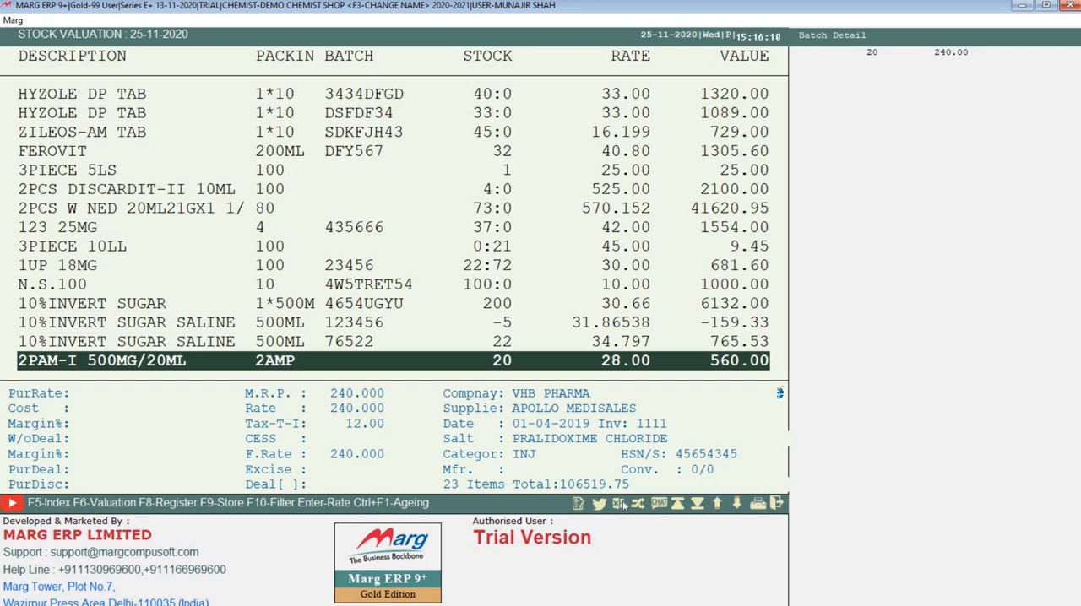
key(Escape)
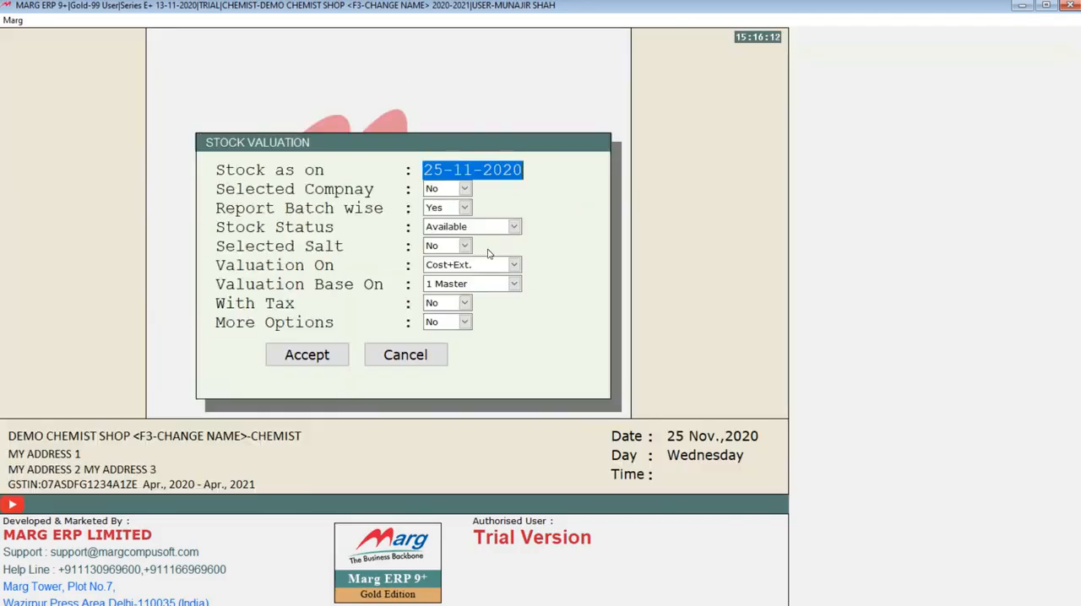
key(Escape)
Open a new product form from the Item Master list, agreeing to re-arrange the code numbers in 5 characters
click(338, 21)
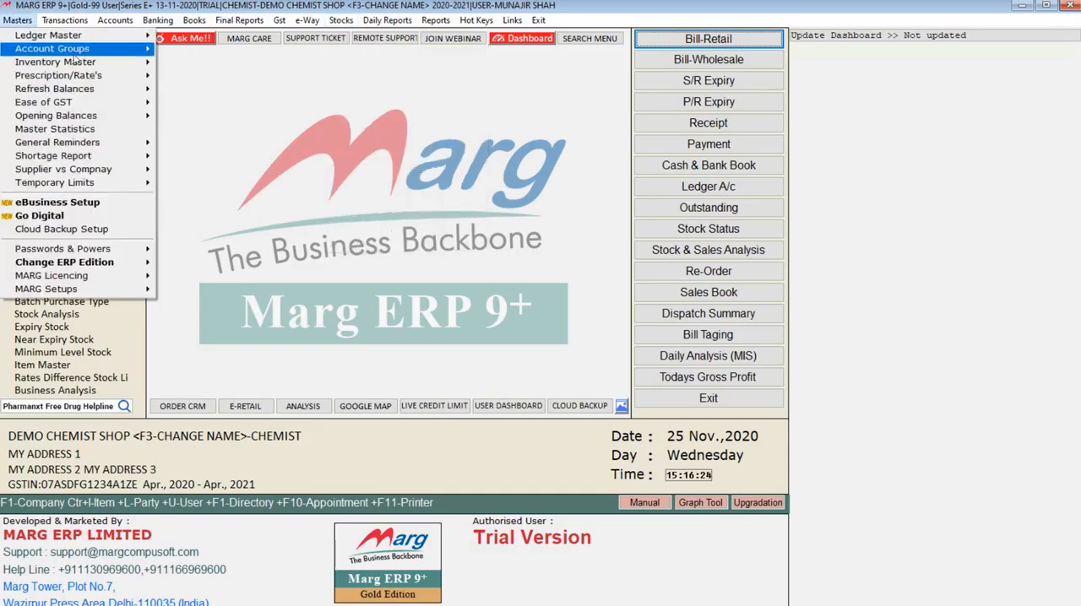
click(168, 61)
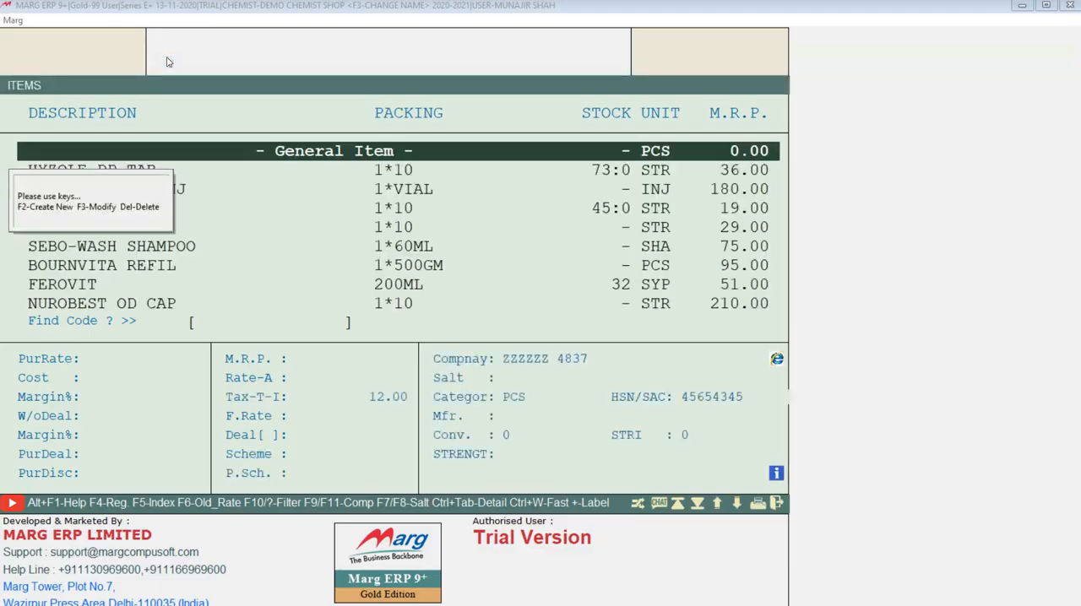
key(Down)
key(Down)
key(Down)
key(Down)
key(Down)
key(Down)
key(Down)
key(Down)
key(Down)
key(Down)
key(Down)
key(Down)
key(Down)
key(Down)
key(Down)
key(Down)
key(Down)
key(Down)
key(Down)
key(Down)
key(Up)
key(Up)
key(Up)
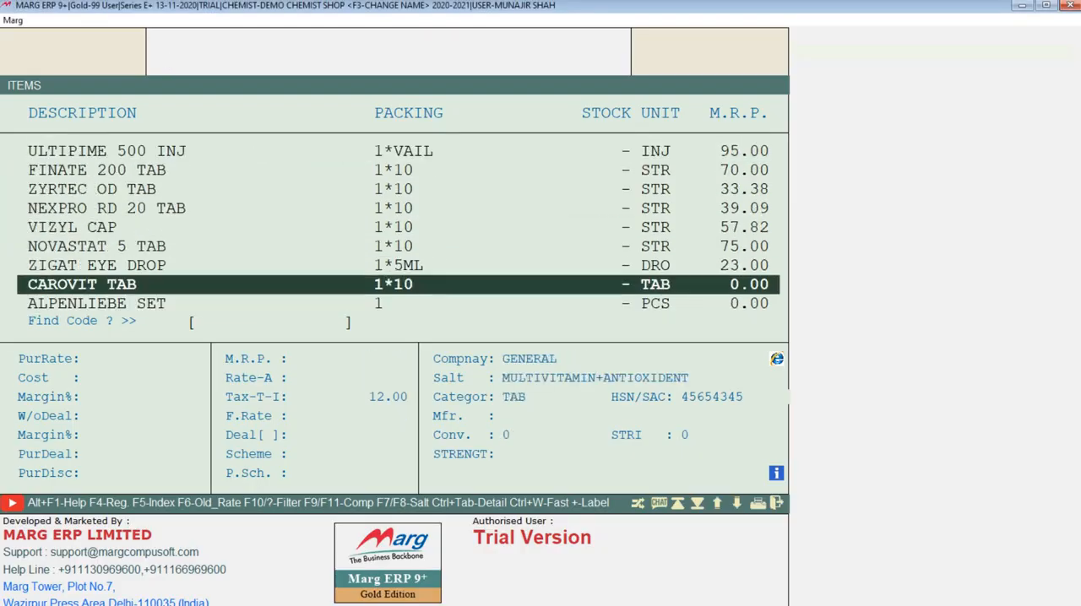
key(F2)
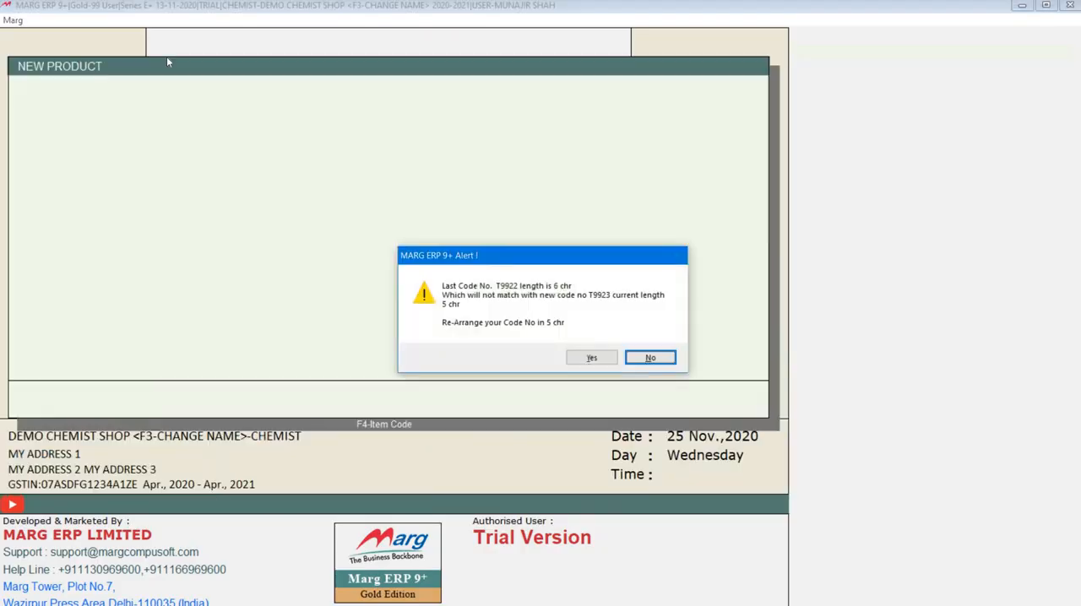
key(Left)
key(Return)
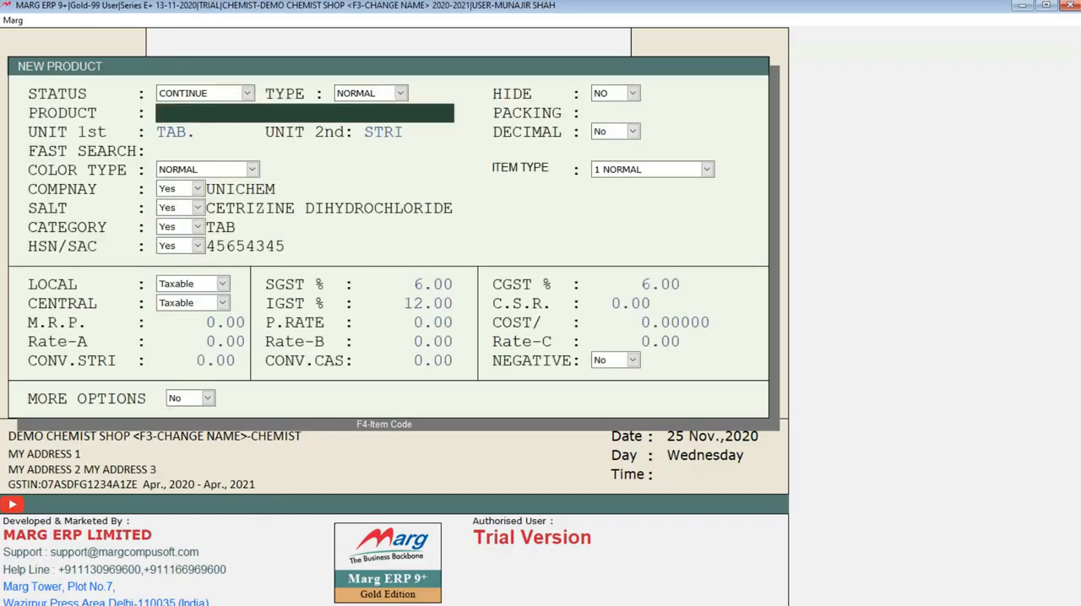
Set the new product's More Options to Yes, view the minimum and maximum quantity fields, and close the form without saving
click(199, 397)
click(193, 415)
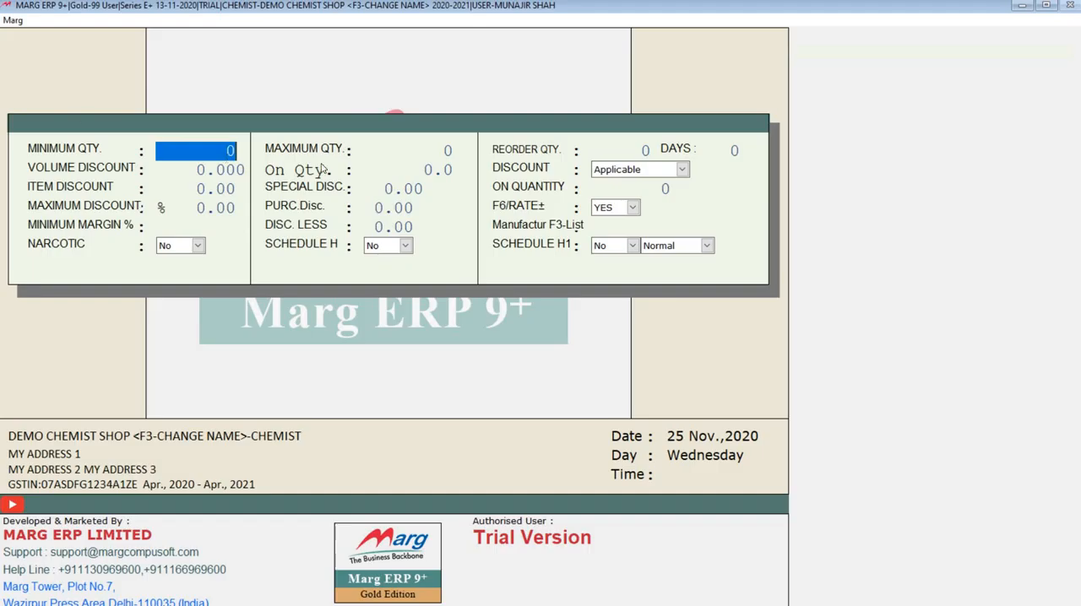
key(Escape)
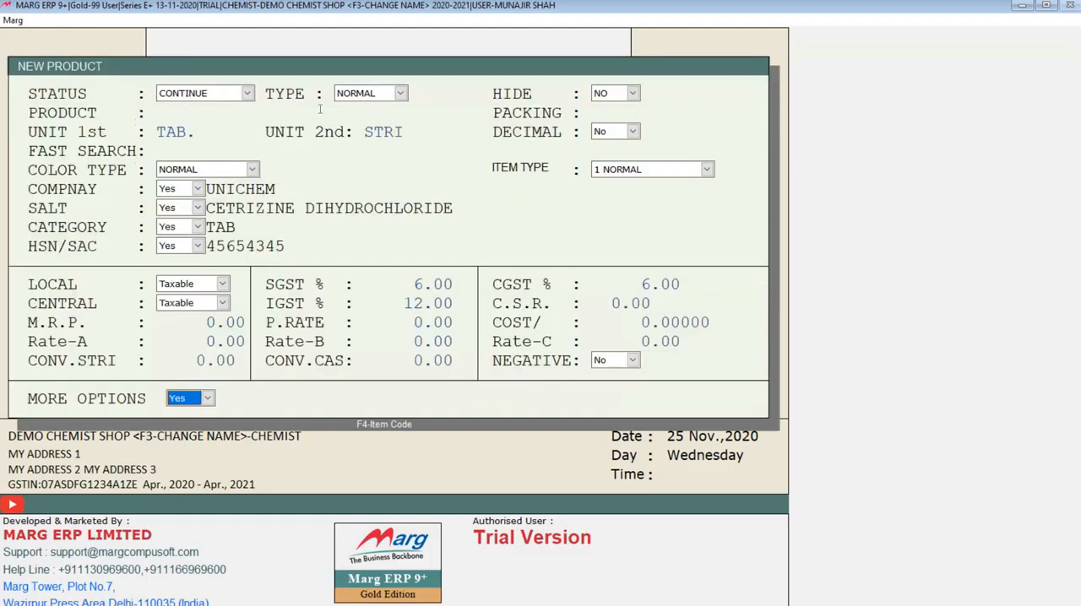
key(Escape)
key(Escape)
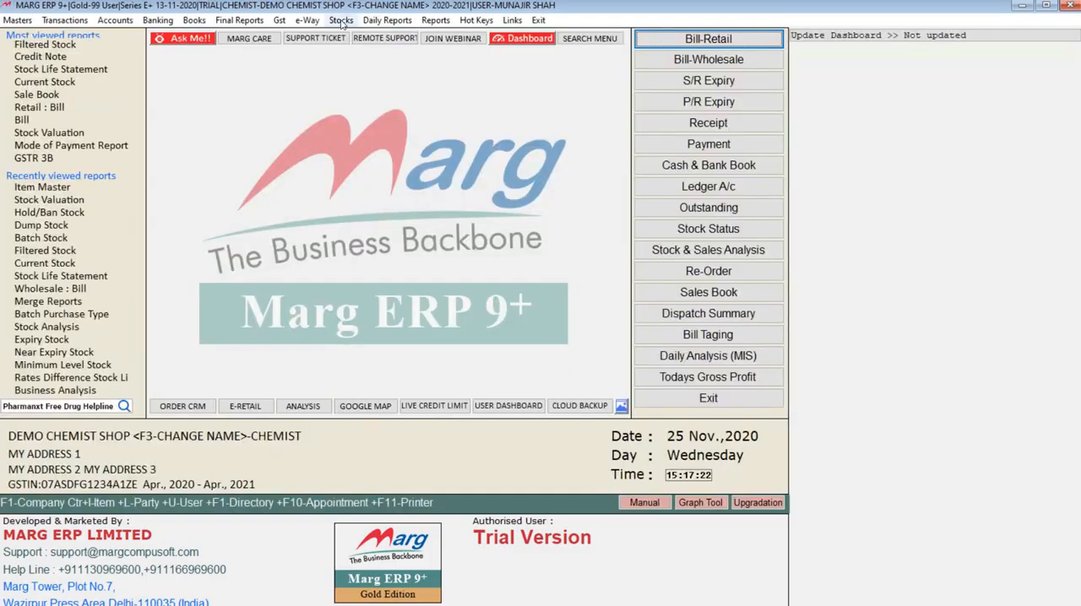
Generate the Minimum Level Stock report as on 25-11-2020 with Stock Status Available and company, salt and more options at No
click(341, 21)
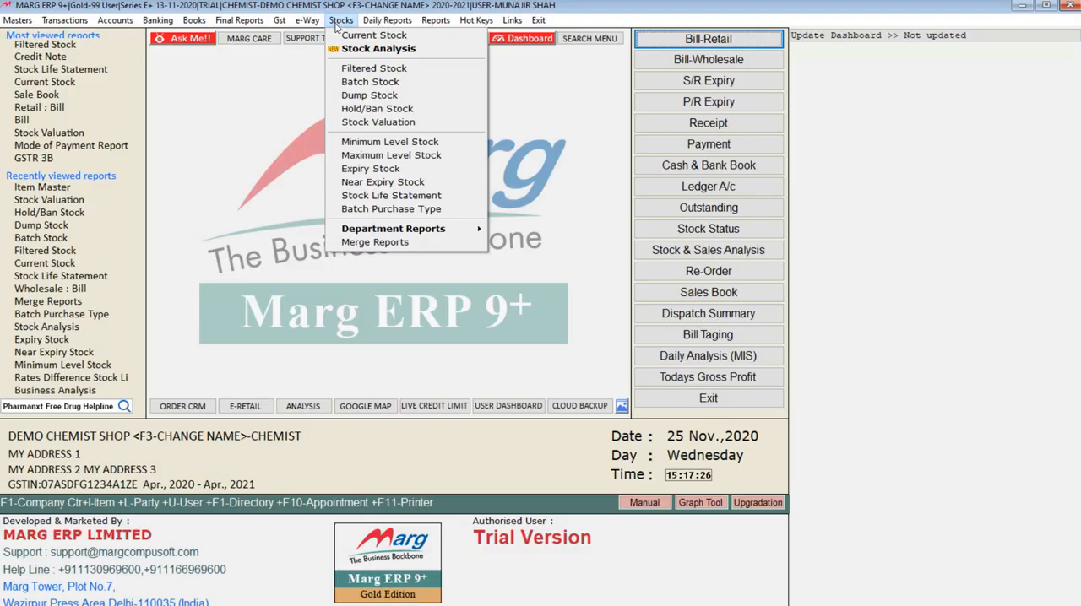
click(368, 144)
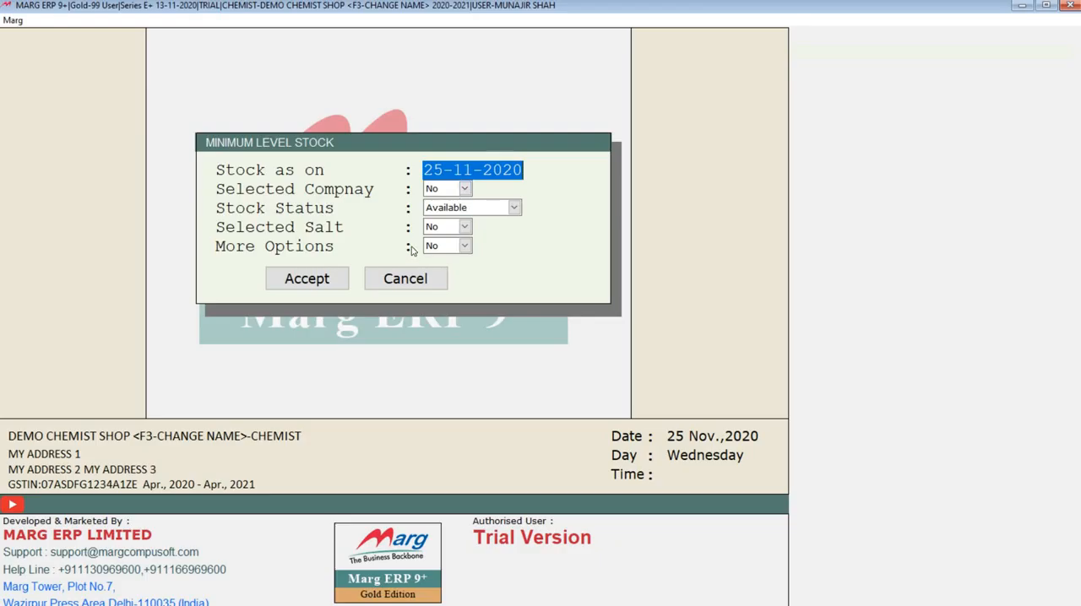
click(313, 282)
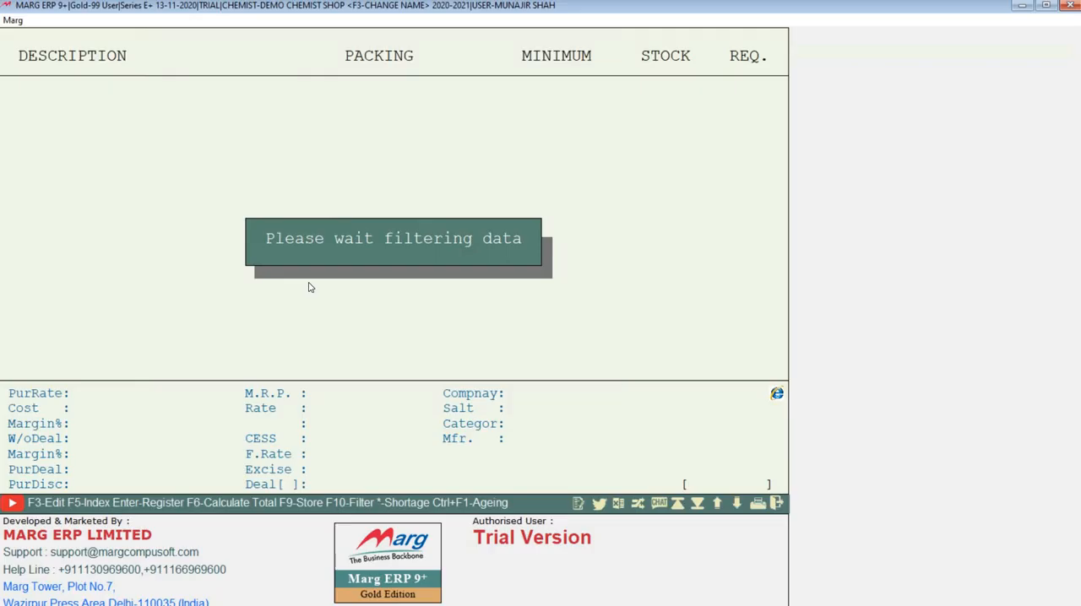
key(Down)
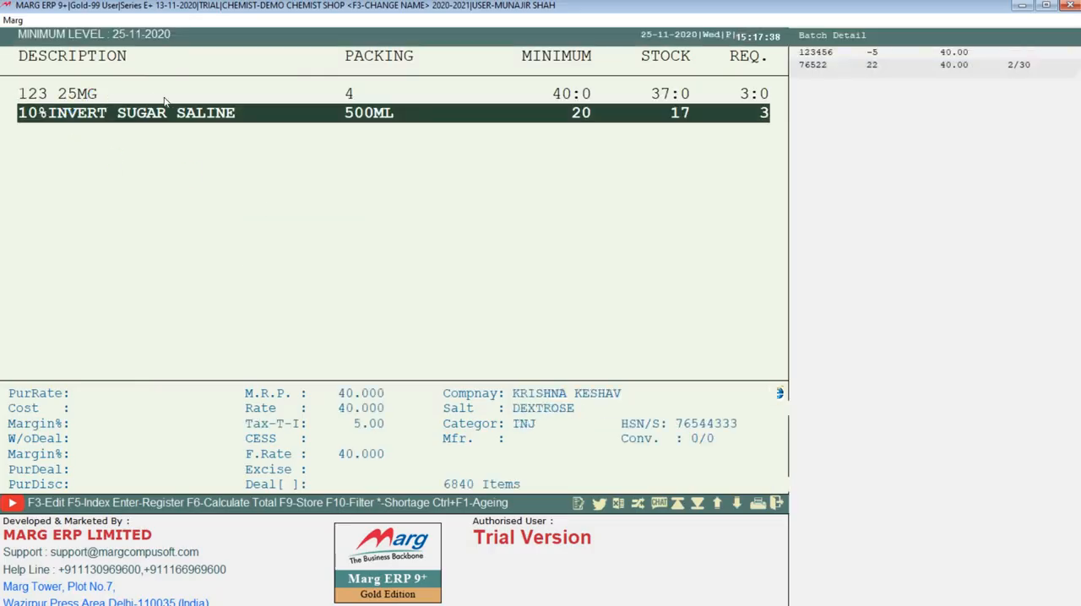
Compare the minimum, stock and required quantities of 123 25MG and 10%INVERT SUGAR SALINE, and close the report
click(384, 99)
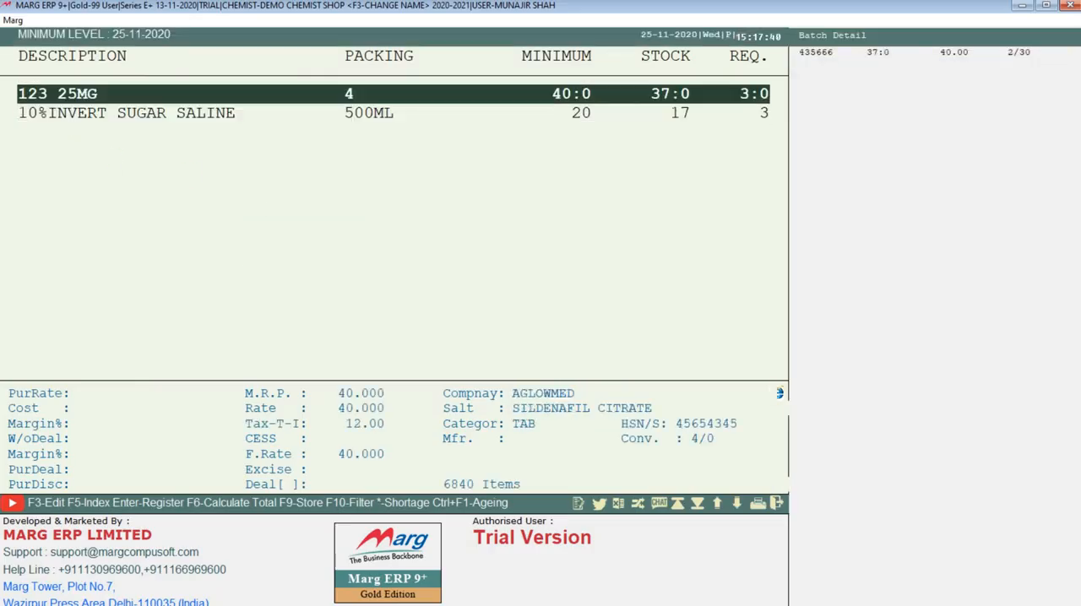
key(Down)
key(Up)
click(656, 113)
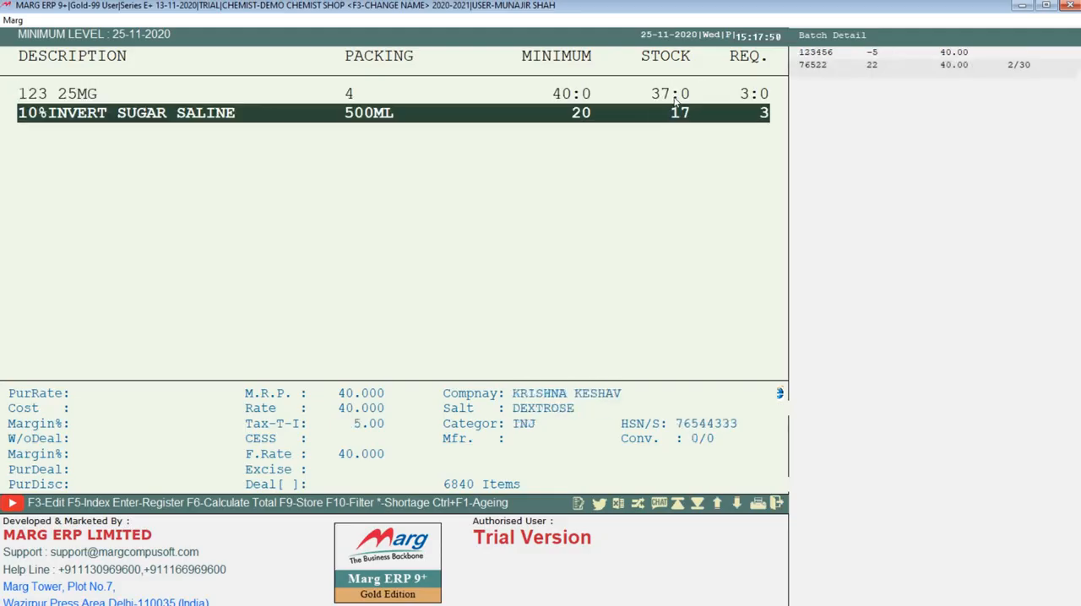
click(662, 89)
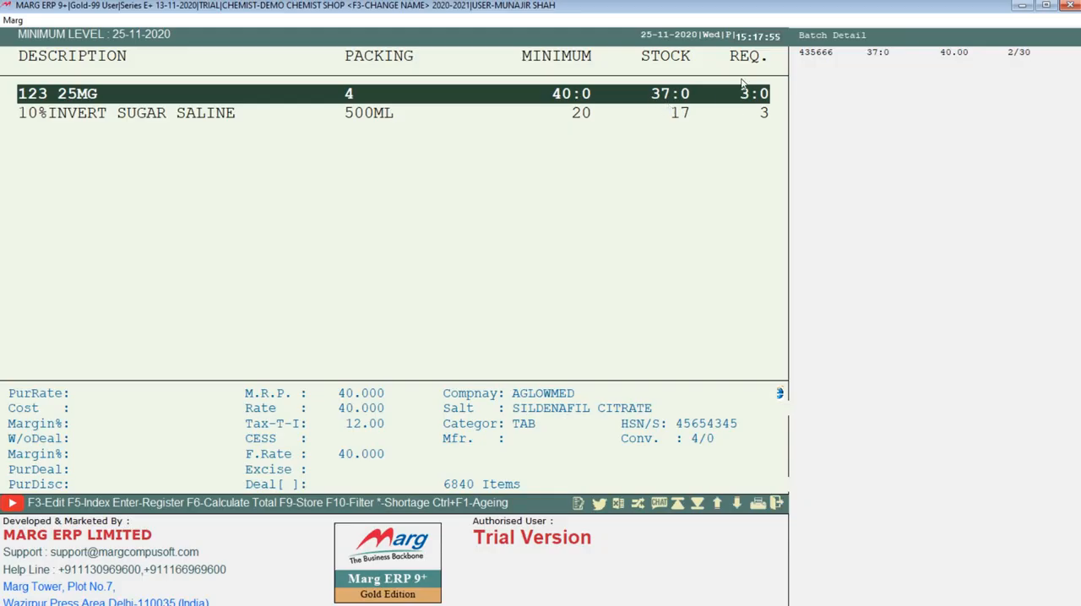
click(751, 107)
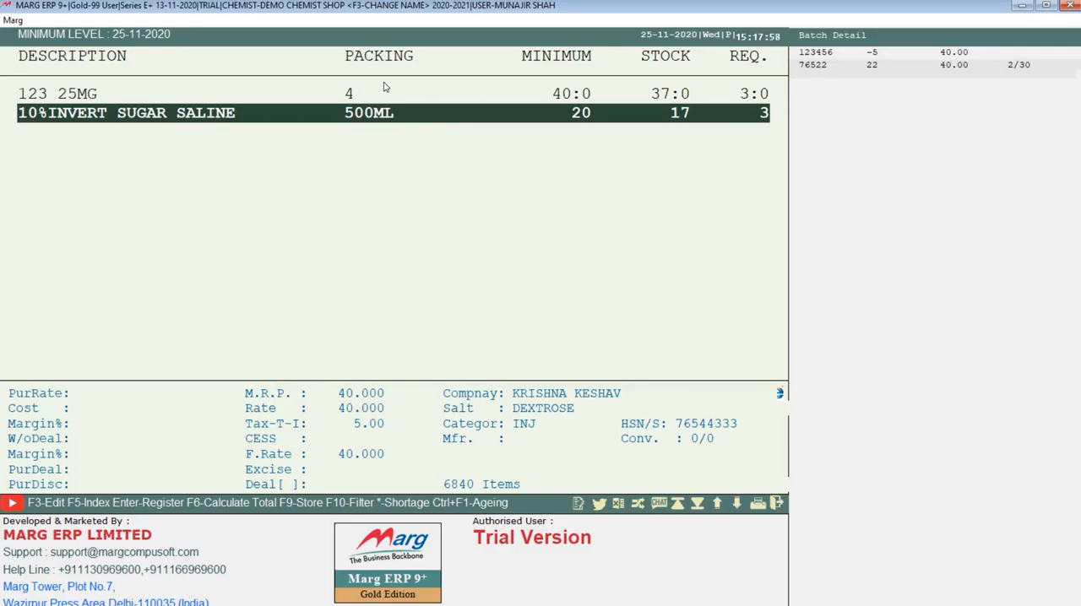
click(379, 94)
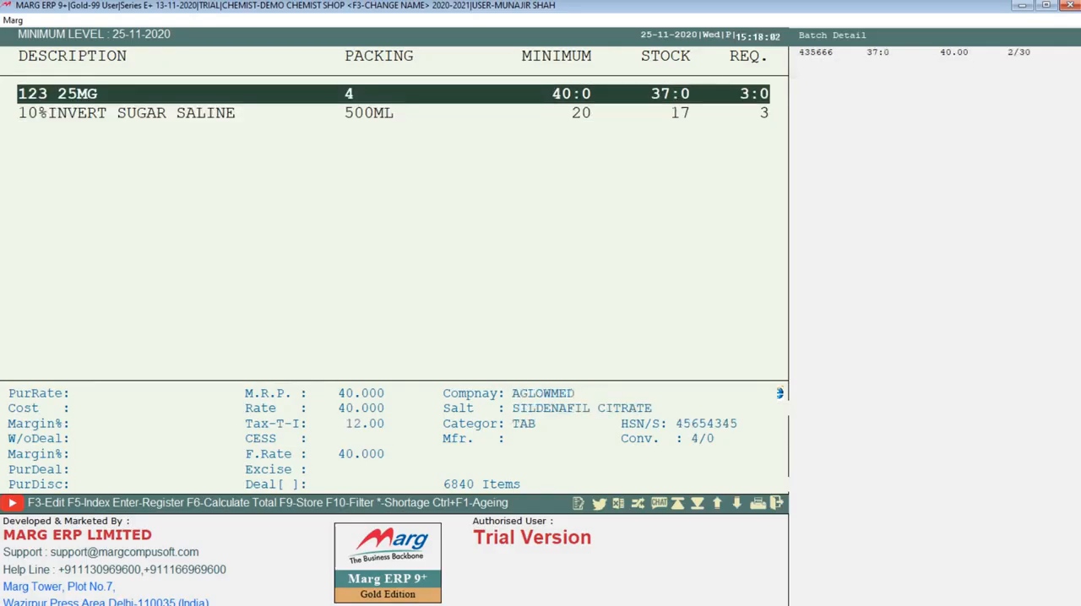
click(379, 113)
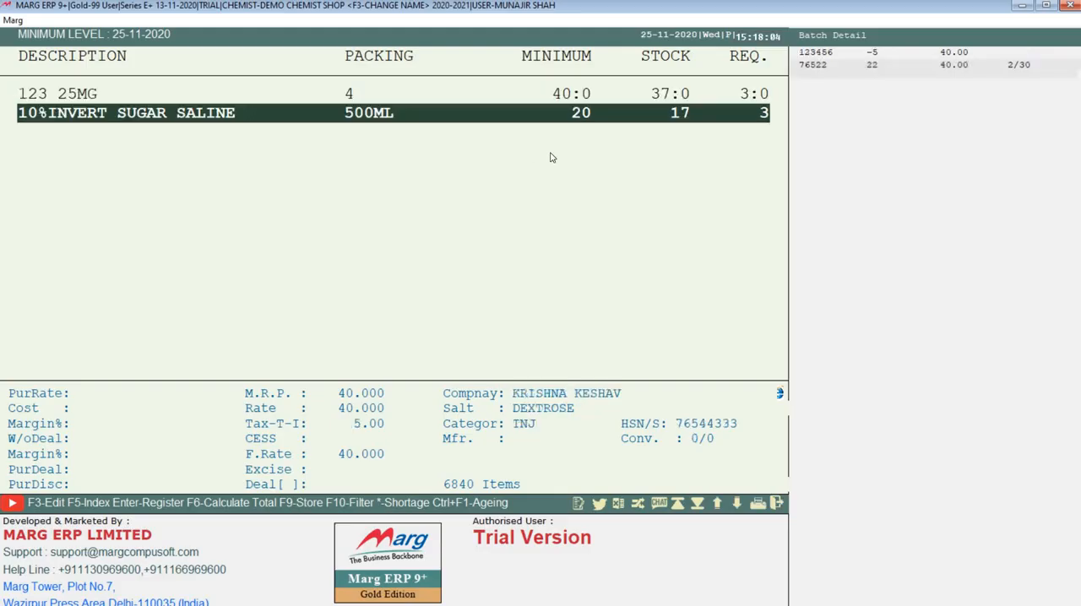
key(Up)
key(Down)
key(Up)
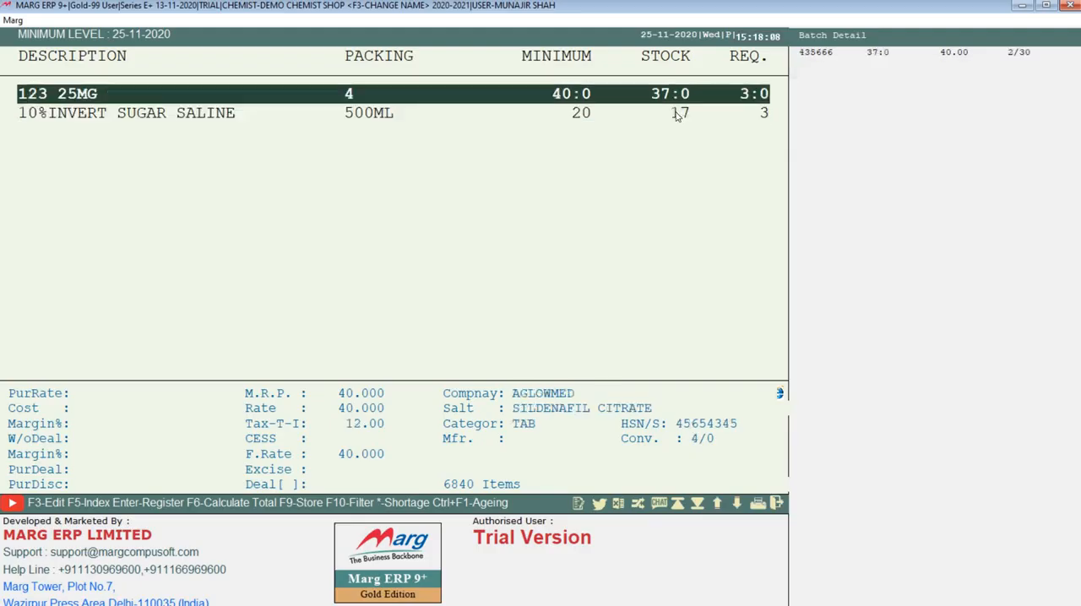
key(Down)
key(Up)
key(Down)
key(Escape)
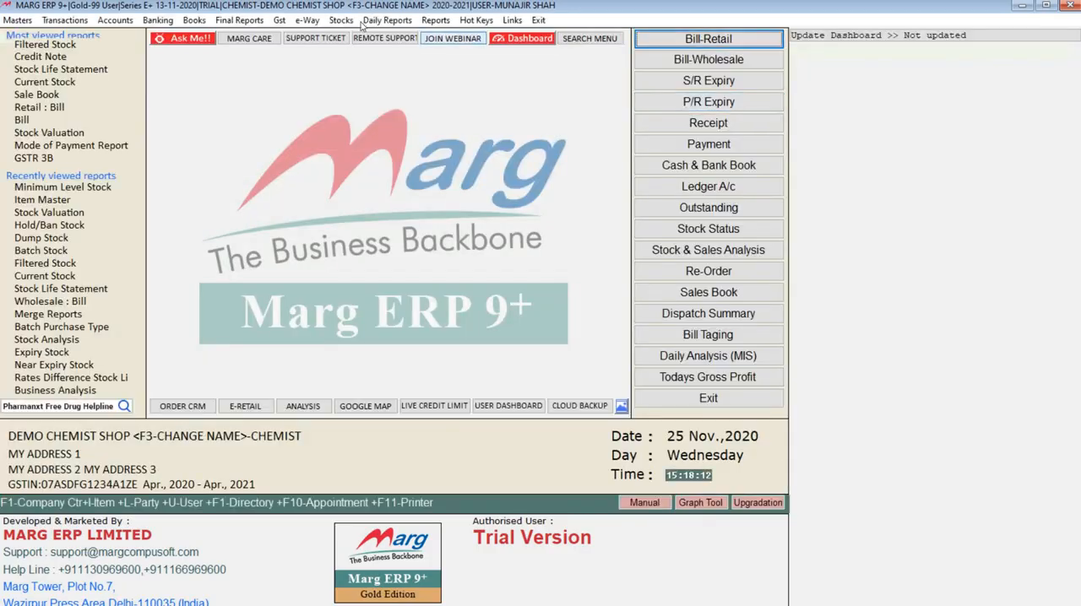
Run the Minimum Level Stock report again as on 25-11-2020 for Available stock and review its two item rows
click(341, 20)
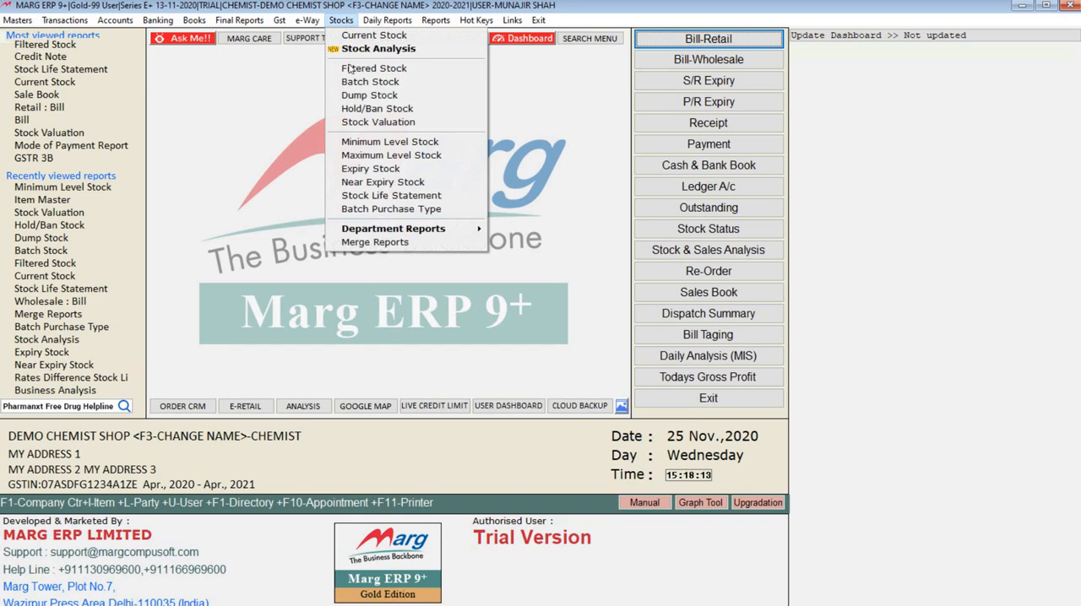
click(385, 142)
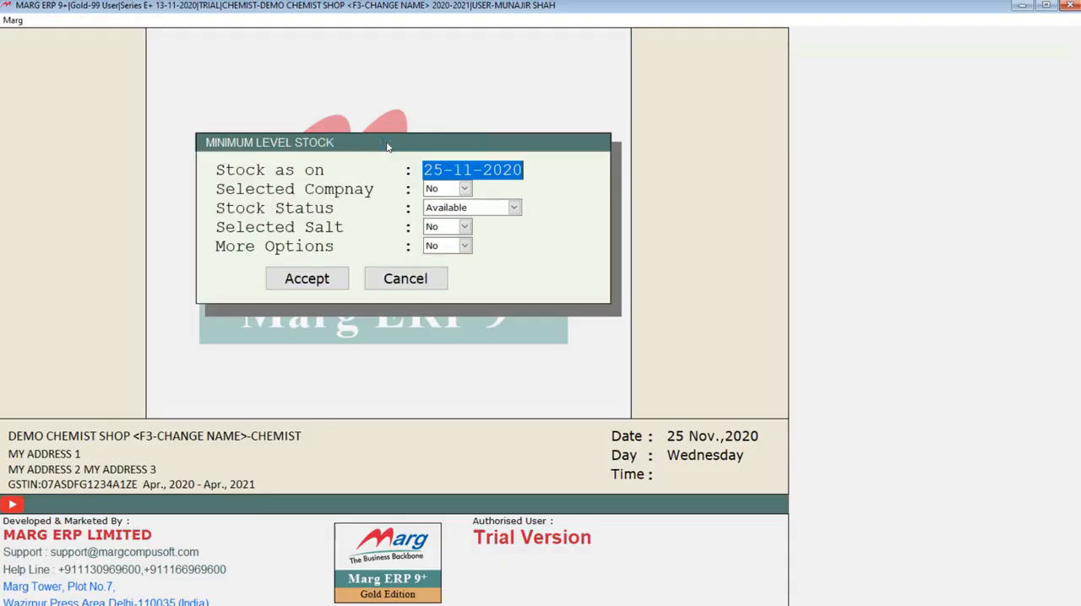
click(309, 283)
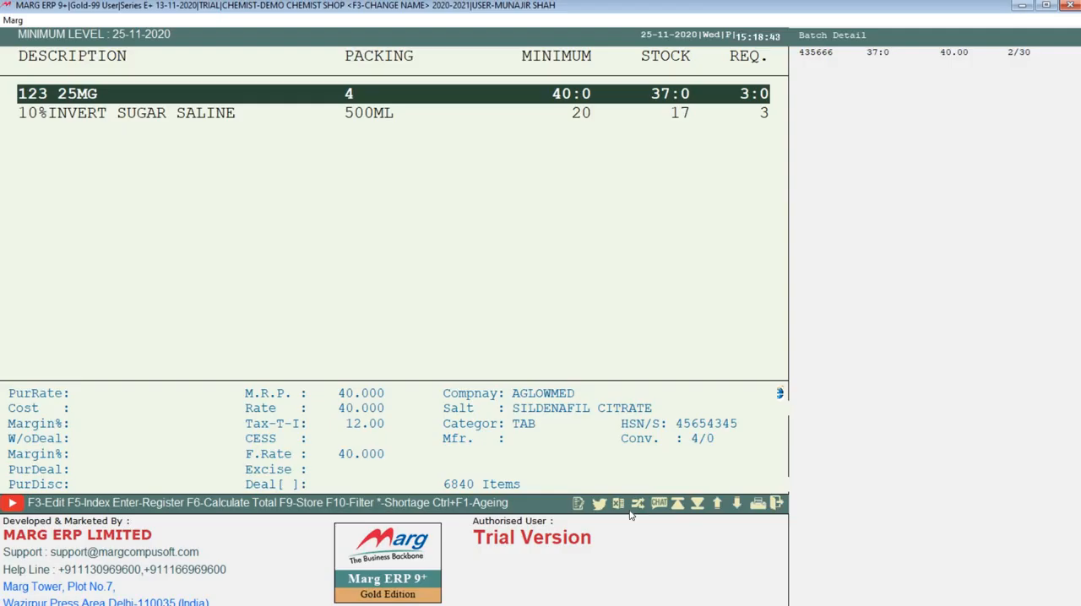
key(Down)
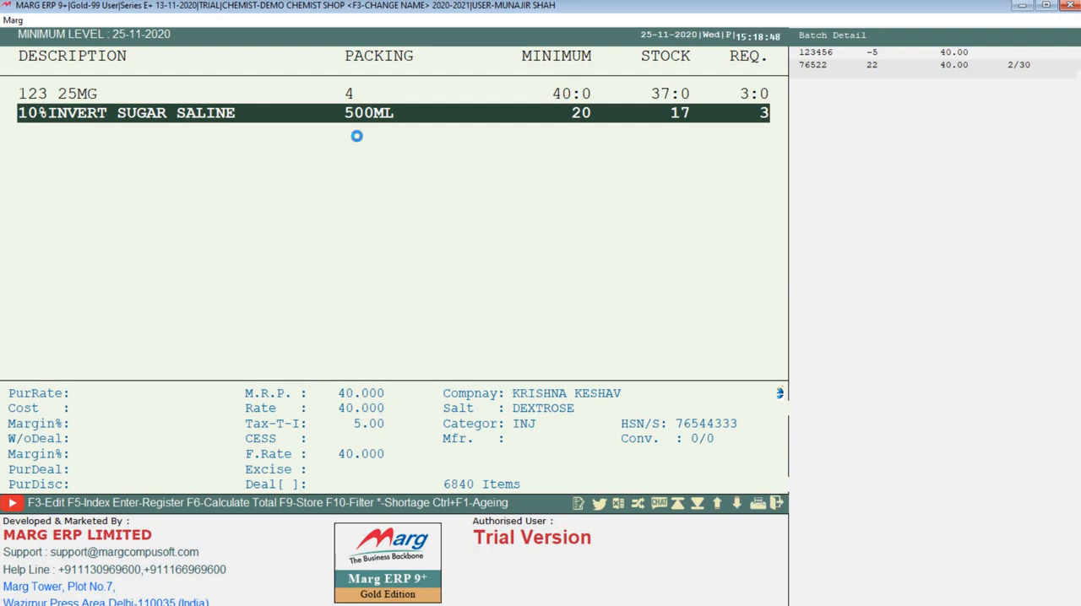
click(428, 101)
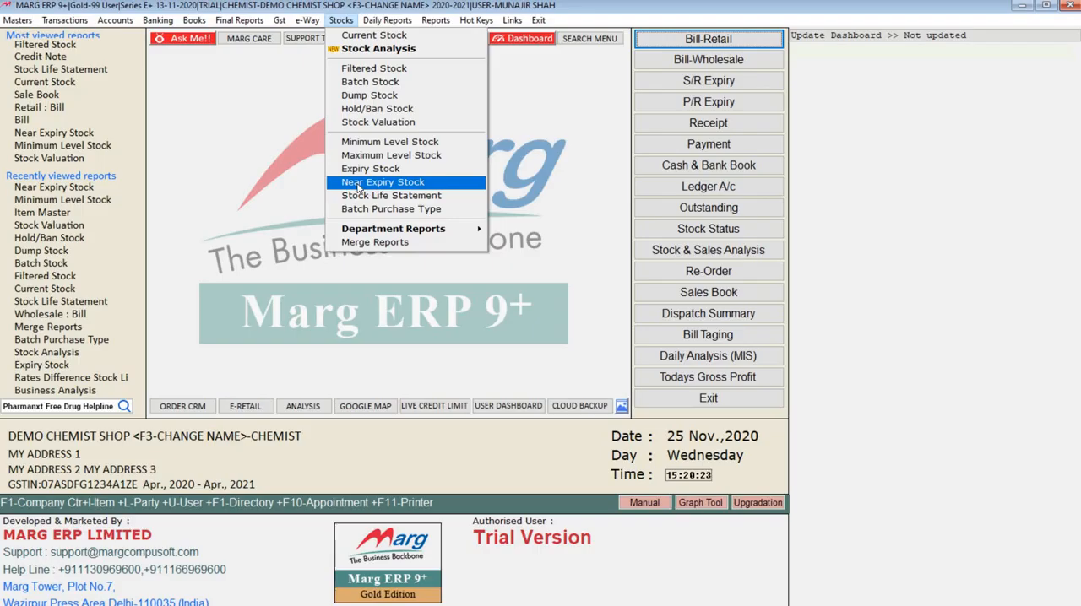
Generate the Near Expiry Stock report, view the listed item's batch and expiry, and close the report
click(359, 183)
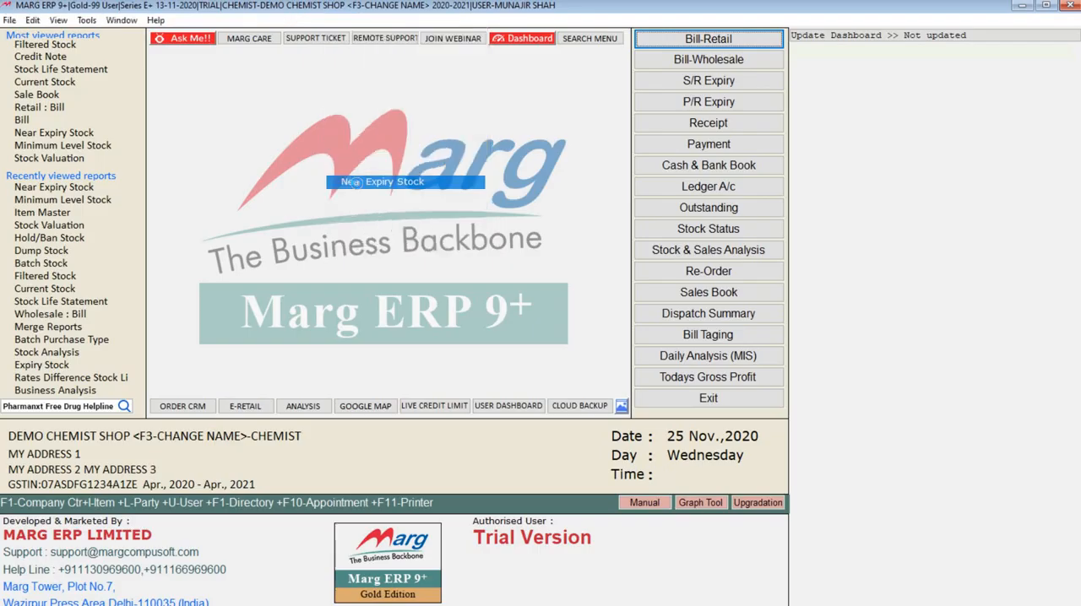
click(309, 300)
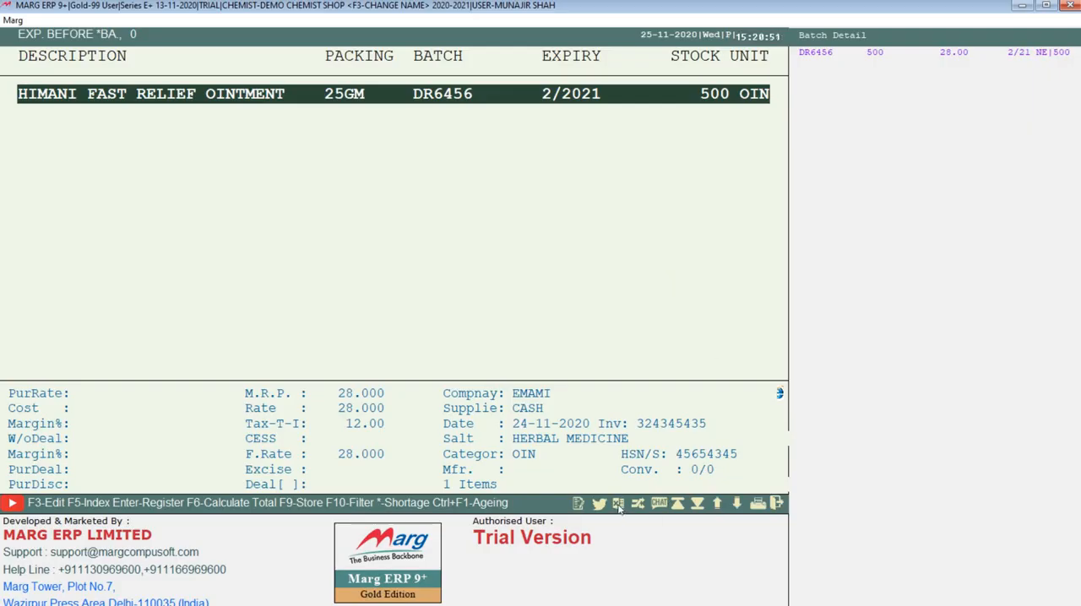
key(Escape)
Generate the Expiry Stock report as on 25-11-2020 with Expired Stock Yes, Expiry Date <= 12-12-2024 and Stock Status Available
click(331, 21)
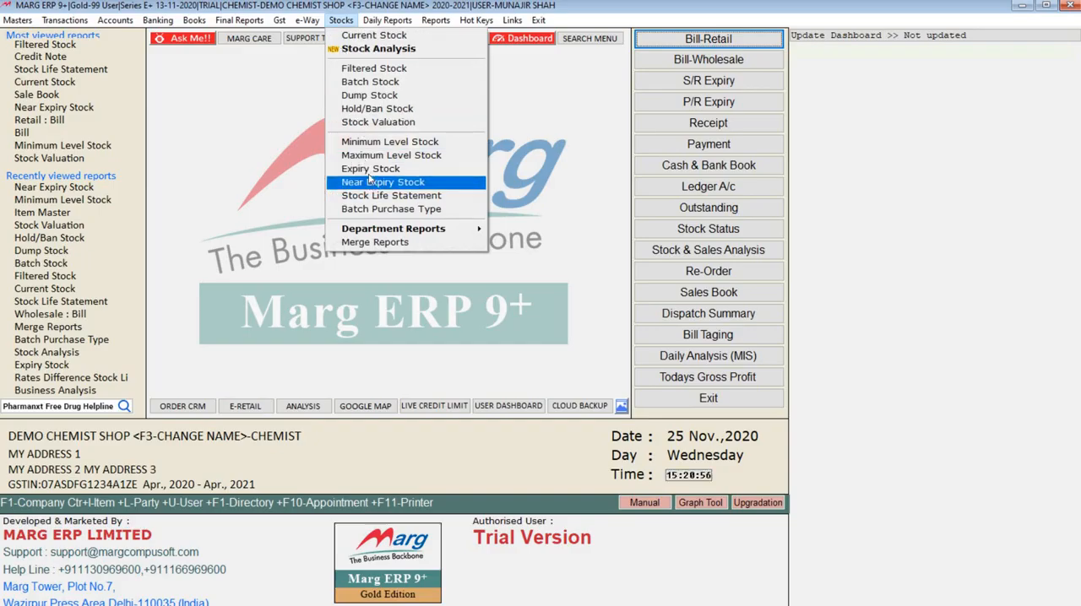
click(369, 170)
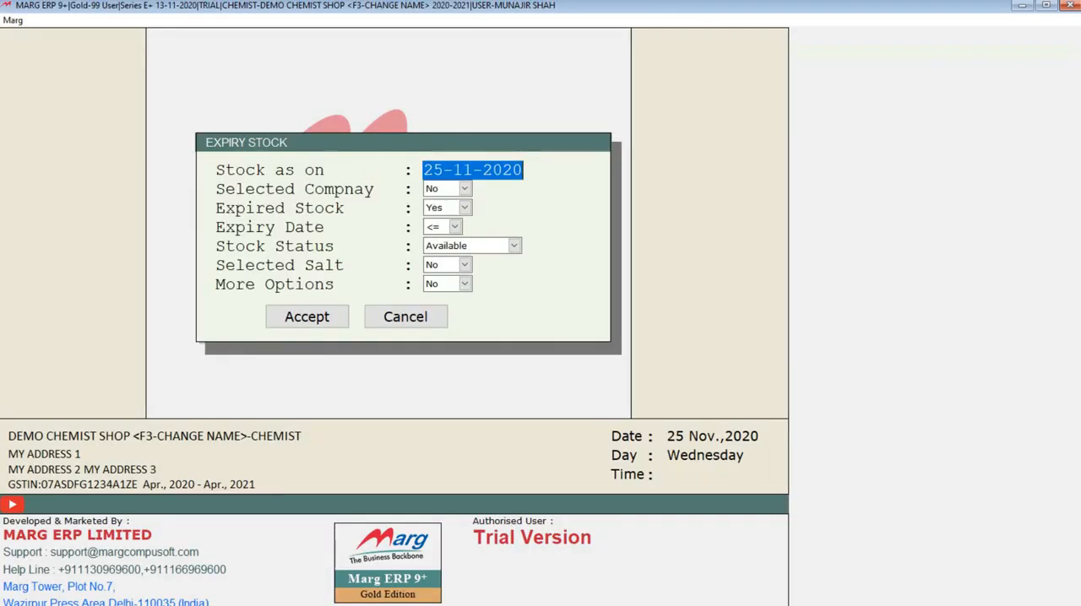
key(Return)
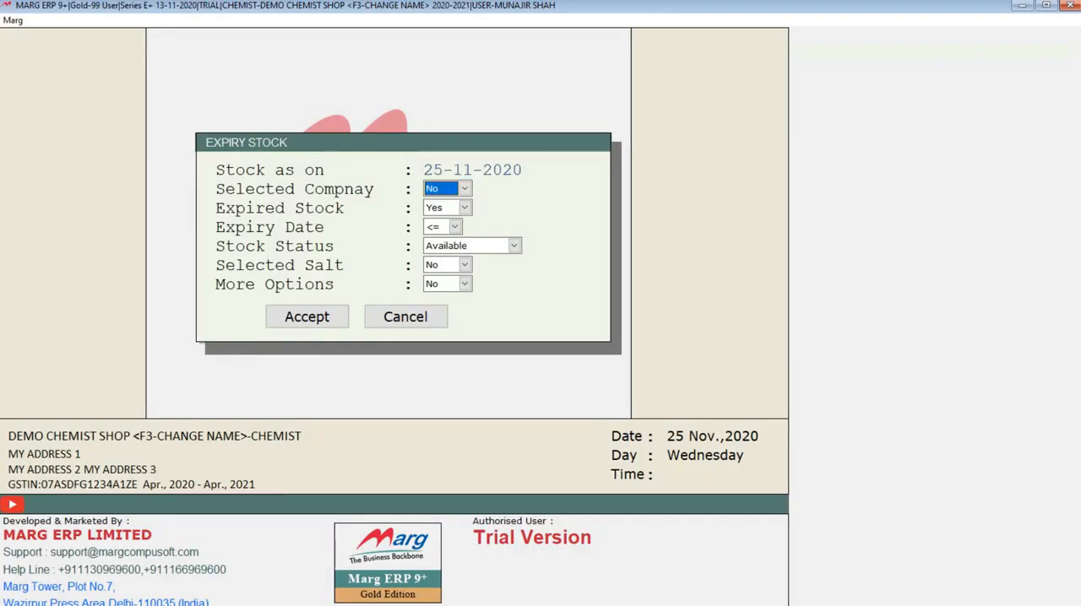
key(Return)
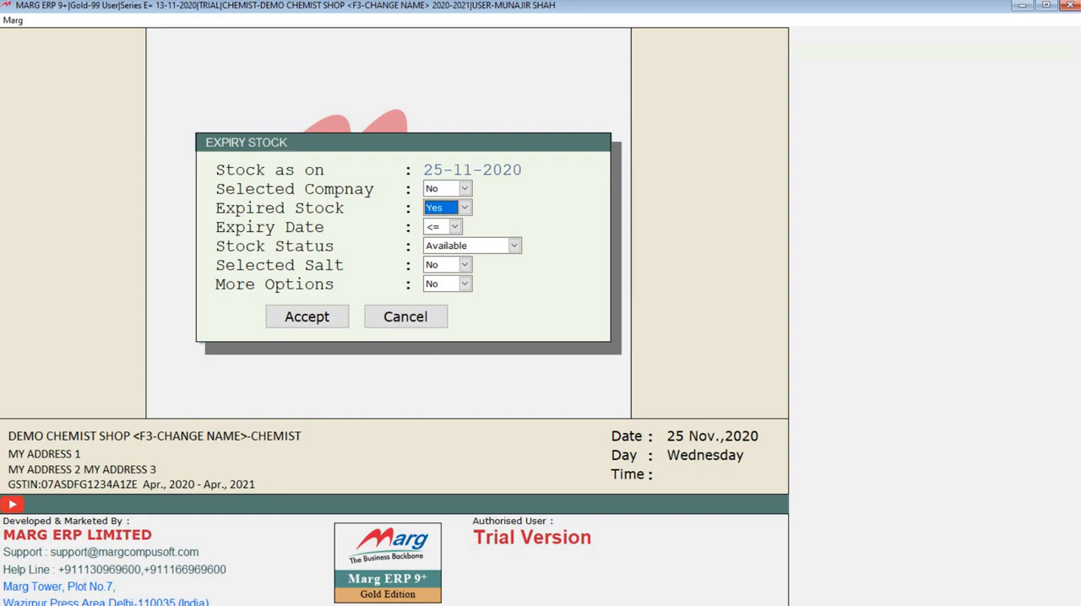
key(Return)
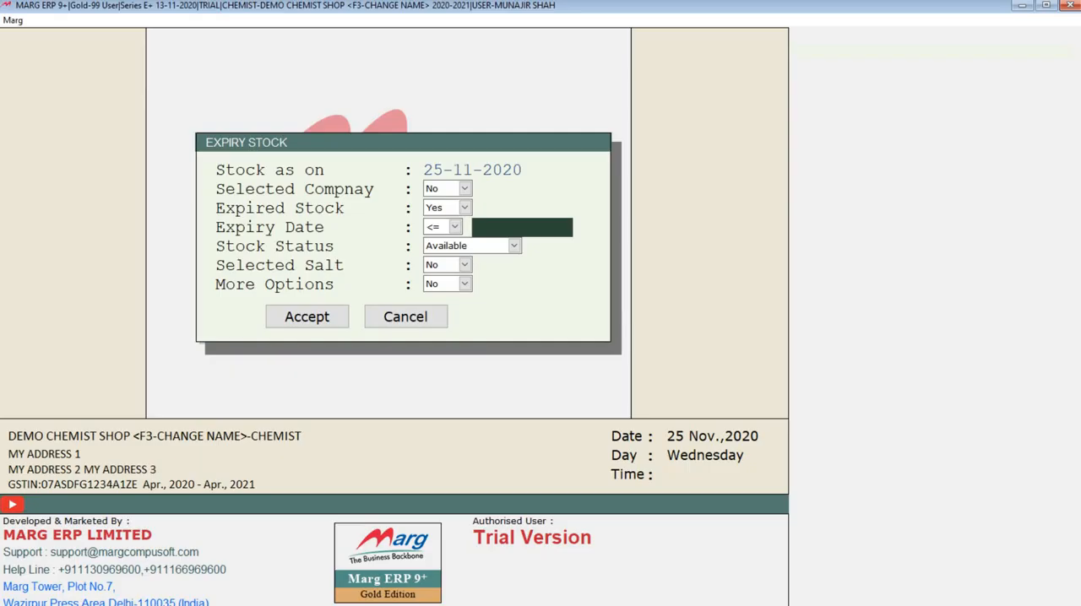
text(12/)
text(12-12)
text(/2024)
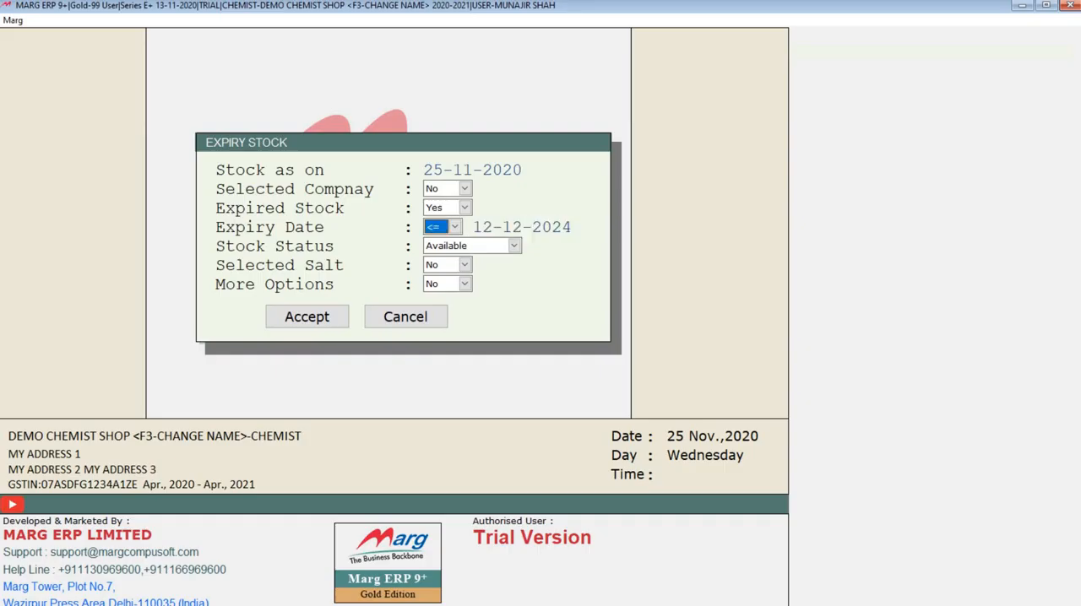
click(453, 228)
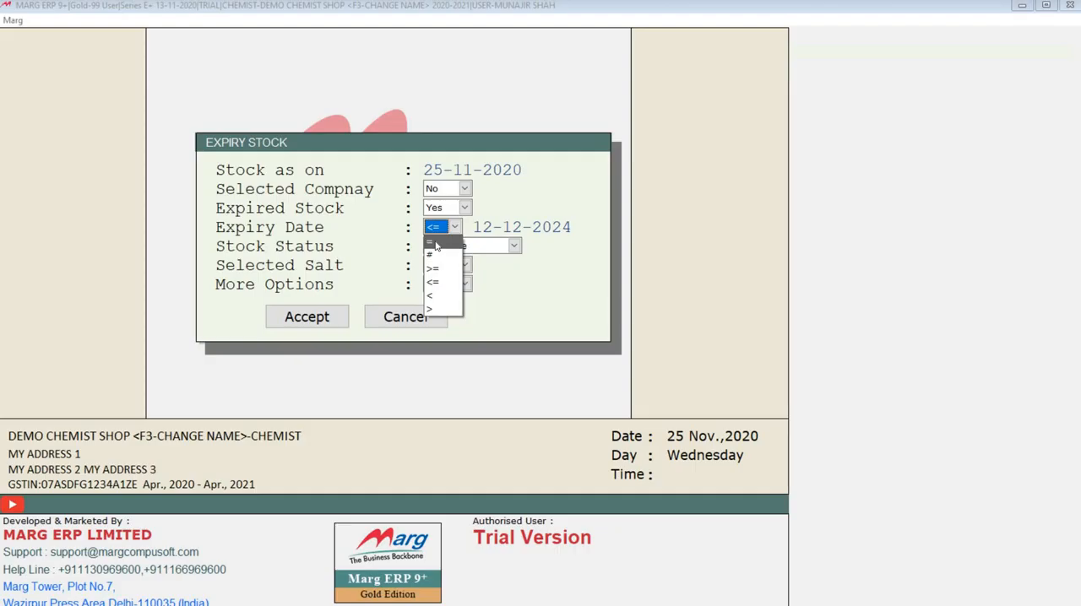
click(436, 286)
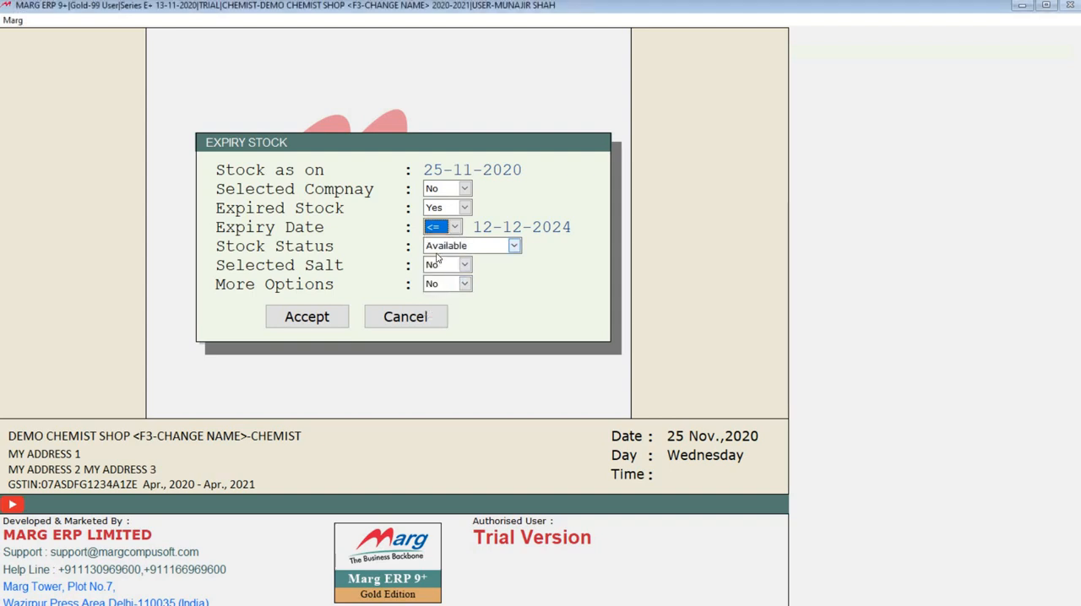
click(313, 321)
Review the batch, expiry and stock of the items in the Expiry Stock report, and close the report
key(Down)
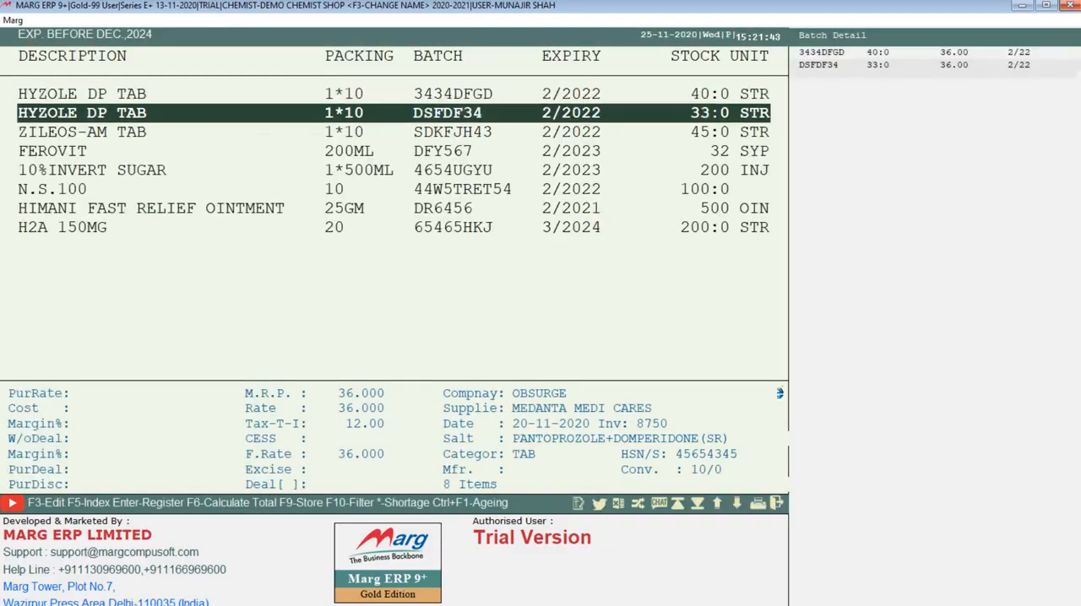
key(Down)
key(Down)
key(Down)
key(Down)
key(Down)
key(Down)
key(Up)
key(Up)
key(Up)
key(Up)
key(Up)
key(Up)
key(Up)
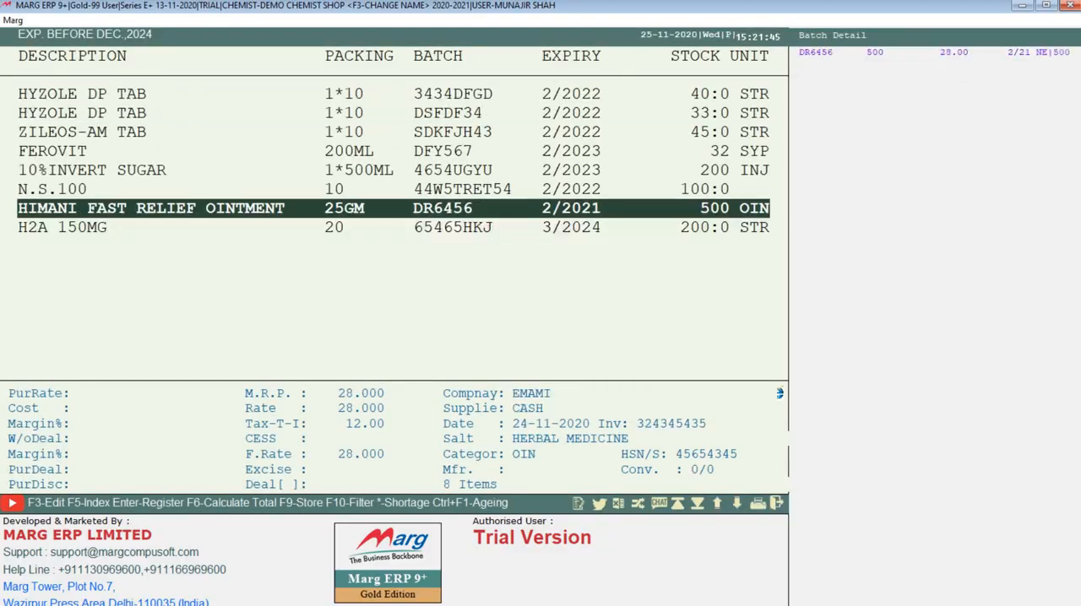
key(Down)
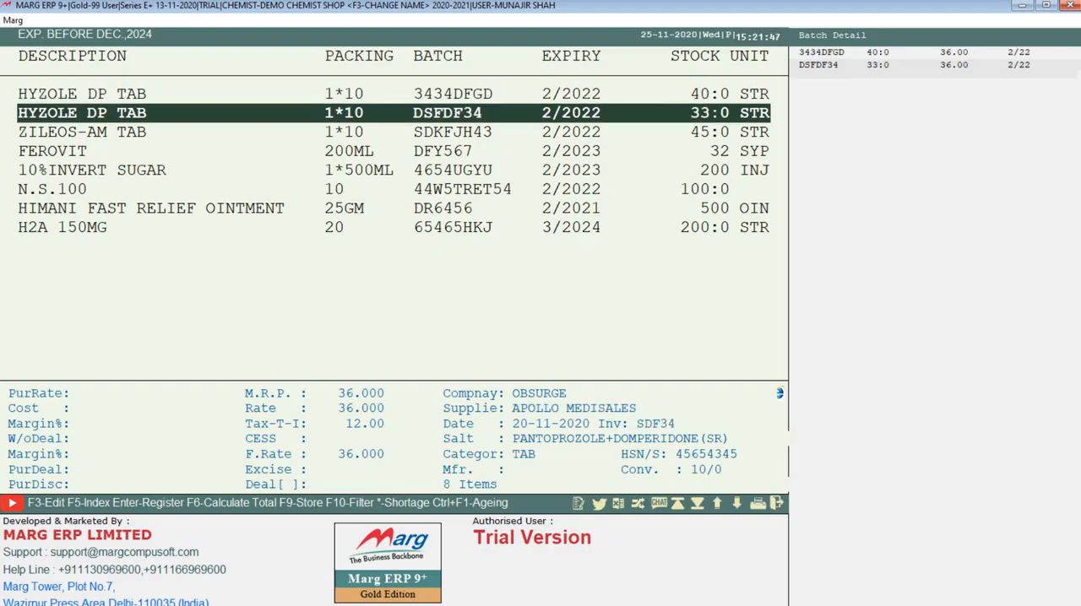
key(Down)
key(Down)
key(Down)
key(Down)
key(Down)
key(Down)
key(Up)
key(Up)
key(Up)
key(Up)
key(Up)
key(Up)
key(Up)
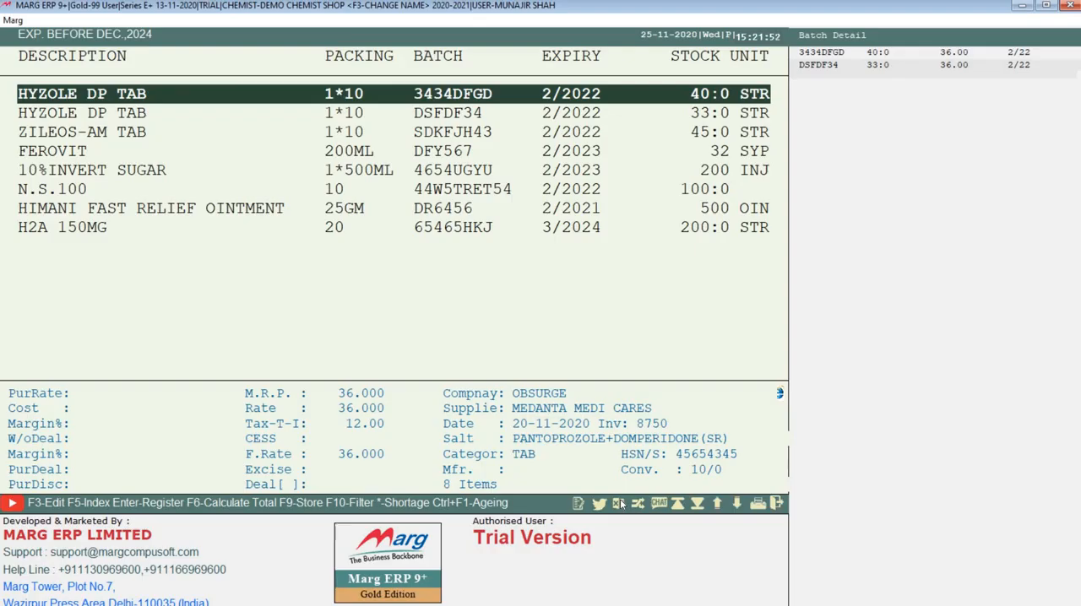
key(Up)
key(Up)
key(Up)
key(Up)
key(Up)
key(Escape)
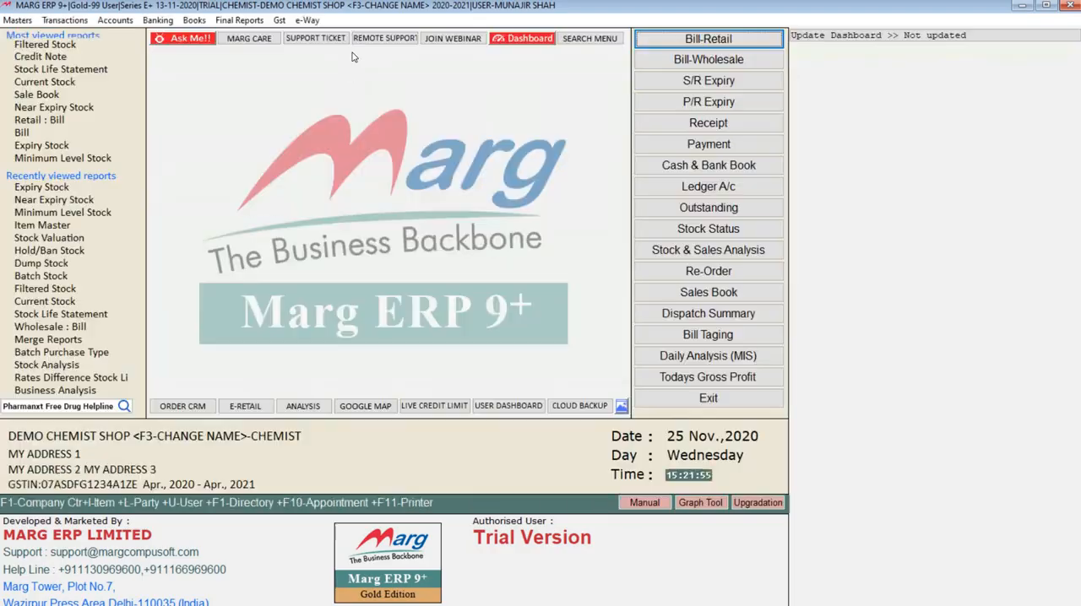
Generate the Stock Life Statement as on 25-11-2020 for stock dates 01-04-2020 to 25-11-2020 with Available status and company, salt and more options at No
click(342, 19)
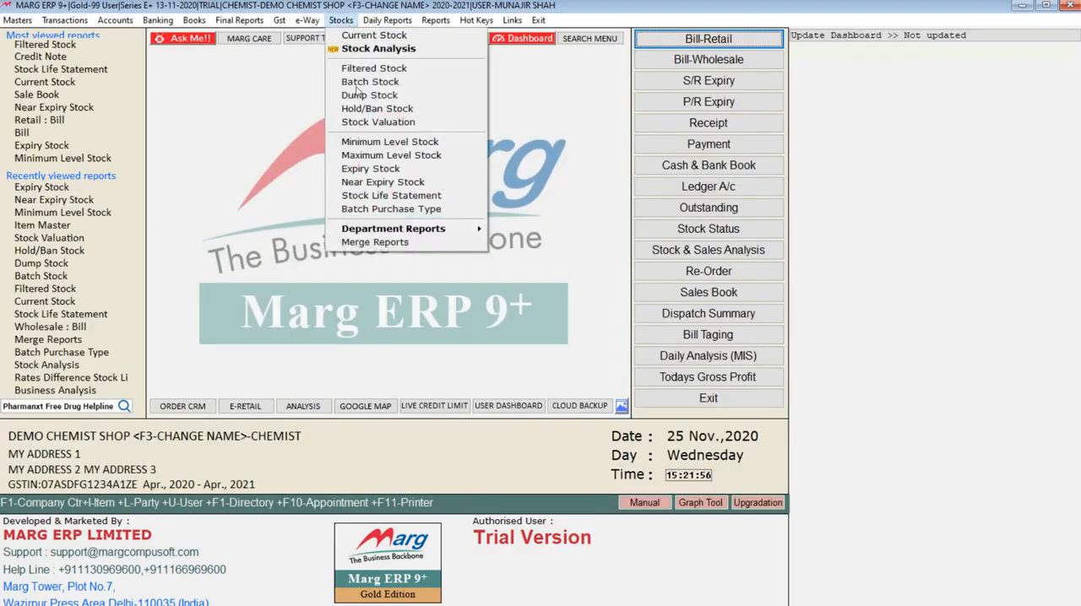
click(370, 203)
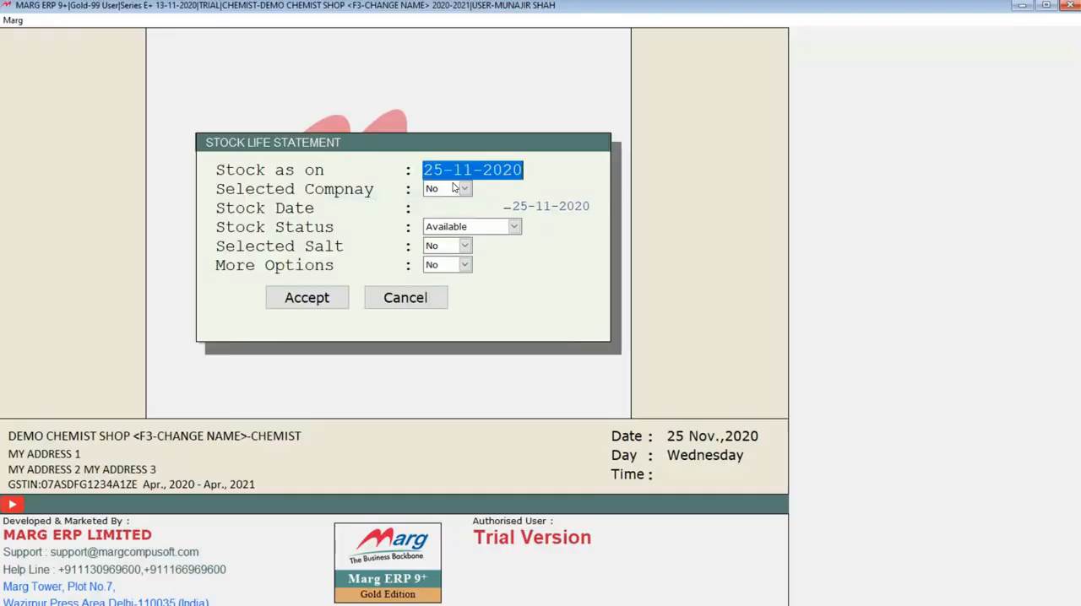
key(Return)
key(Return)
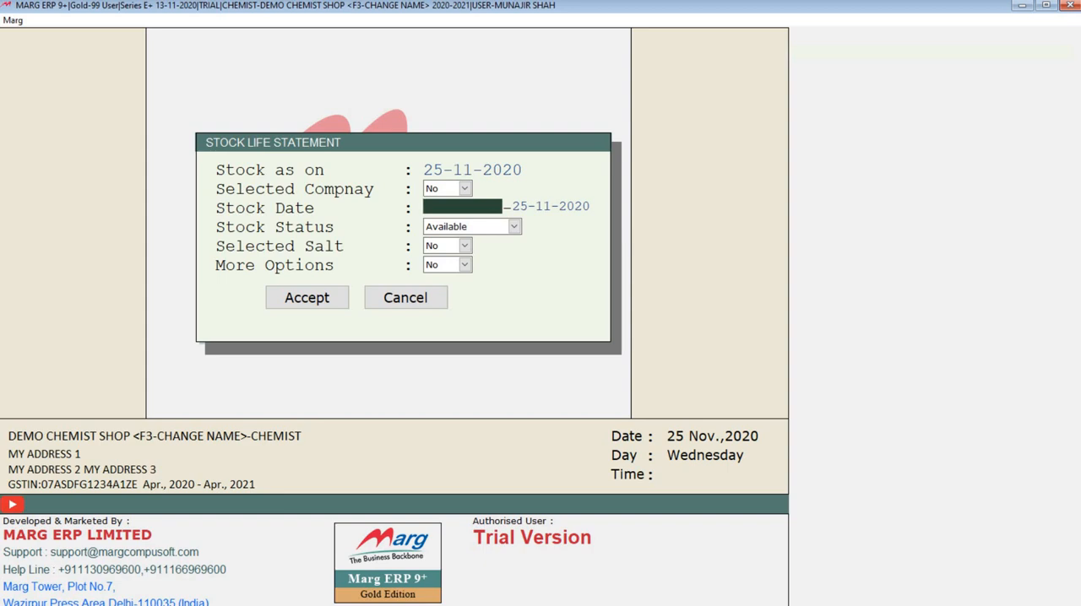
text(0104)
key(Return)
key(Return)
key(Return)
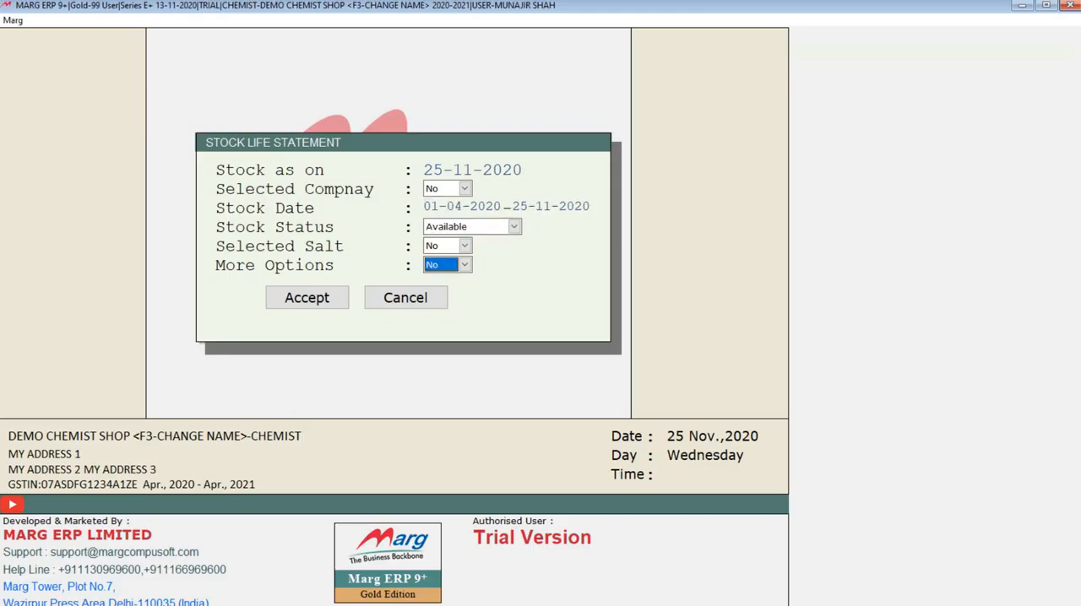
key(Return)
key(Return)
Examine the date and stock age of the two HYZOLE DP TAB batches in the Stock Life report
key(Down)
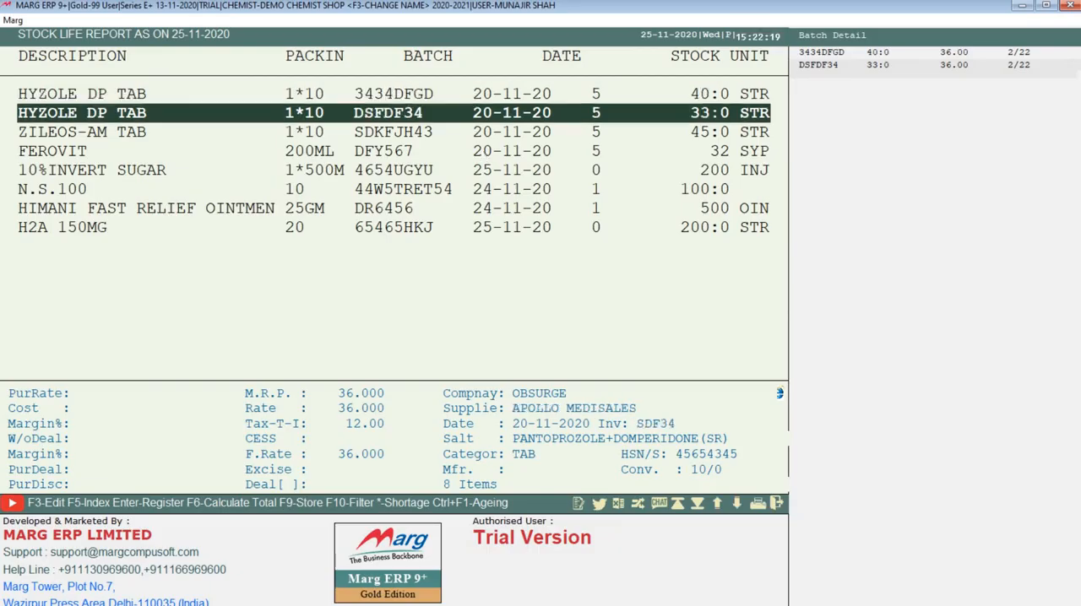
key(End)
key(Up)
key(Up)
key(Home)
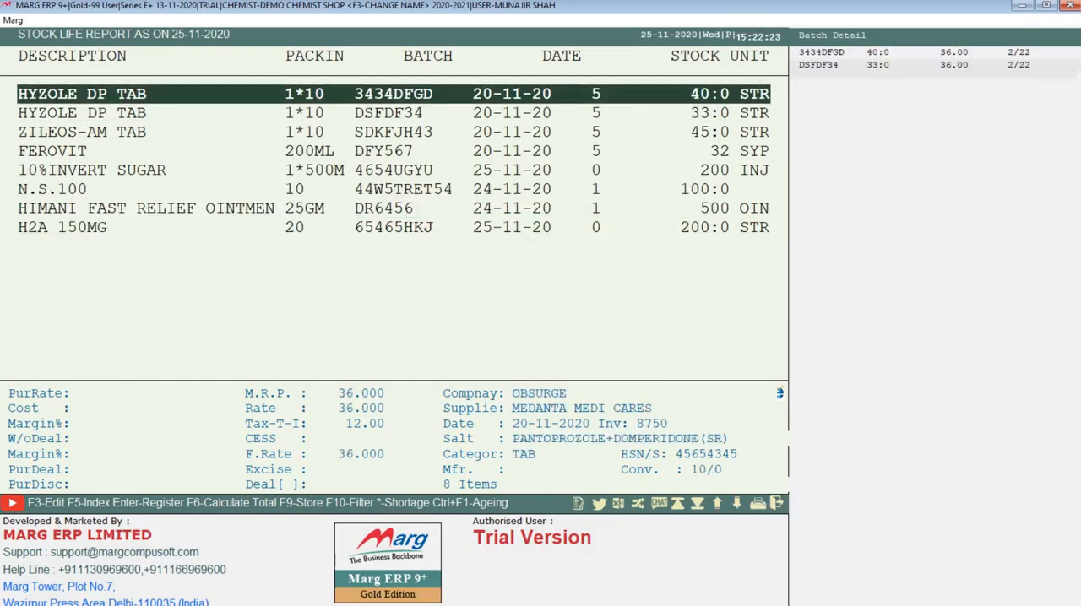
key(Down)
key(Up)
click(532, 119)
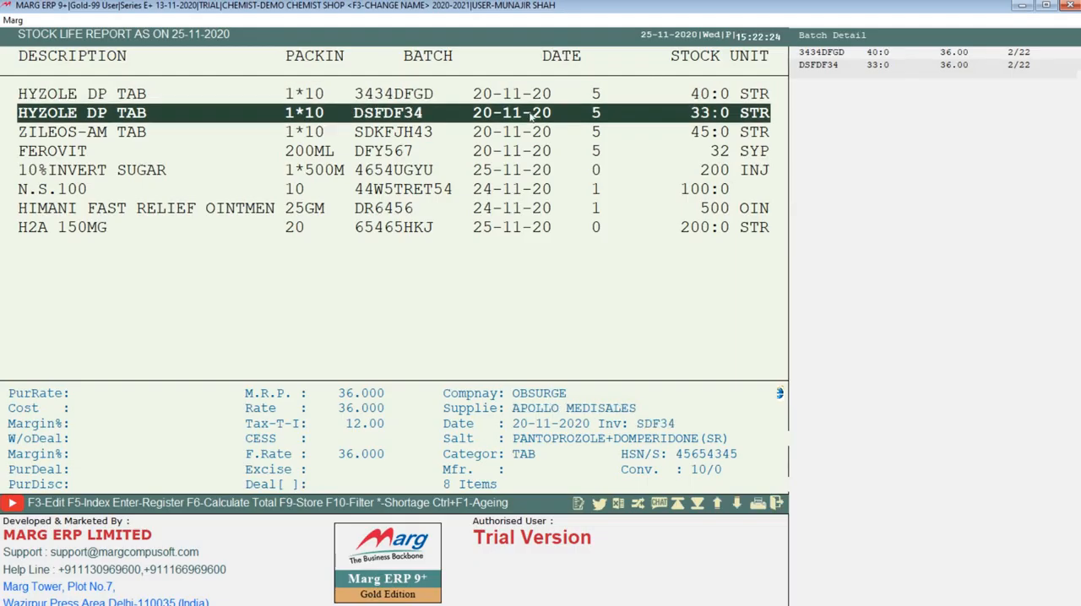
click(483, 98)
key(Down)
click(490, 99)
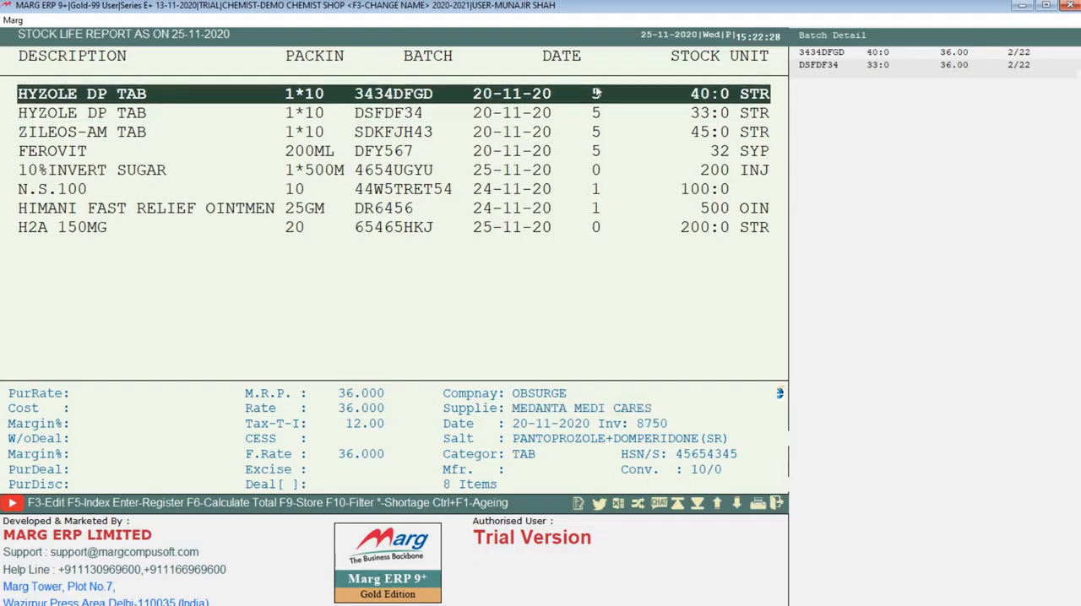
click(593, 107)
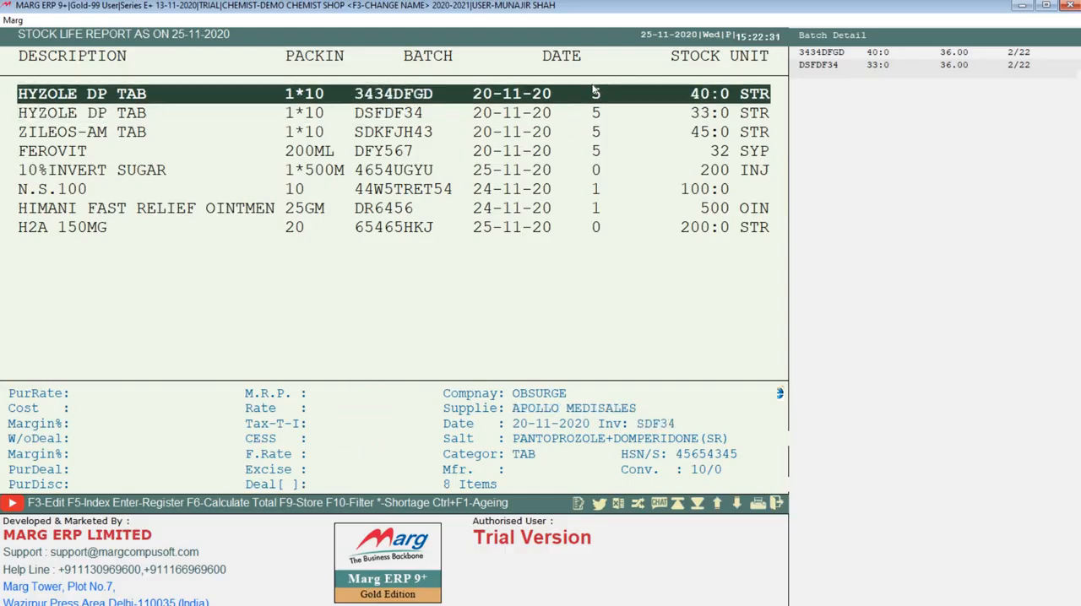
Compare the dates and stock ages of 10%INVERT SUGAR, N.S.100, HIMANI FAST RELIEF OINTMENT and H2A 150MG, and close the report
click(576, 193)
click(551, 174)
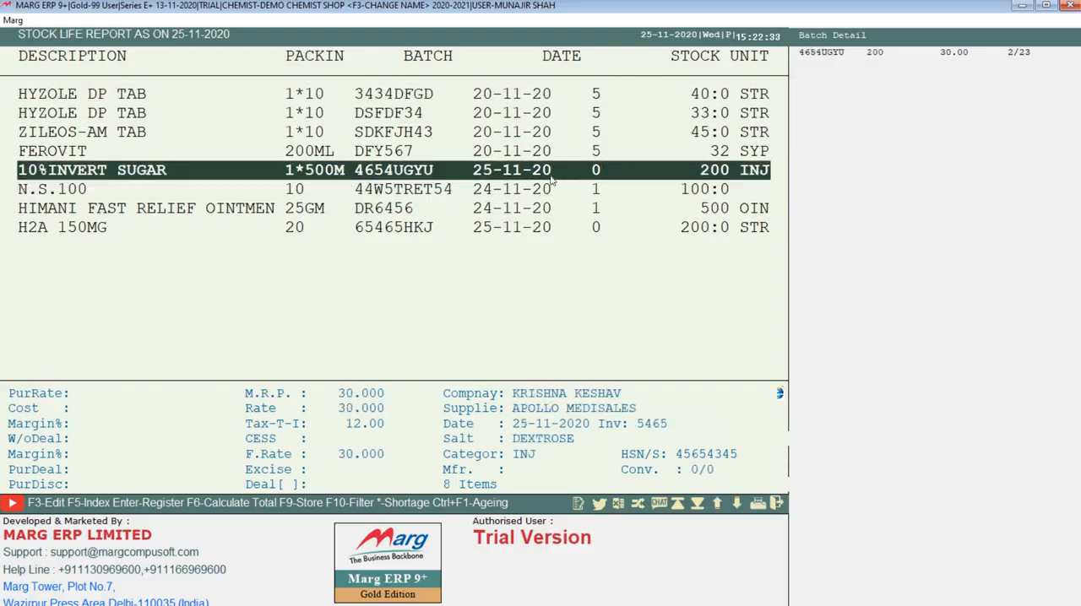
click(464, 191)
click(468, 178)
click(557, 210)
click(517, 225)
click(509, 216)
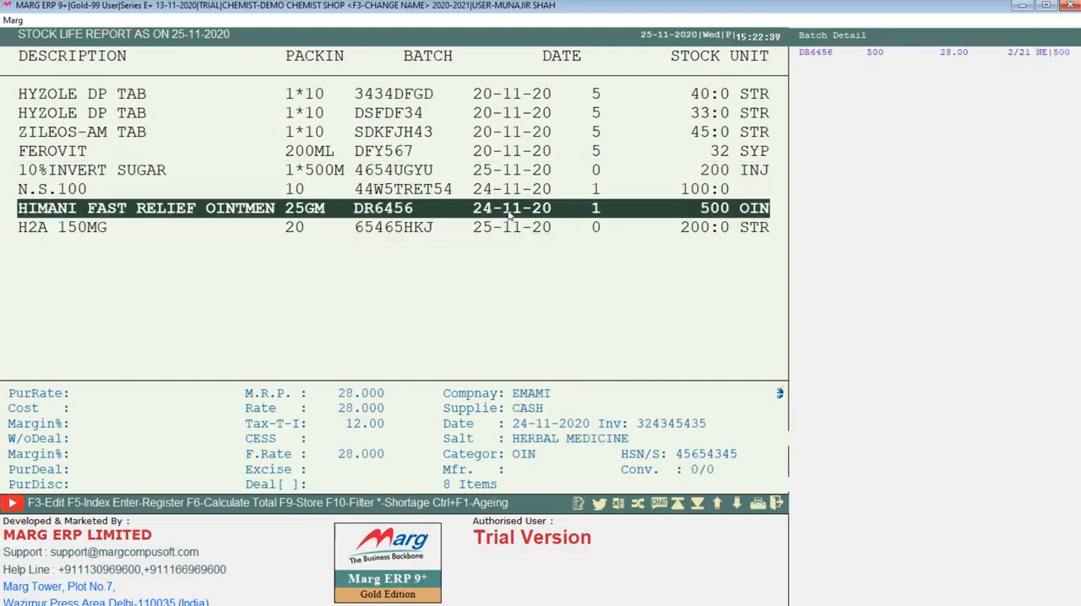
click(601, 190)
click(603, 208)
click(545, 229)
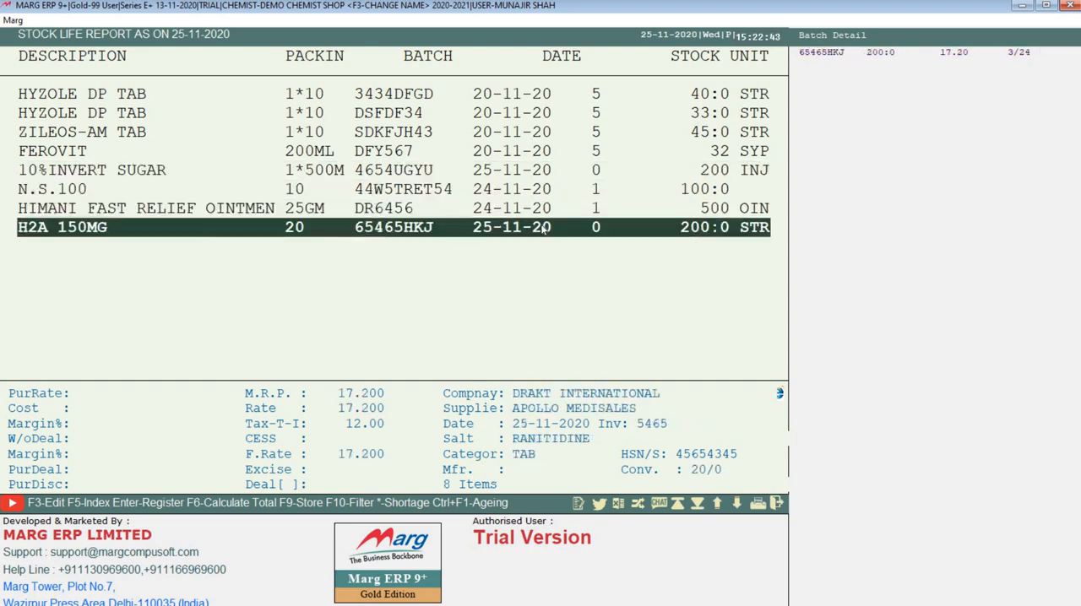
click(210, 156)
click(135, 97)
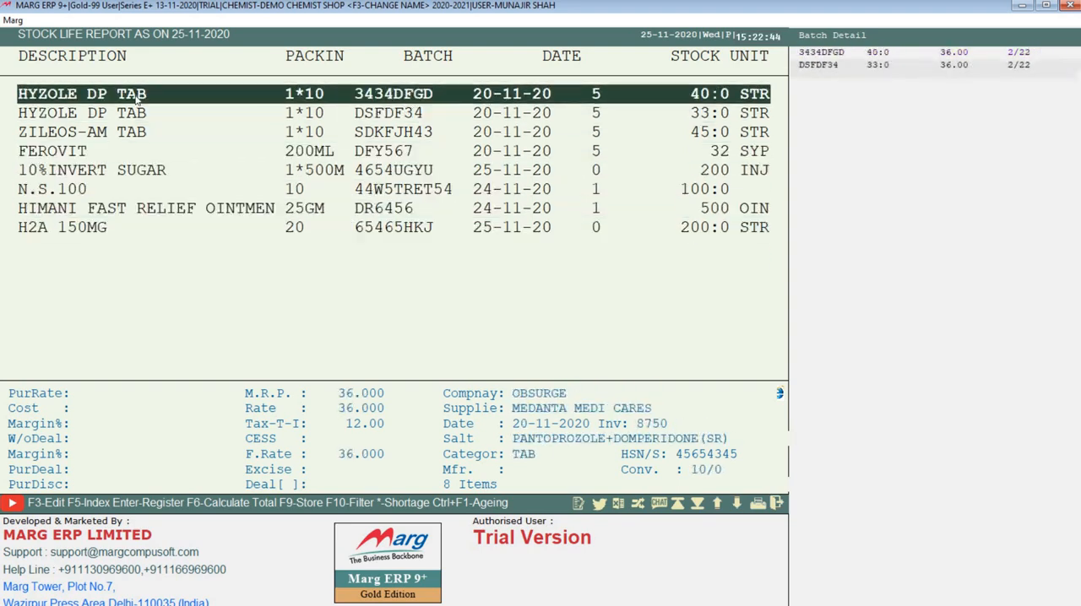
drag(94, 100, 516, 373)
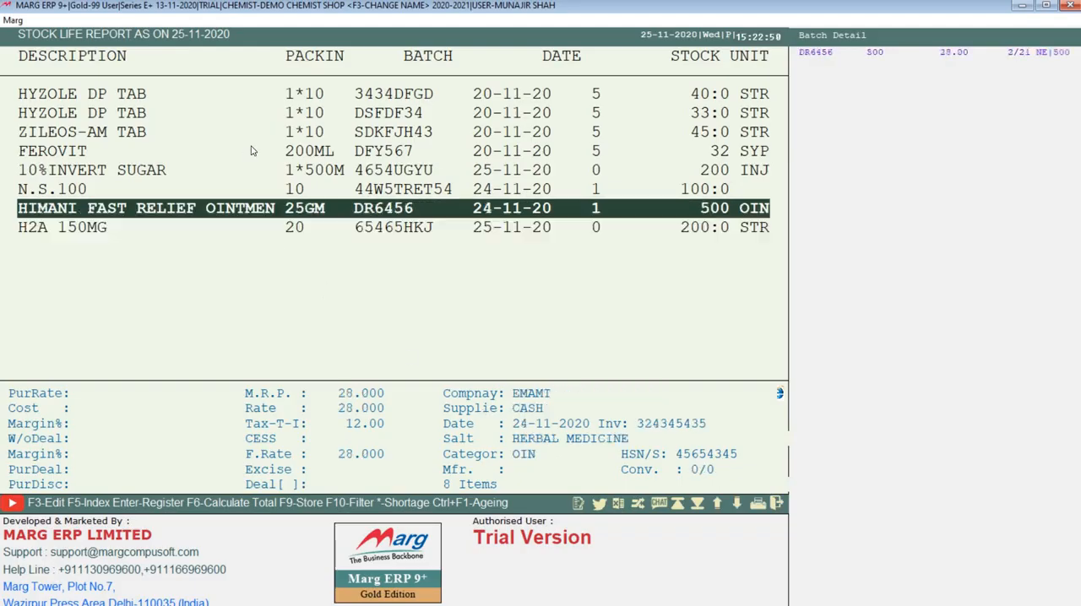
key(Escape)
Generate the Batch Purchase Type report from 01-04 to 25-11-2020 with Available Balance No for all companies
click(341, 19)
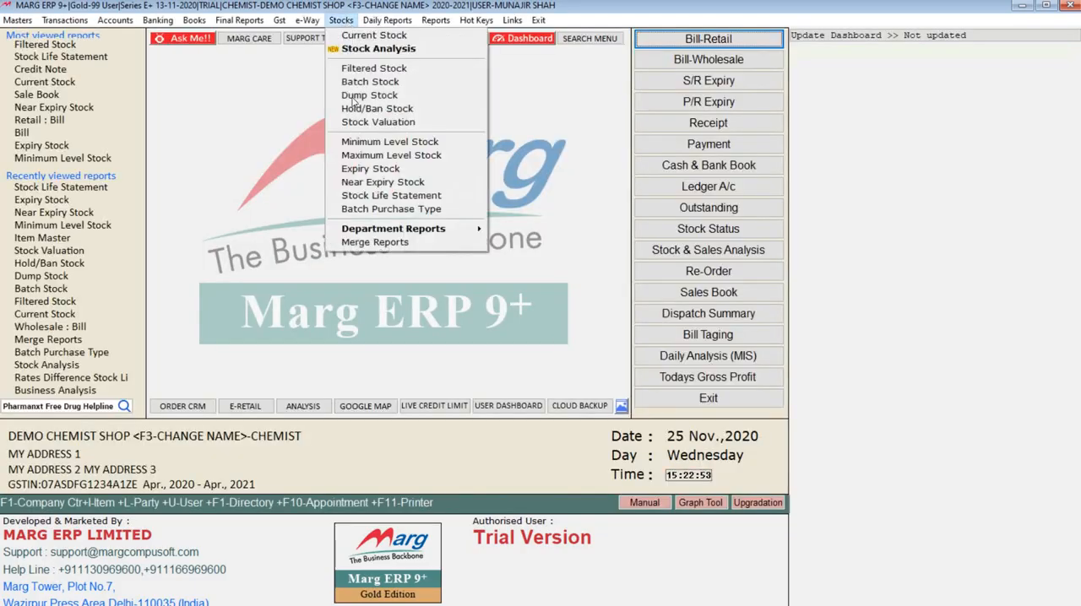
click(390, 209)
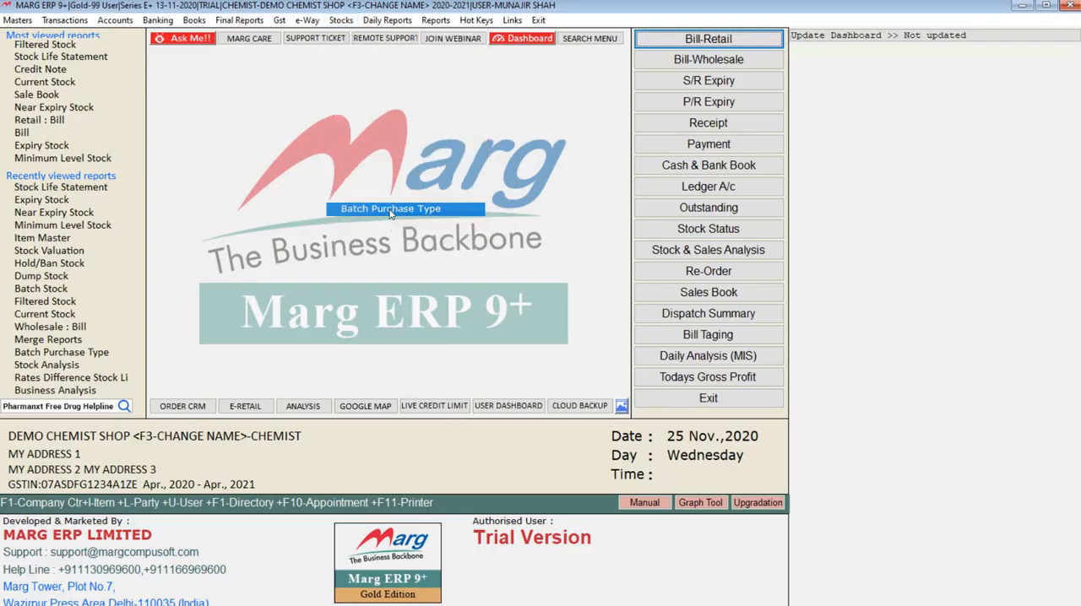
text(0104)
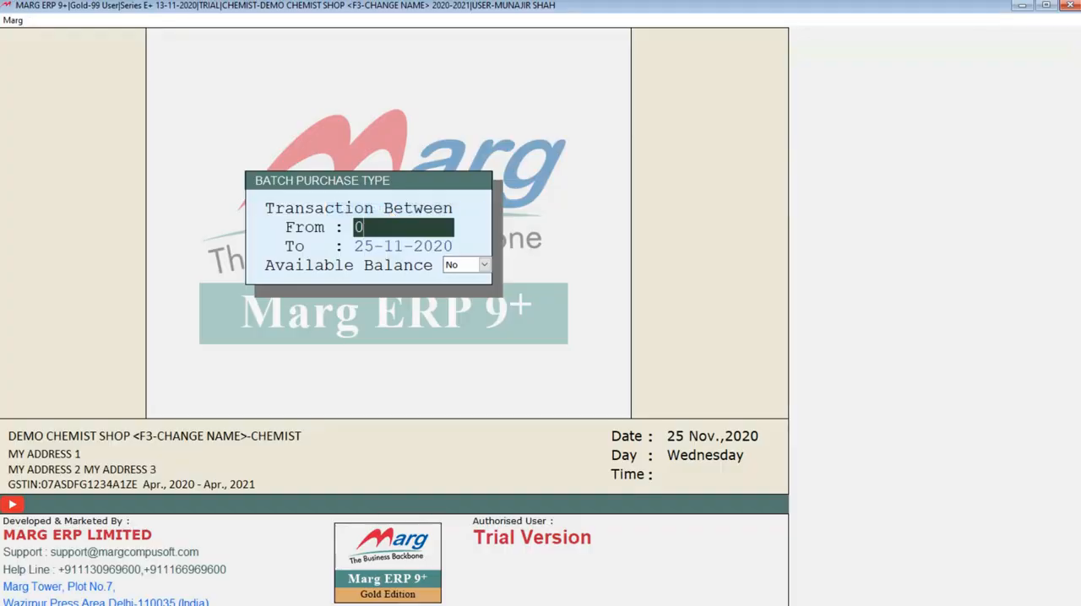
key(Return)
key(Return)
key(Return)
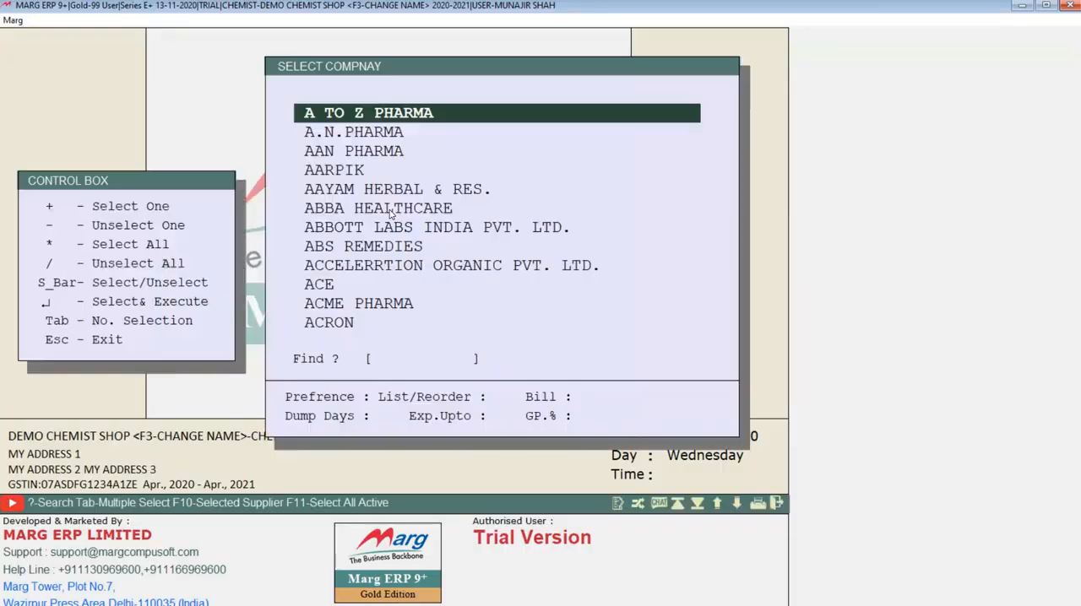
key(asterisk)
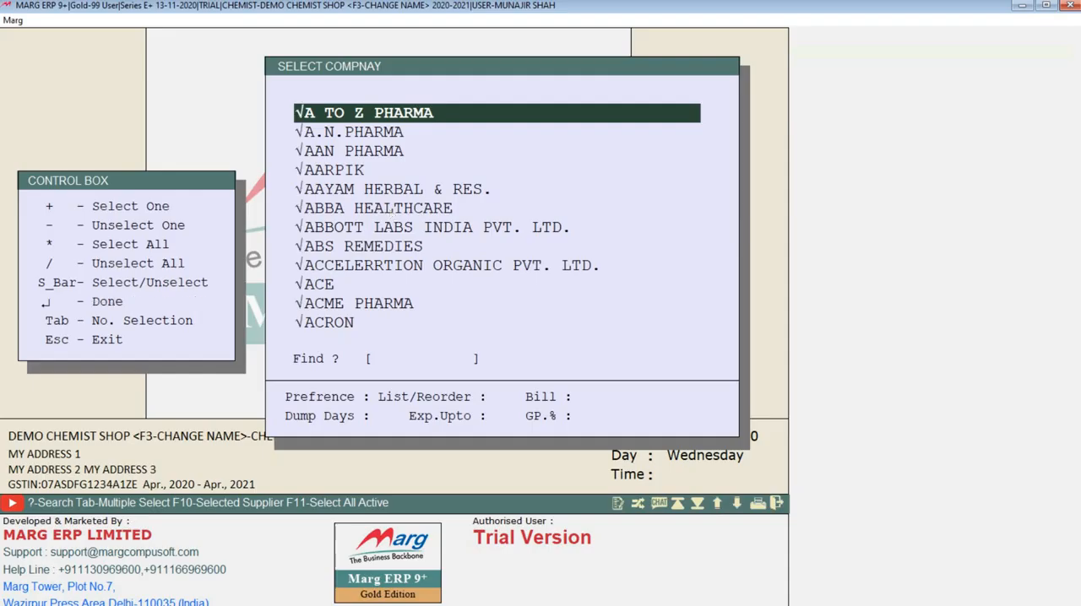
key(Return)
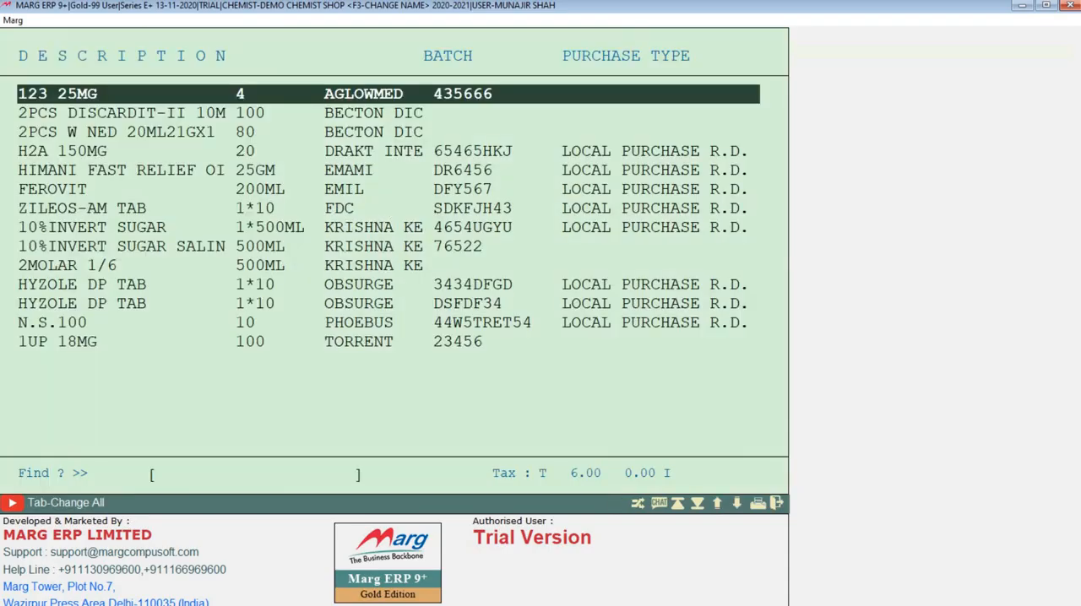
Review the batch and purchase type of the first items in the Batch Purchase Type list
key(Down)
key(Down)
key(Down)
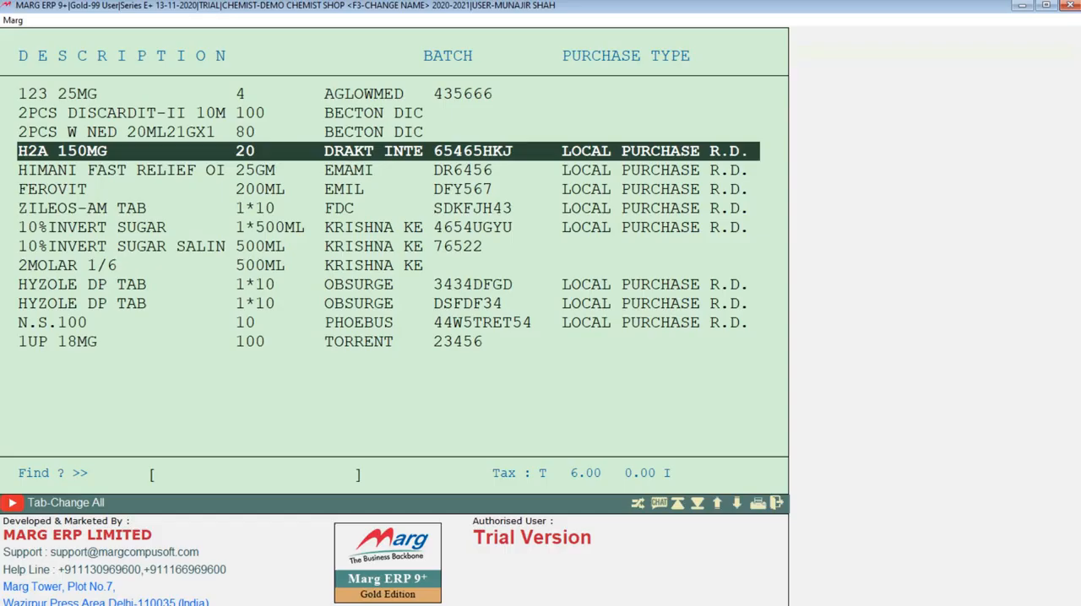
key(Down)
key(Up)
key(Up)
key(Up)
key(Up)
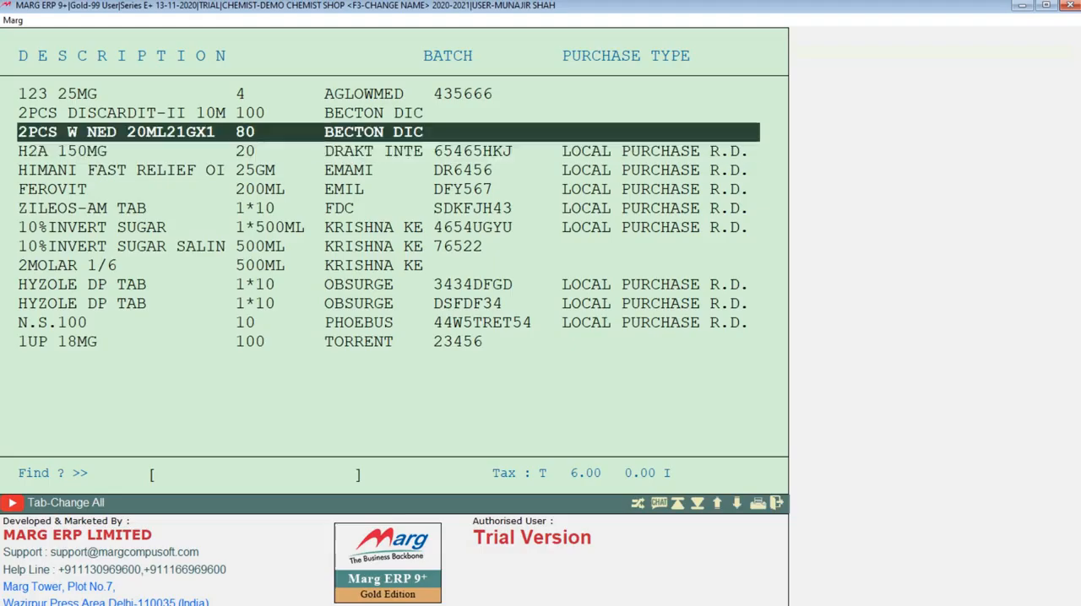
Review the remaining batches and purchase types down to 1UP 18MG and close the Batch Purchase Type report, saving the changes
key(Down)
key(Down)
key(Down)
key(Down)
key(Down)
key(Down)
key(Down)
key(Down)
key(Down)
key(Down)
key(Down)
key(Down)
key(Down)
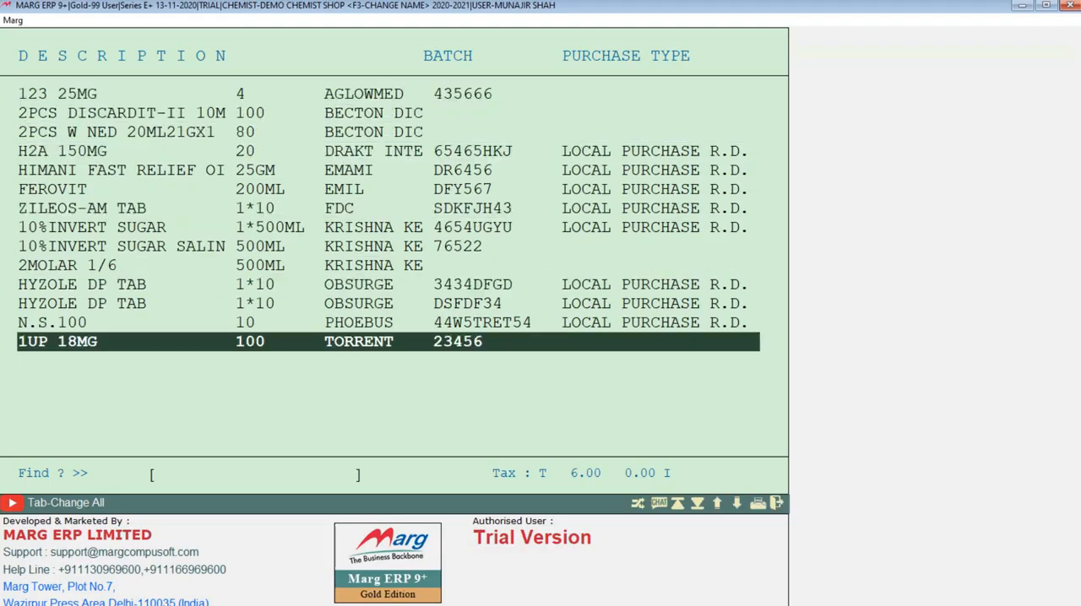
key(Escape)
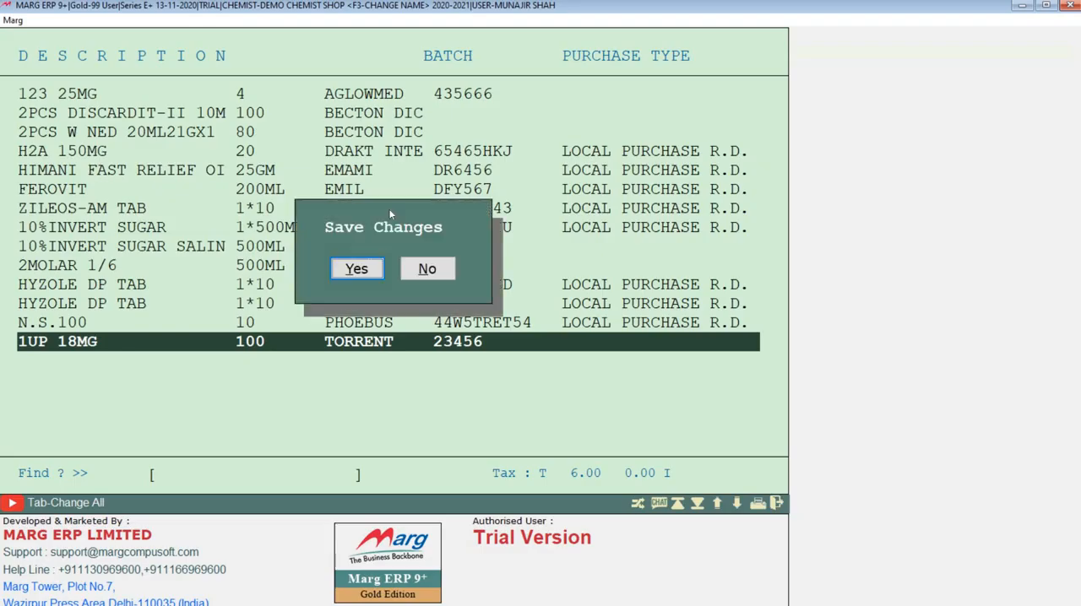
click(359, 272)
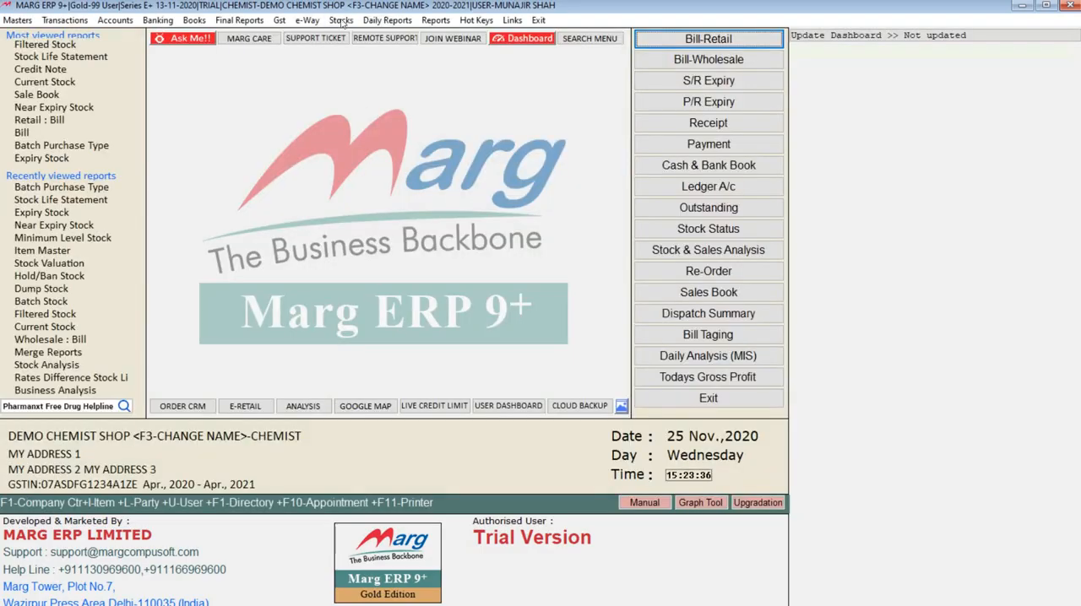
click(341, 19)
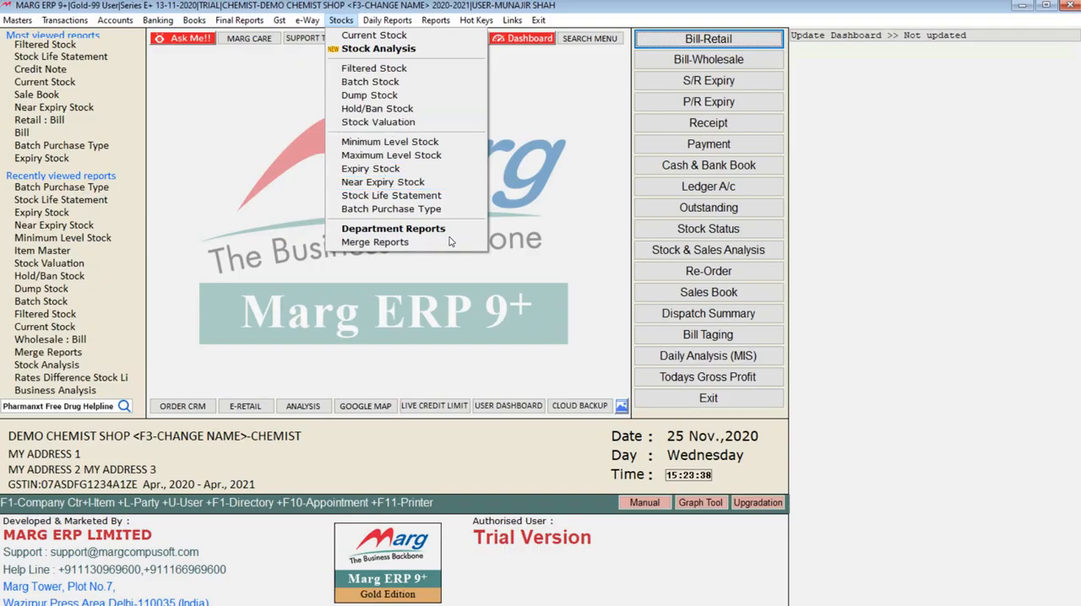
Open HYZOLE DP TAB from the item master for modification and set More Options to Yes
mouse_move(452, 235)
mouse_move(17, 20)
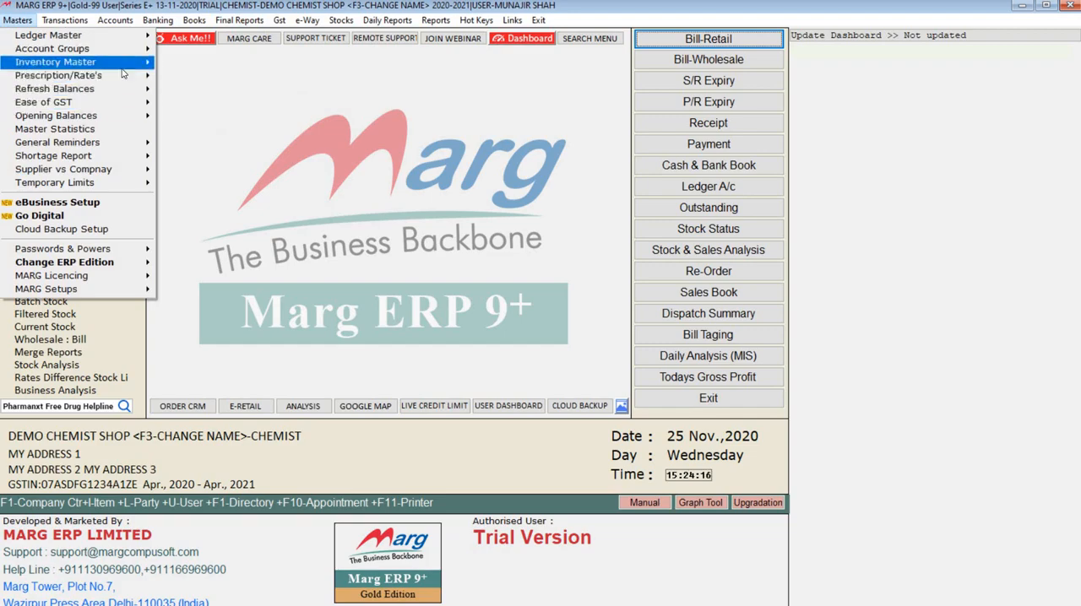
mouse_move(84, 62)
click(173, 62)
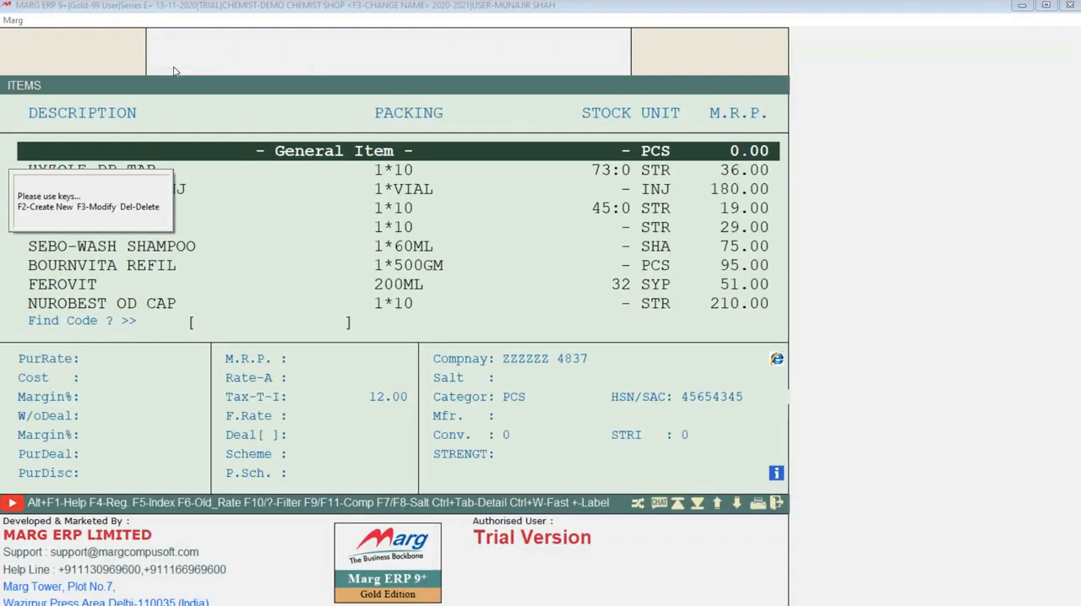
key(Down)
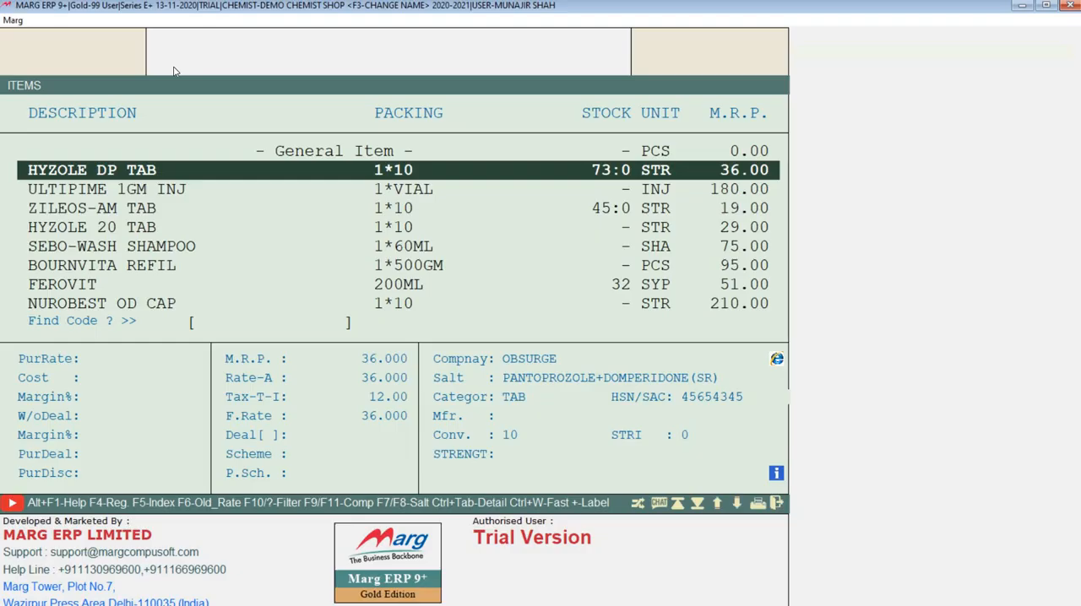
key(Return)
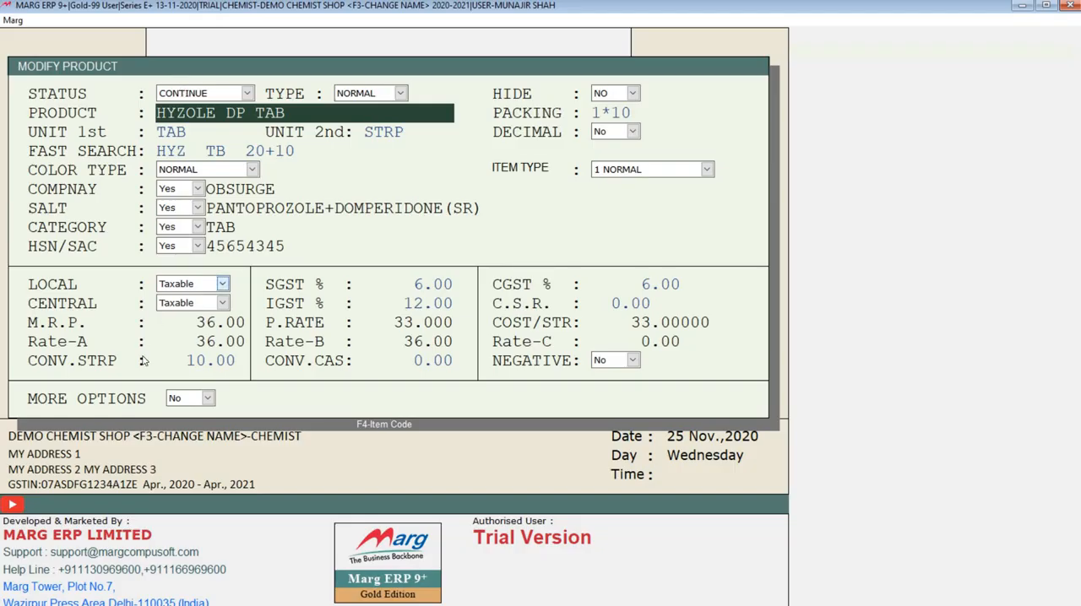
click(207, 398)
click(177, 414)
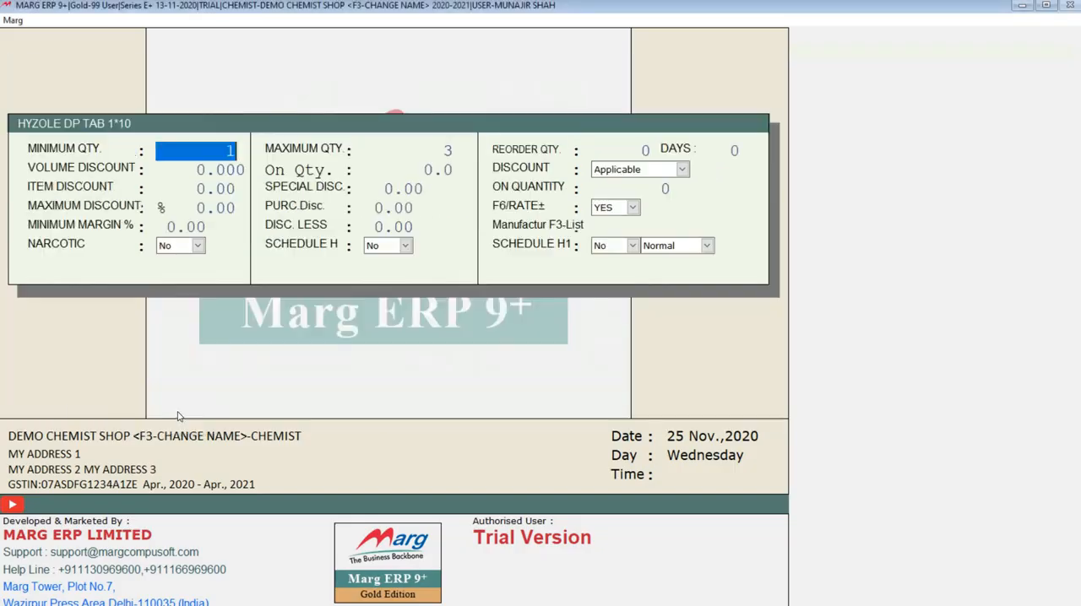
Go through HYZOLE DP TAB's quantity, discount and margin settings, trying the Narcotic and Schedule H options and leaving both at No
key(Return)
key(Return)
key(Return)
key(Return)
key(Return)
key(Return)
key(Return)
key(Return)
key(Return)
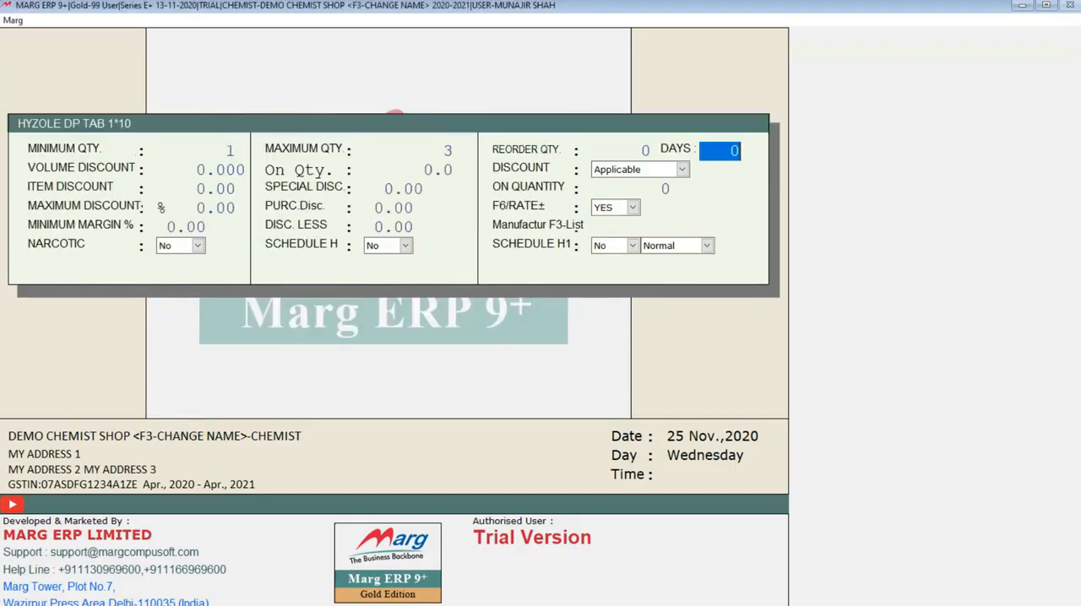
key(Return)
key(Return)
key(Return)
key(Return)
key(Return)
key(Return)
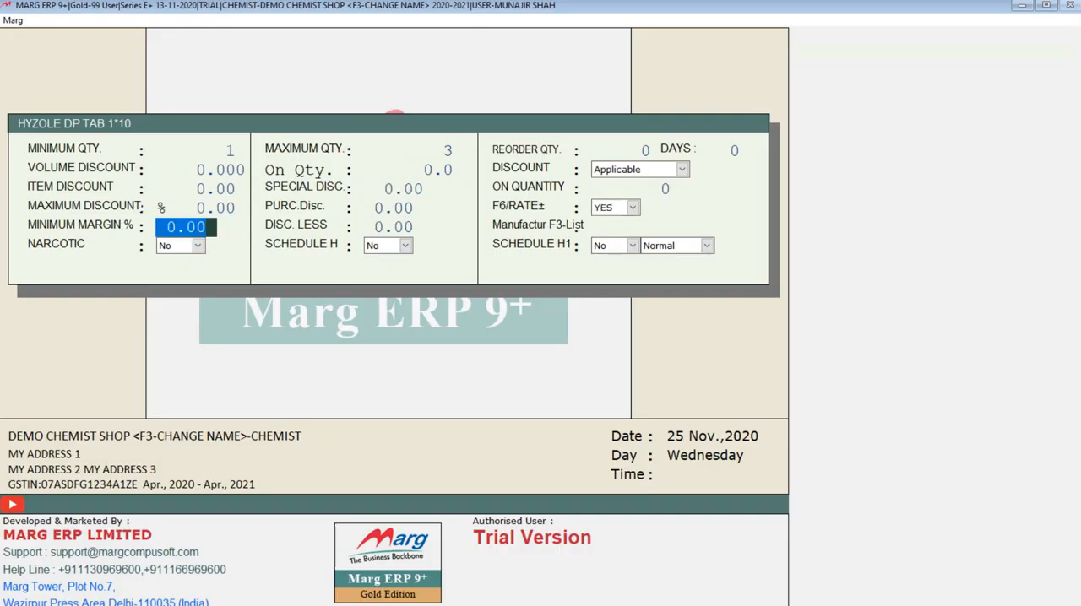
key(Up)
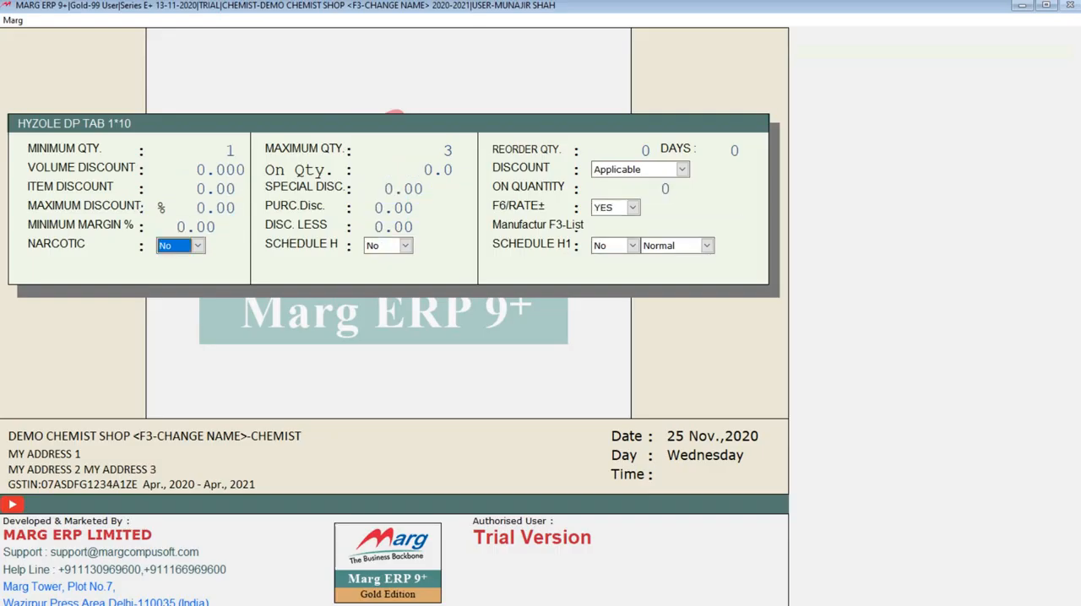
key(y)
key(n)
key(Return)
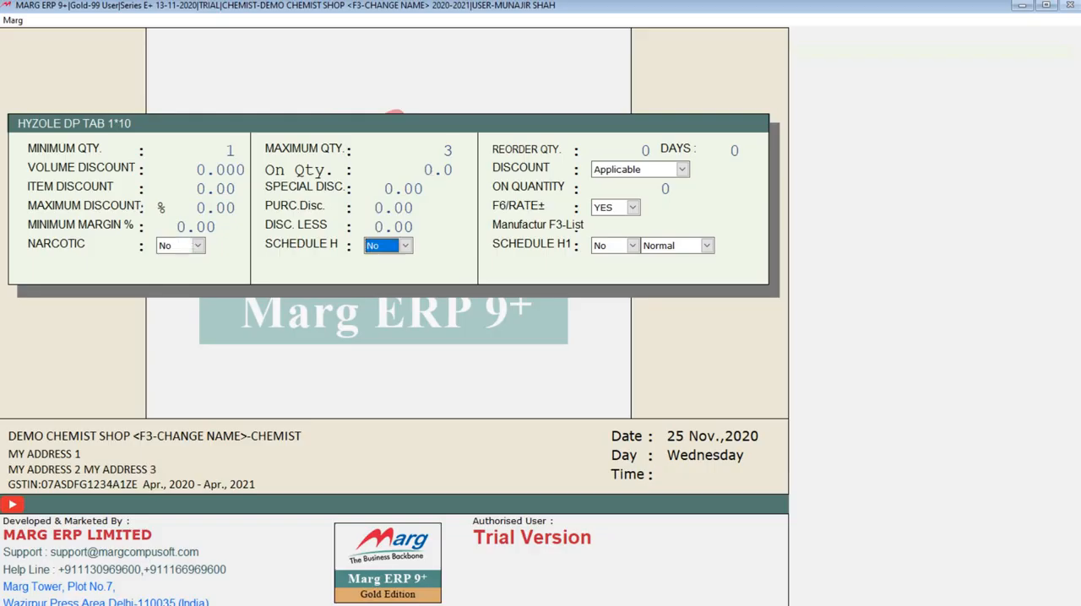
key(y)
key(n)
key(Return)
Examine the Schedule H1 choices and the Normal, TB and Tramadol types, keep No and Normal, and close the item form
key(alt+Down)
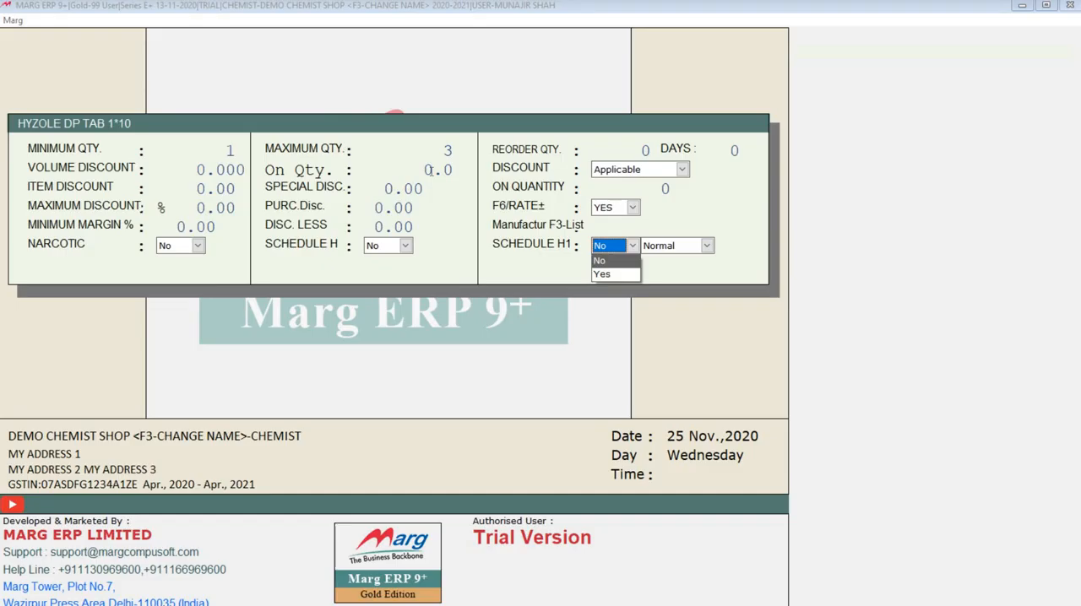
key(Return)
key(Return)
key(alt+Down)
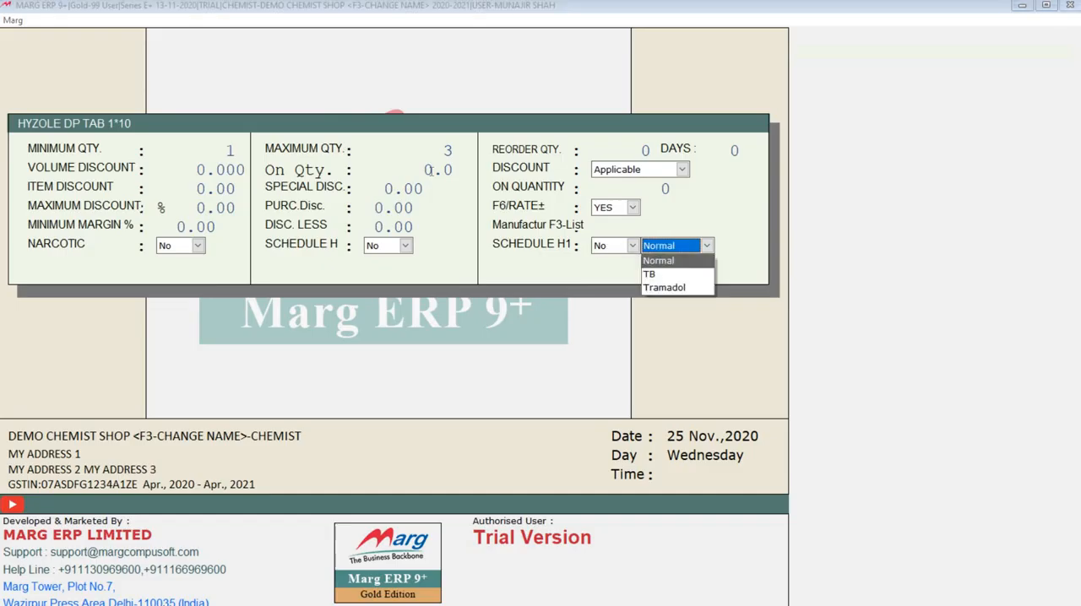
key(Down)
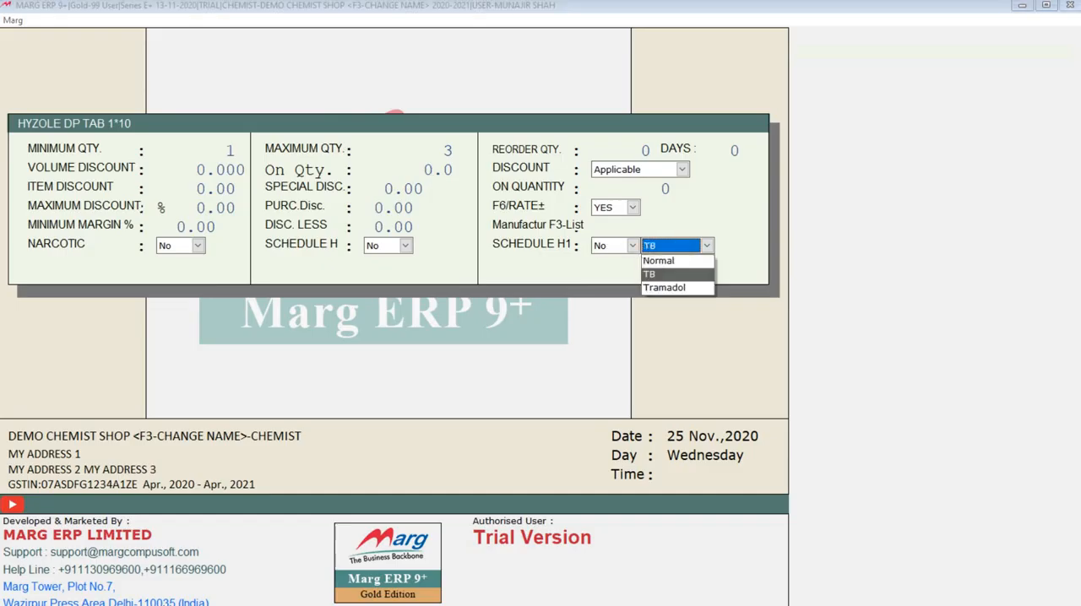
key(Down)
key(Up)
key(Up)
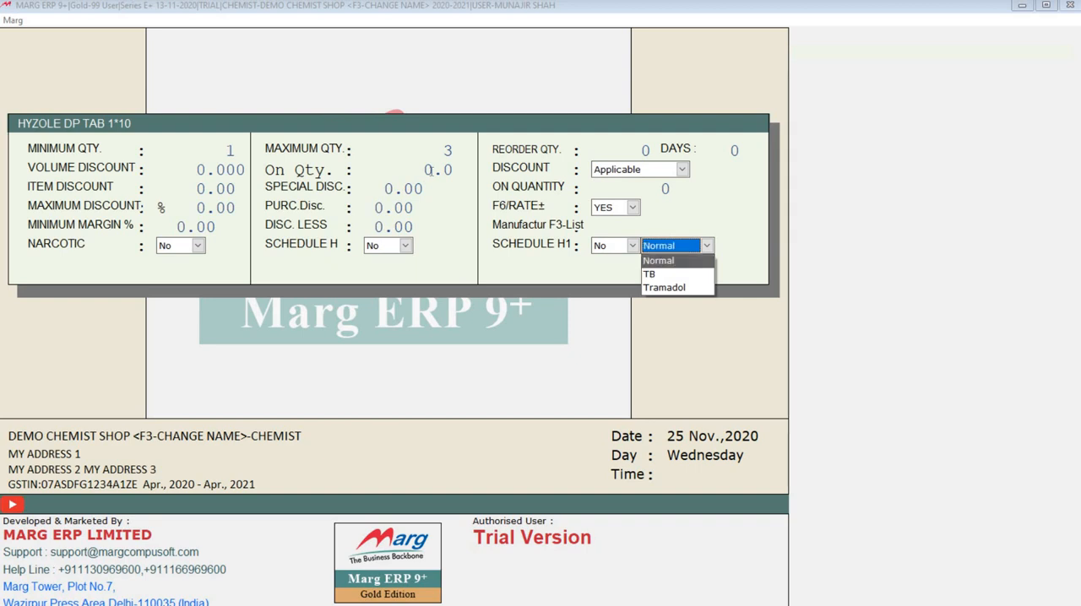
key(Return)
key(Return)
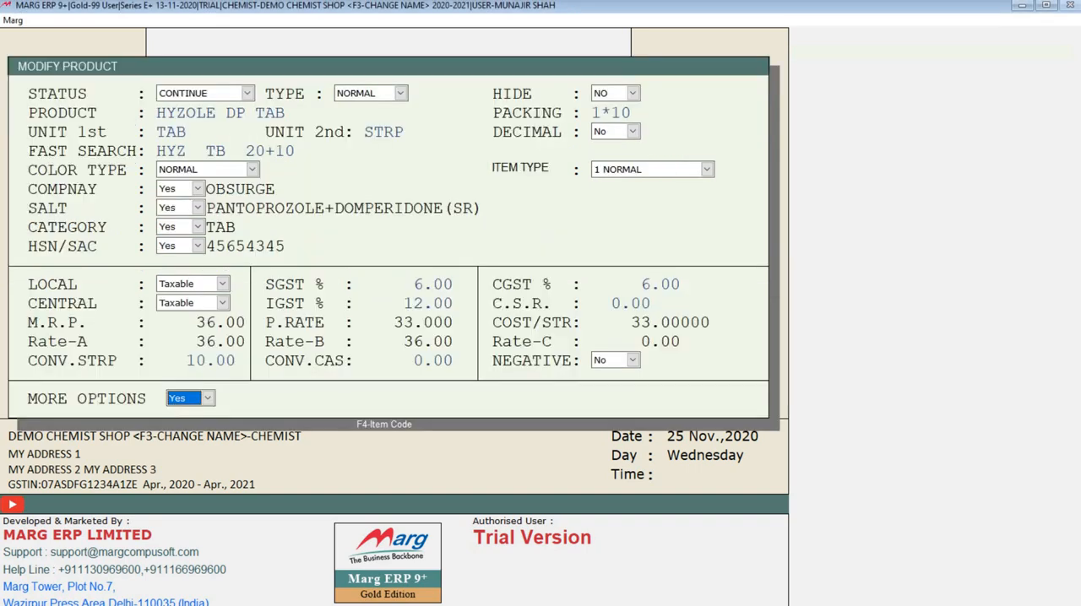
key(Return)
key(Return)
key(Escape)
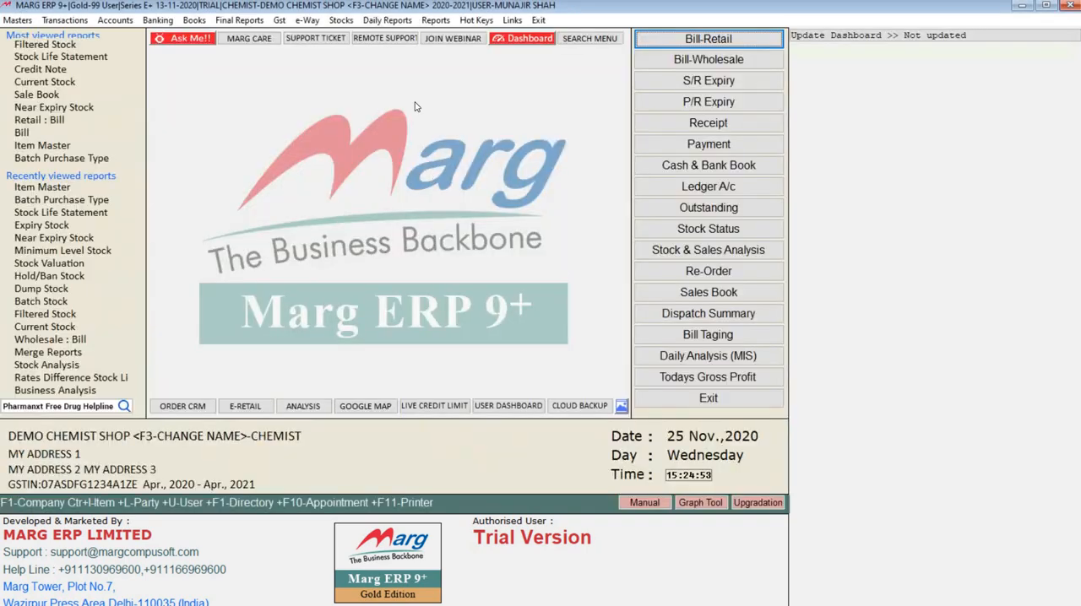
Open Merge Reports for different financial years with all companies, look over the 20-21 and 19-20 company entries, and leave the selection
click(341, 20)
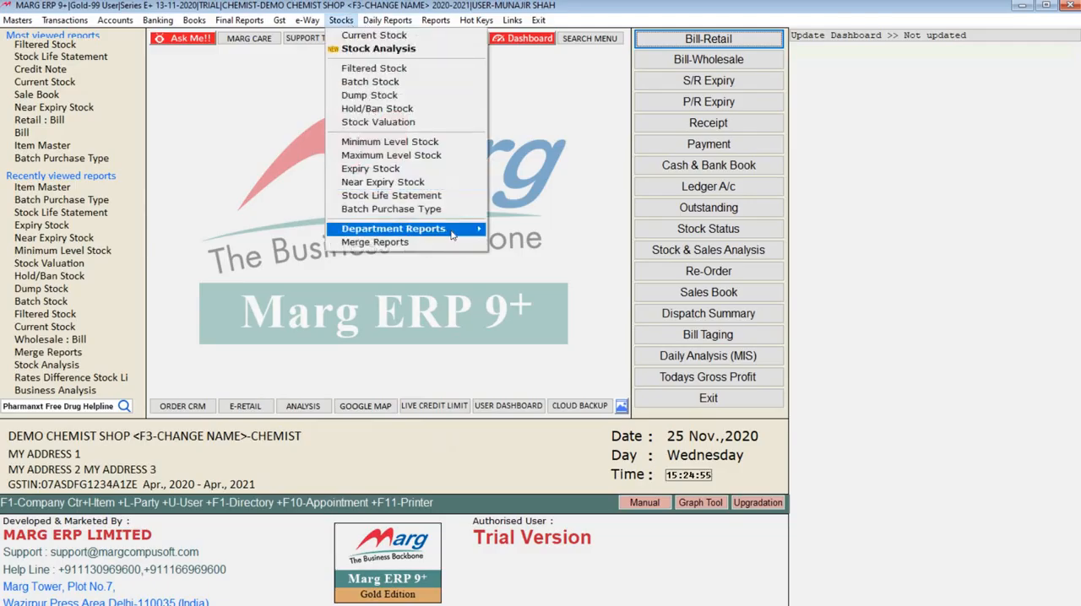
mouse_move(451, 230)
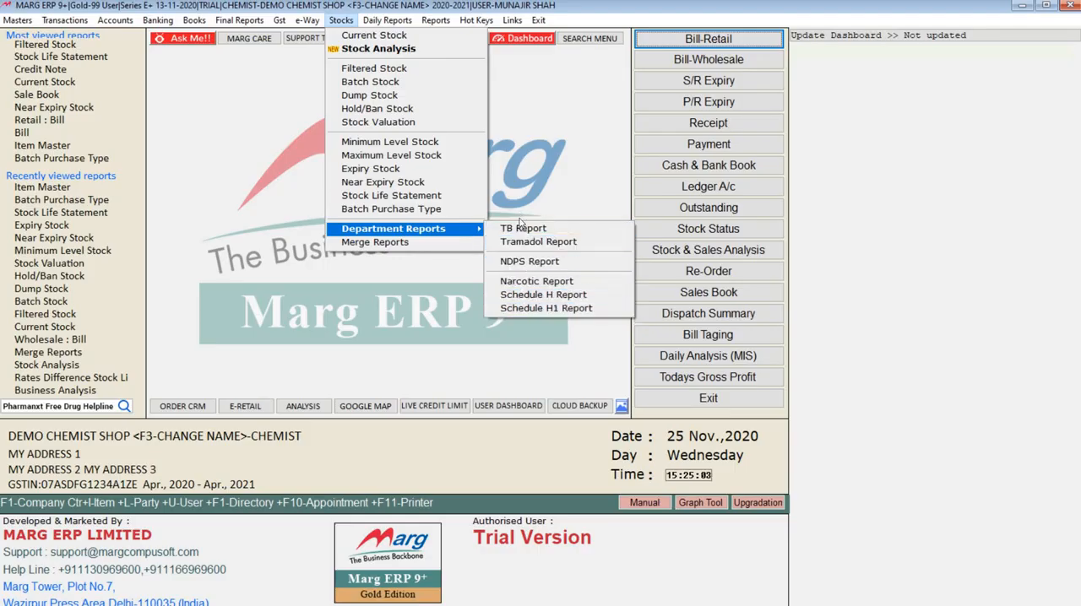
click(395, 243)
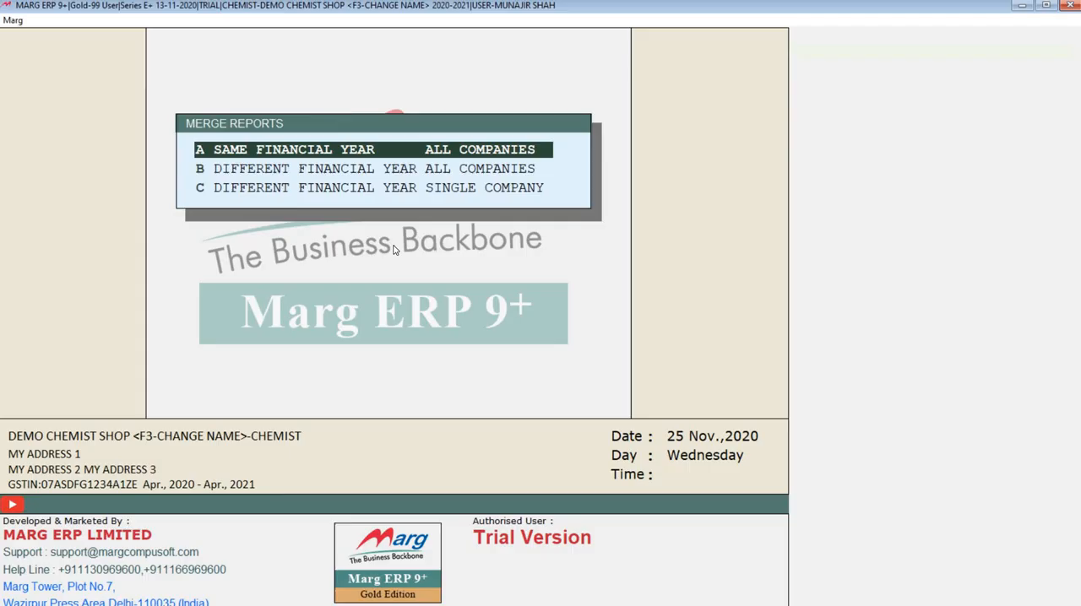
key(Down)
key(Up)
key(Down)
key(Return)
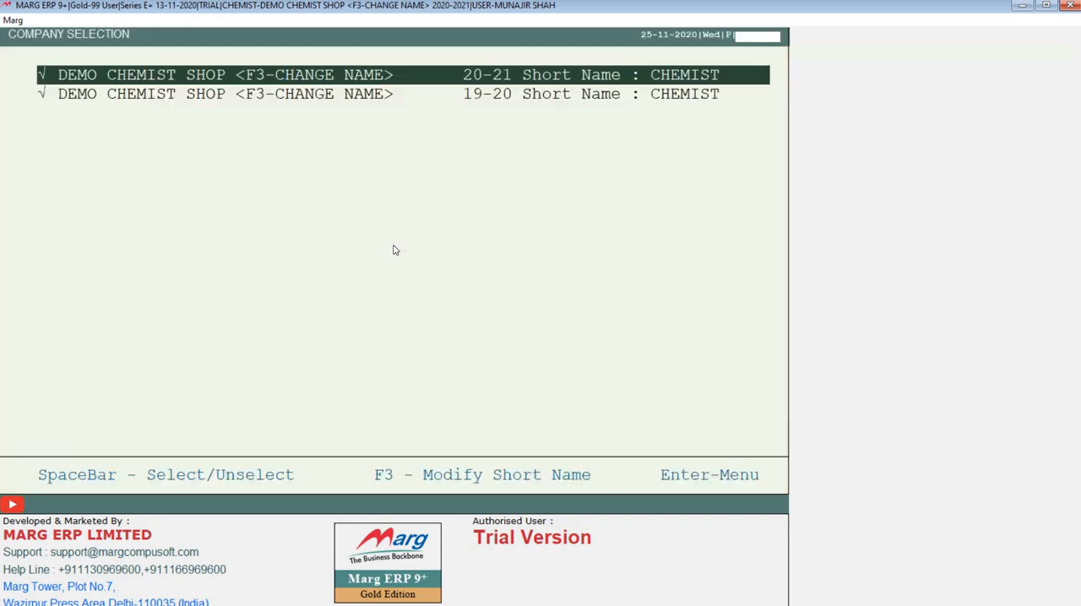
key(Down)
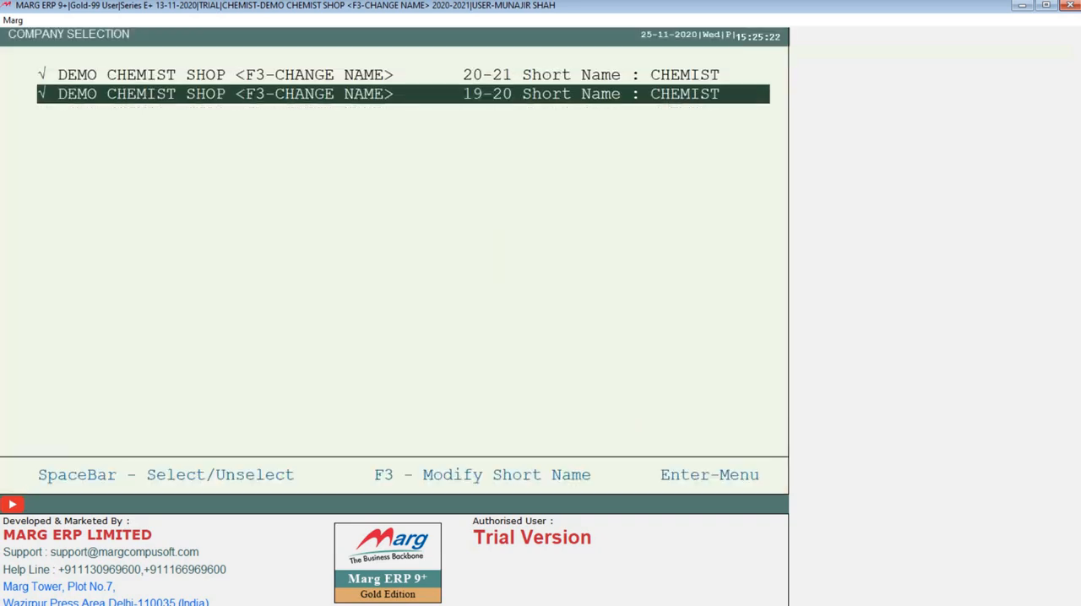
key(Return)
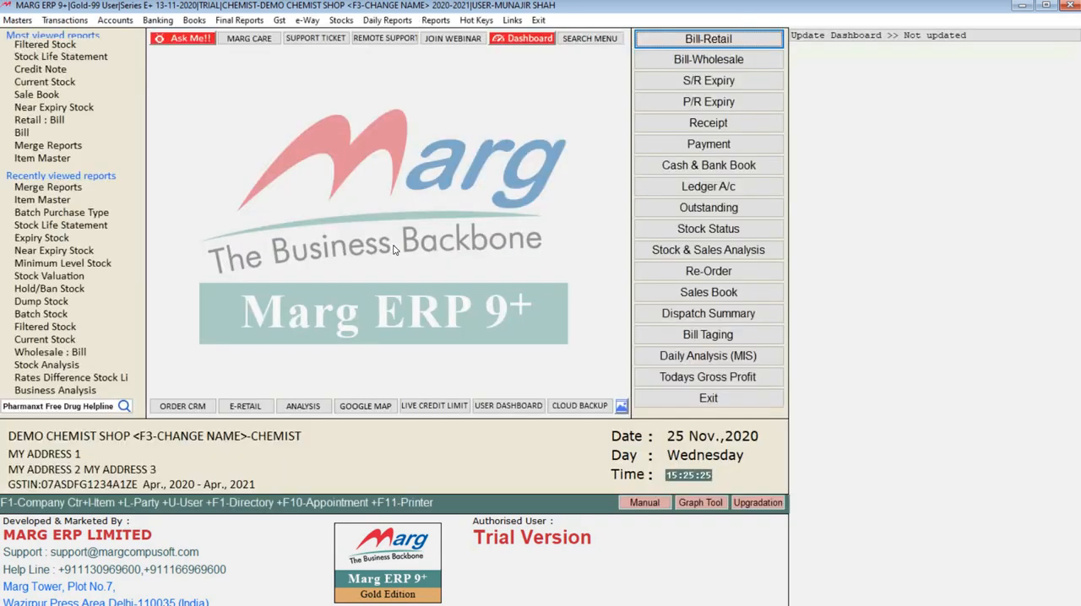
click(341, 20)
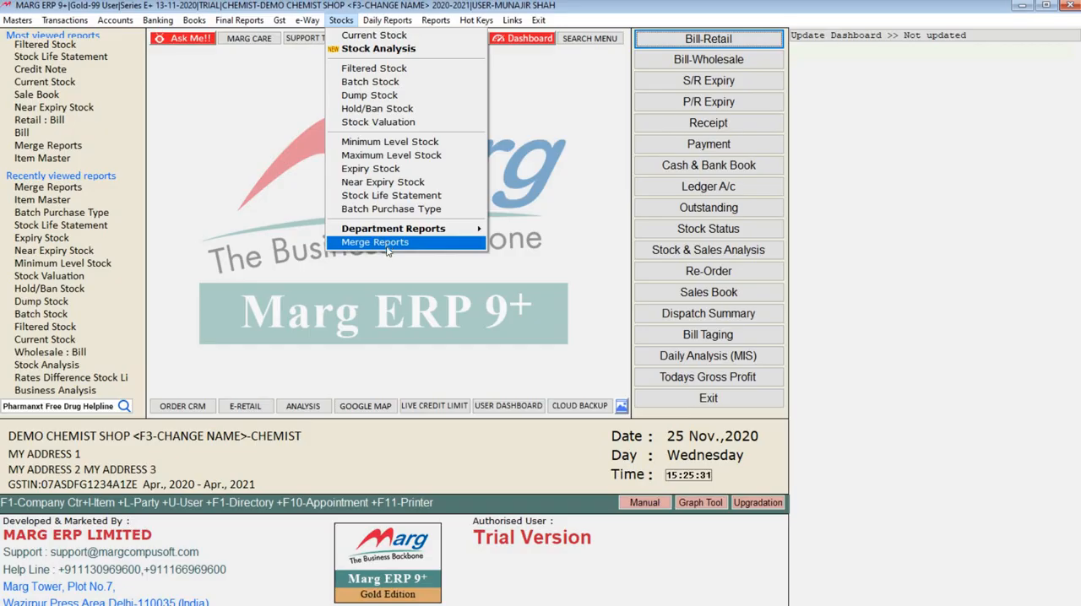
mouse_move(370, 21)
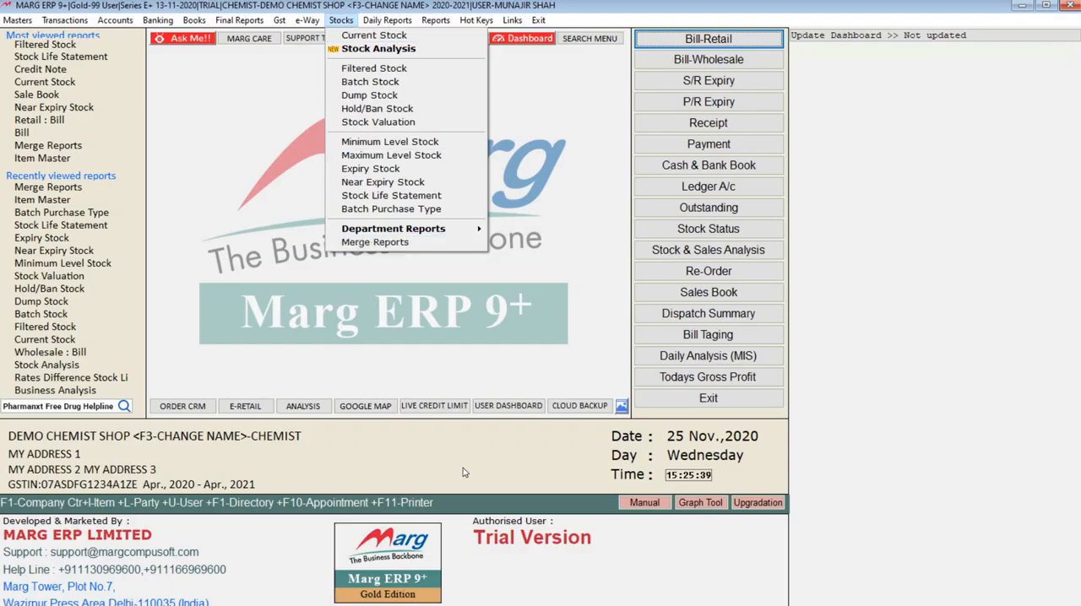
click(463, 468)
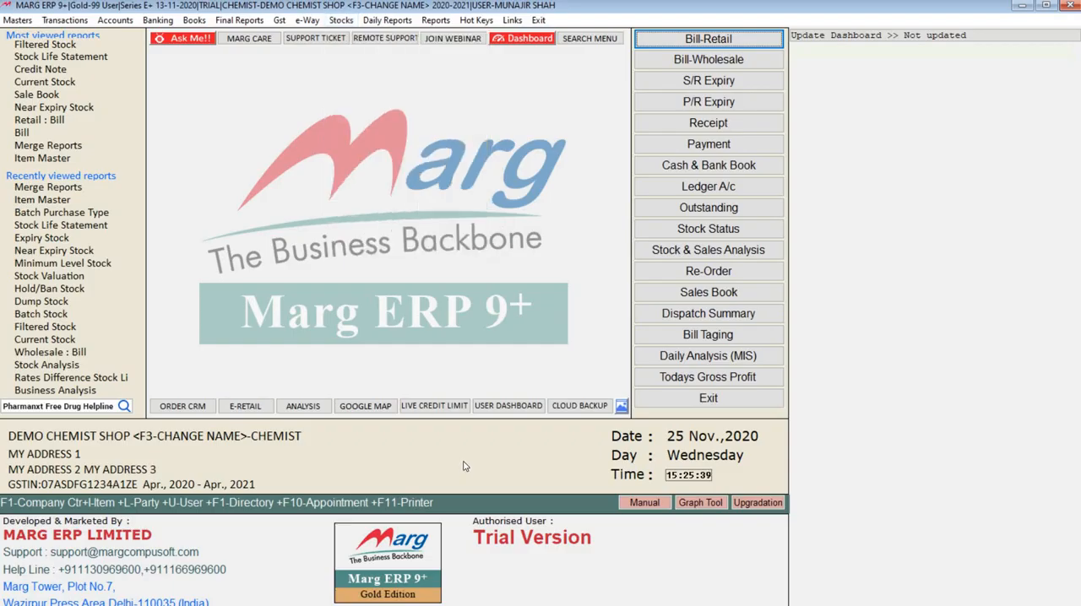
Open the Stock Analysis report and browse its company list to ANHIL PARENTERALS
click(341, 24)
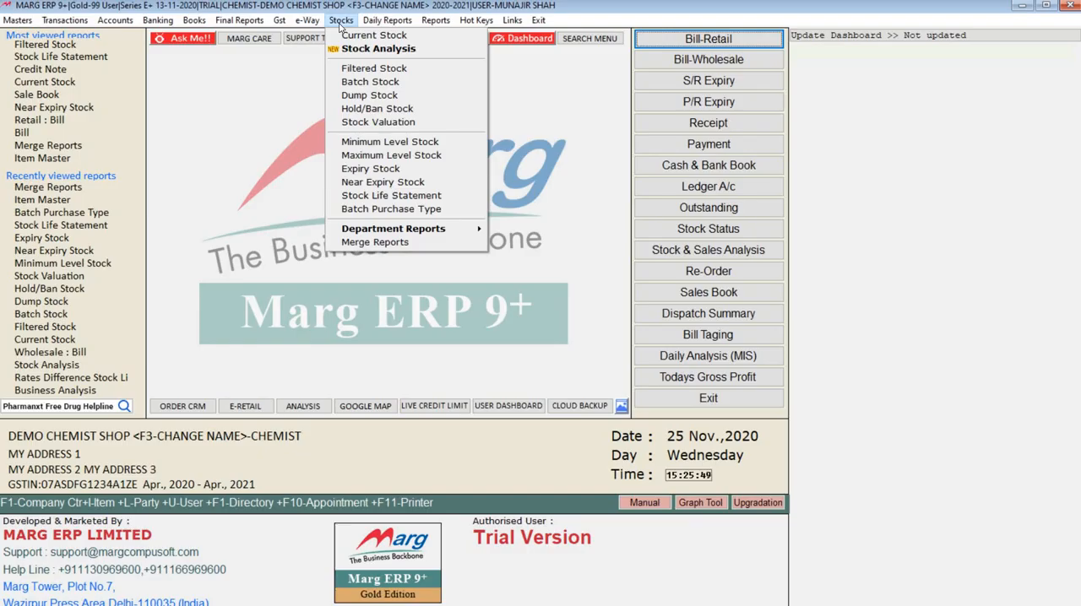
click(359, 51)
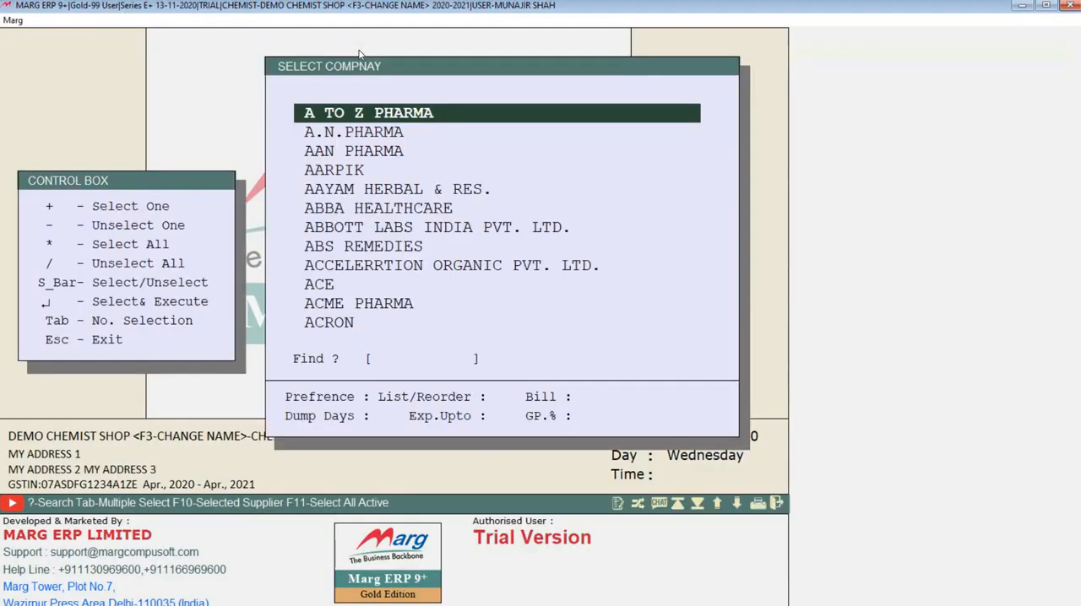
key(Down)
key(Down)
key(Down)
key(Down)
key(Down)
key(Down)
key(Down)
key(Down)
key(Down)
key(Down)
key(Down)
key(Down)
key(Down)
key(Down)
key(Down)
key(Down)
key(Down)
key(Down)
key(Down)
key(Down)
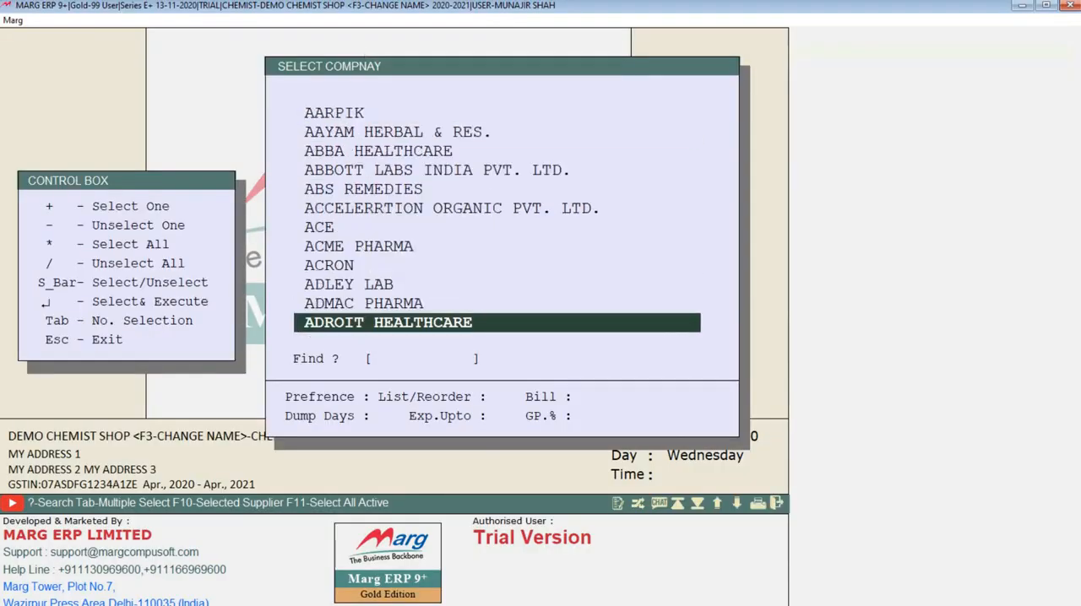
key(Down)
key(Down)
key(Down)
key(Down)
key(Down)
key(Down)
key(Down)
key(Down)
key(Down)
key(Down)
key(Down)
key(Down)
key(Down)
key(Down)
key(Down)
key(Down)
key(Down)
key(Down)
key(Down)
key(Down)
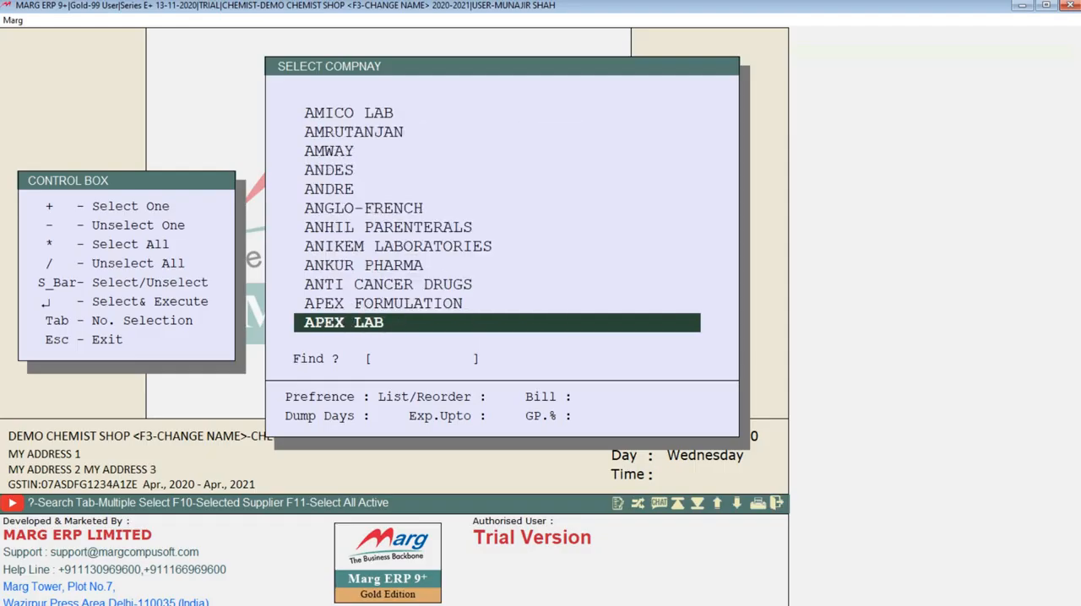
key(Up)
key(Up)
key(Up)
key(Up)
key(Up)
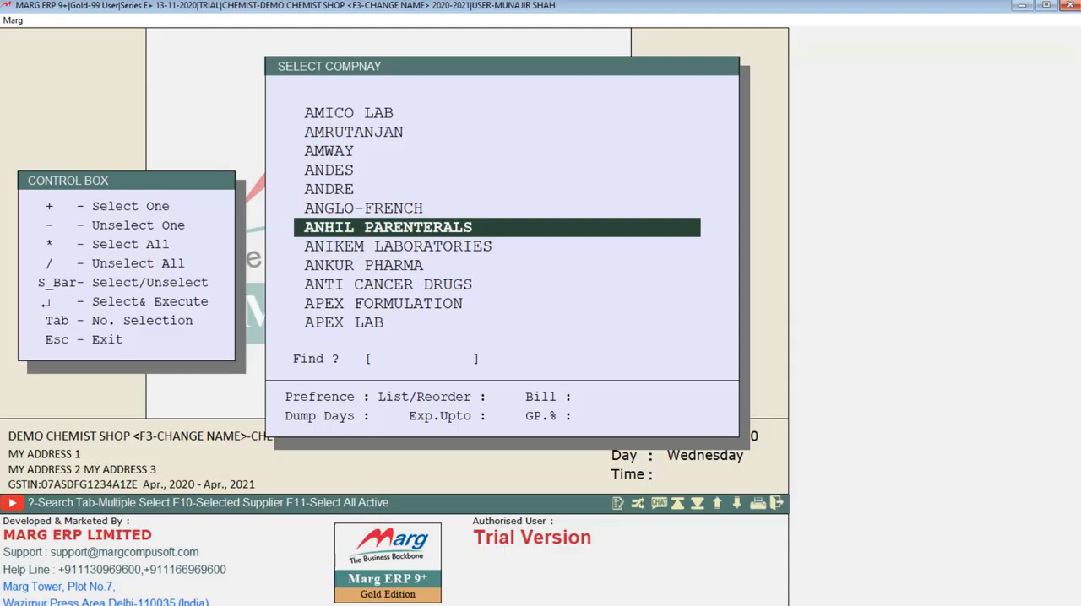
Mark ANHIL PARENTERALS, ANIKEM LABORATORIES and ANKUR PHARMA, and extend the selection to all companies
key(space)
key(space)
key(space)
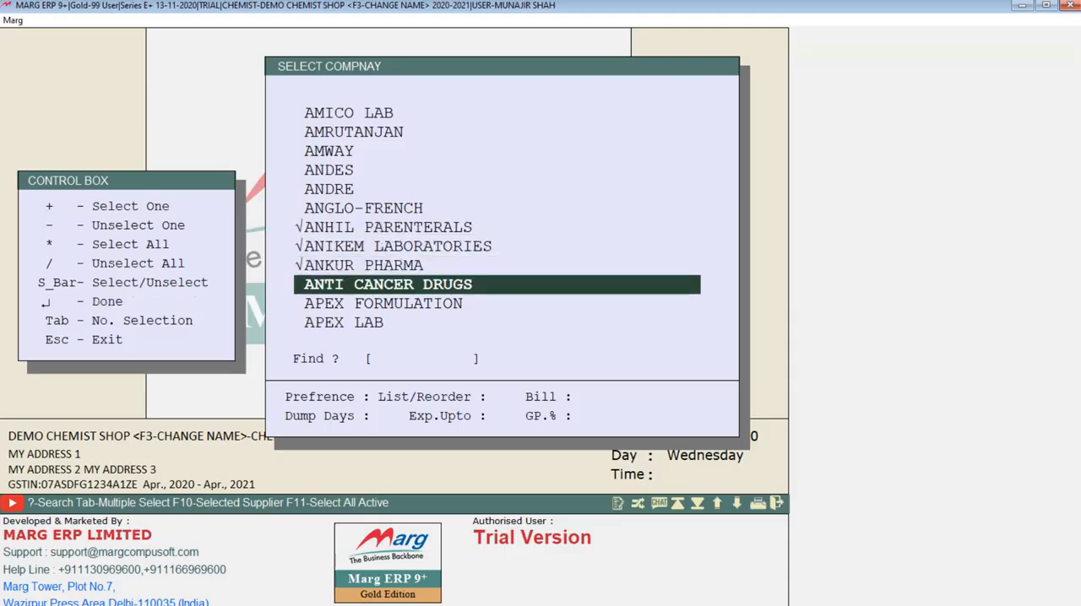
key(asterisk)
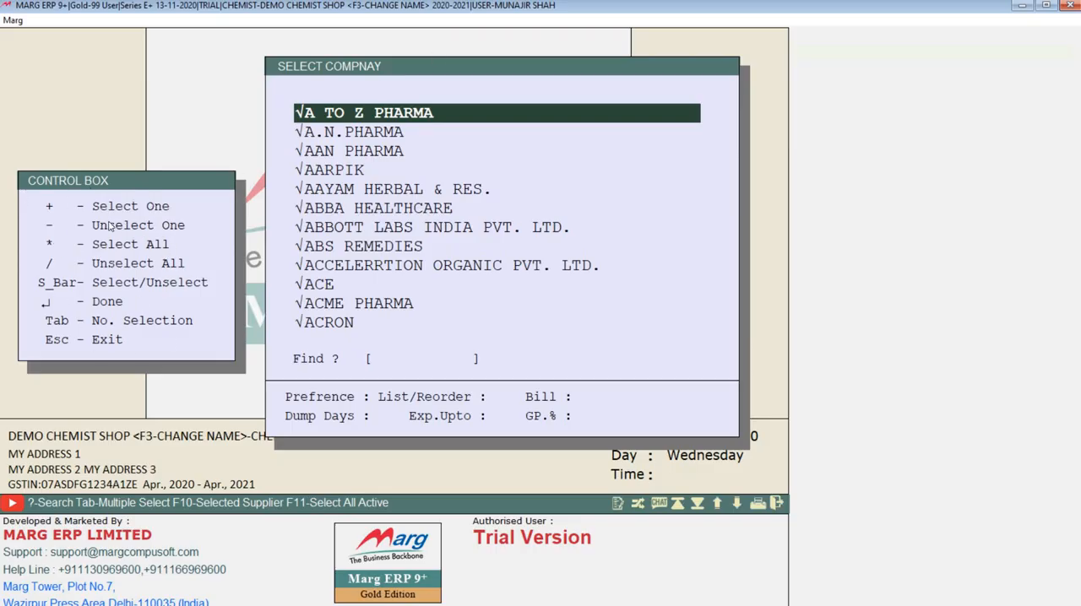
Accept the selection of all companies and open the Order Planning options of Stock Analysis
key(Return)
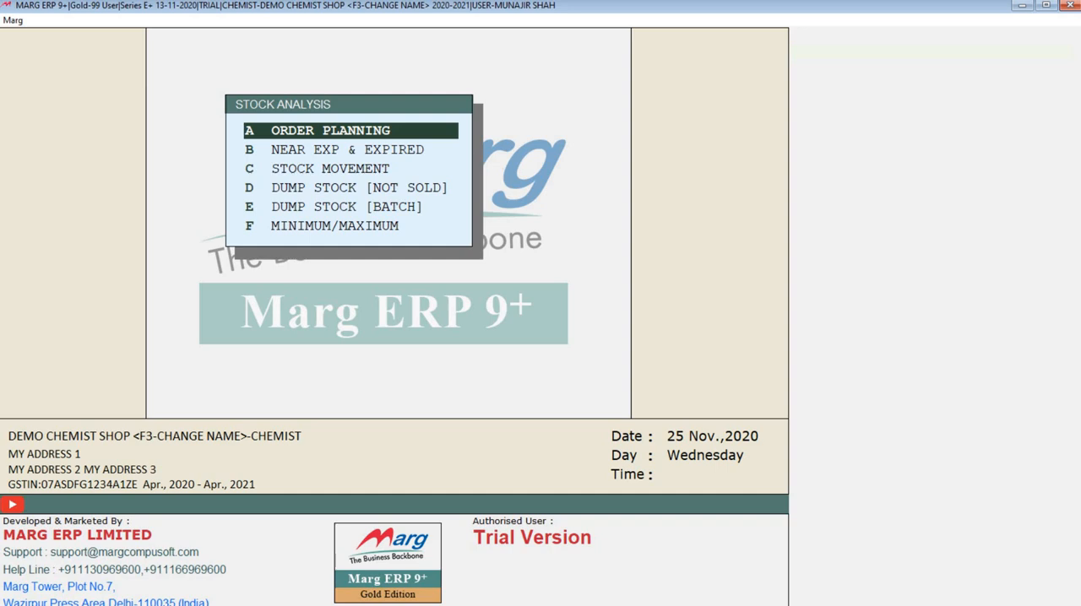
key(Down)
key(Up)
key(Return)
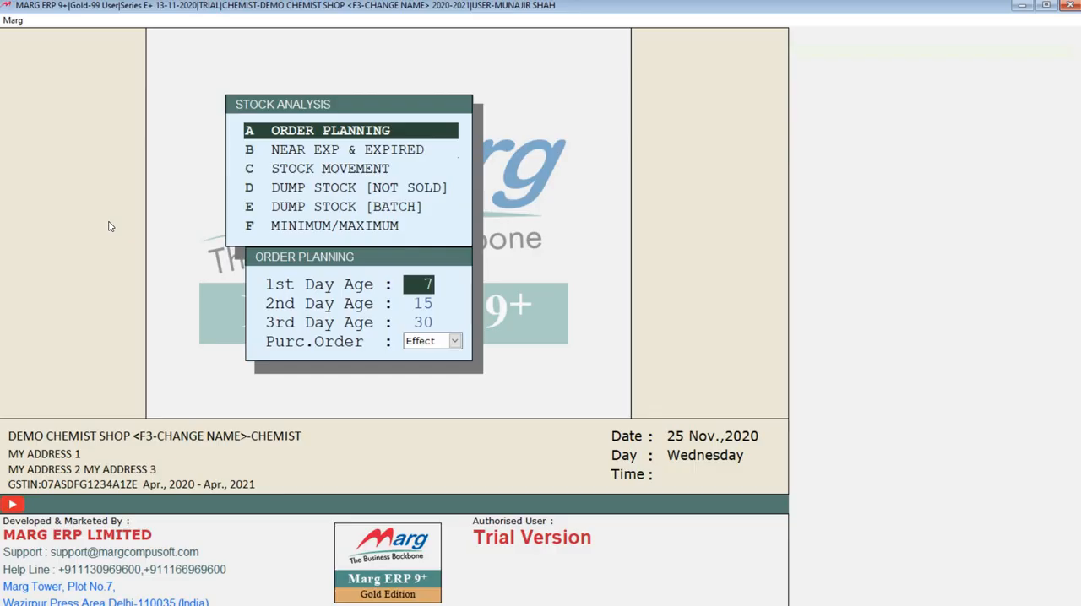
Run Order Planning with day ages 7, 15 and 30 and purchase order No, look over the stock lists, and close the report
key(Return)
key(Return)
key(Return)
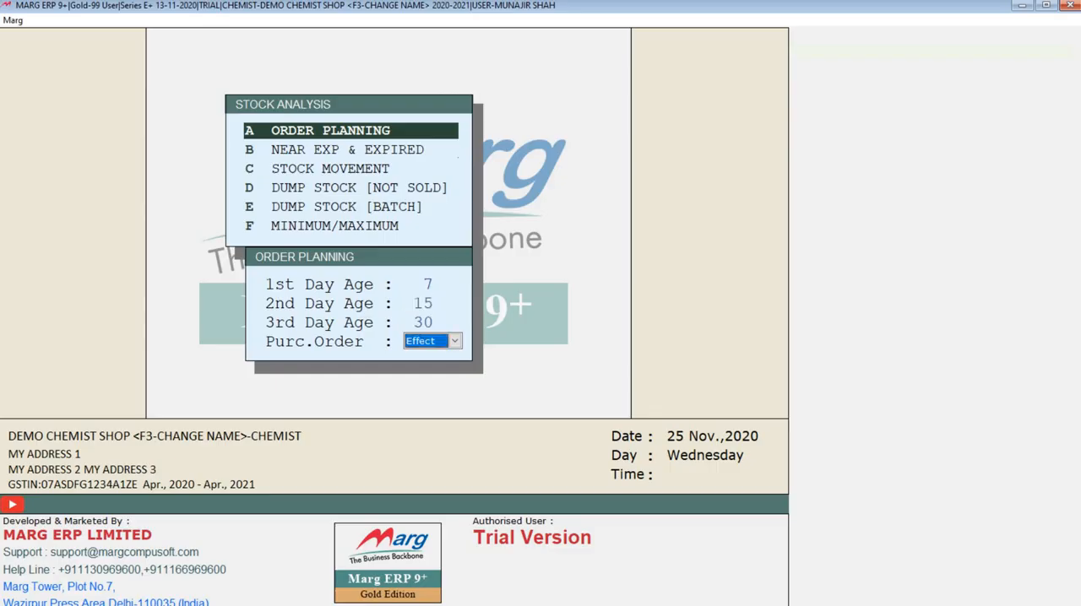
key(space)
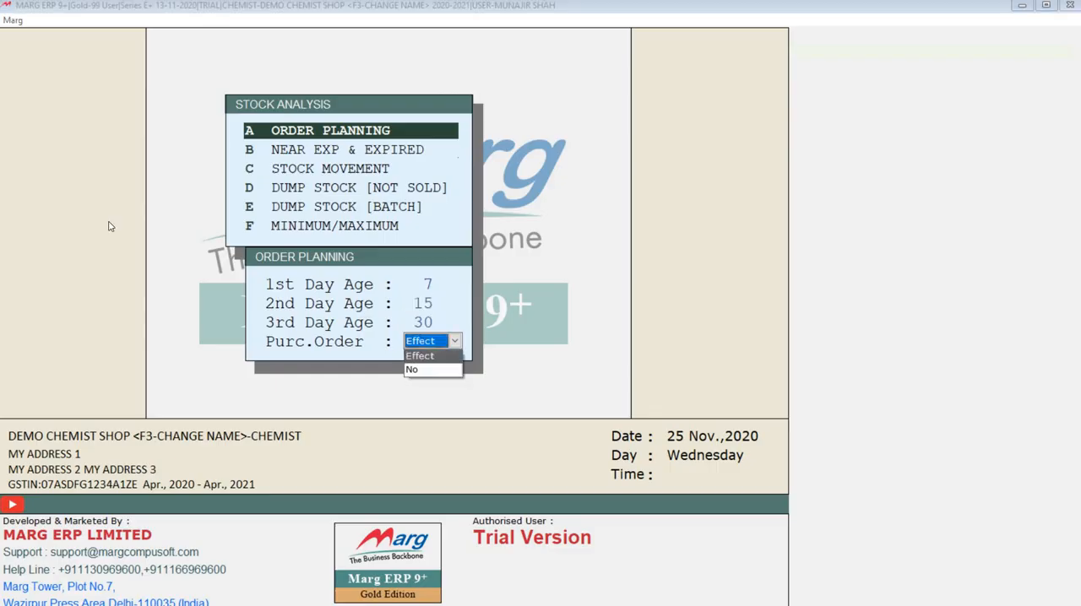
key(Down)
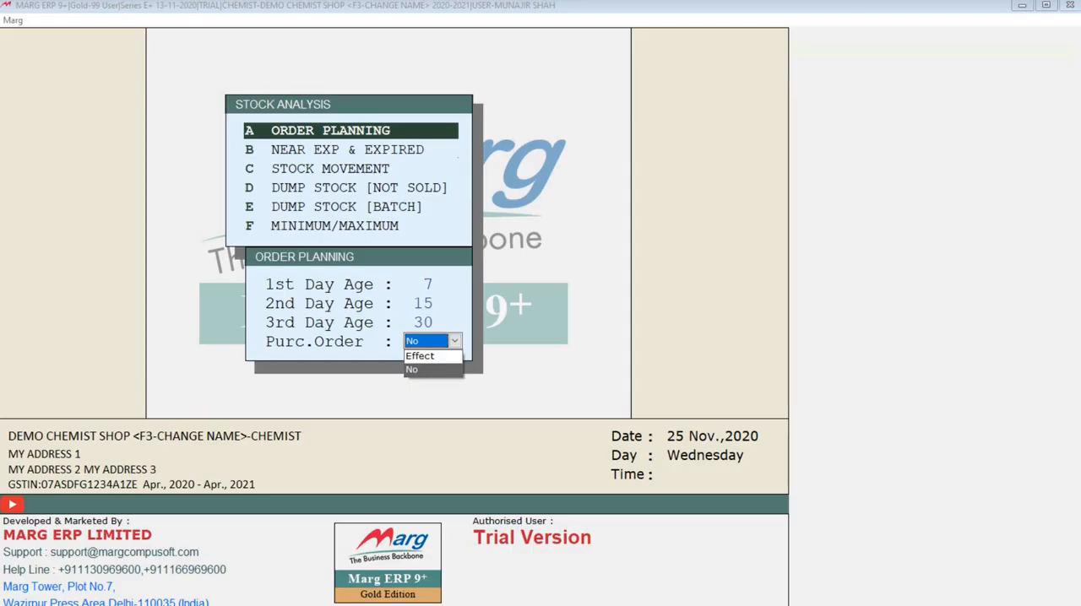
key(Return)
key(Return)
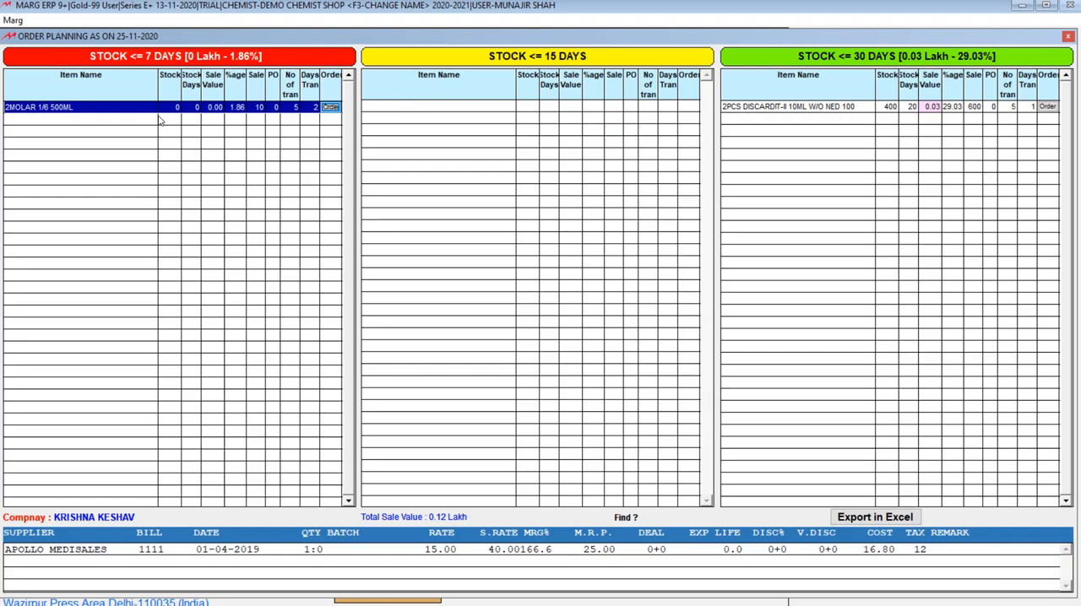
click(644, 157)
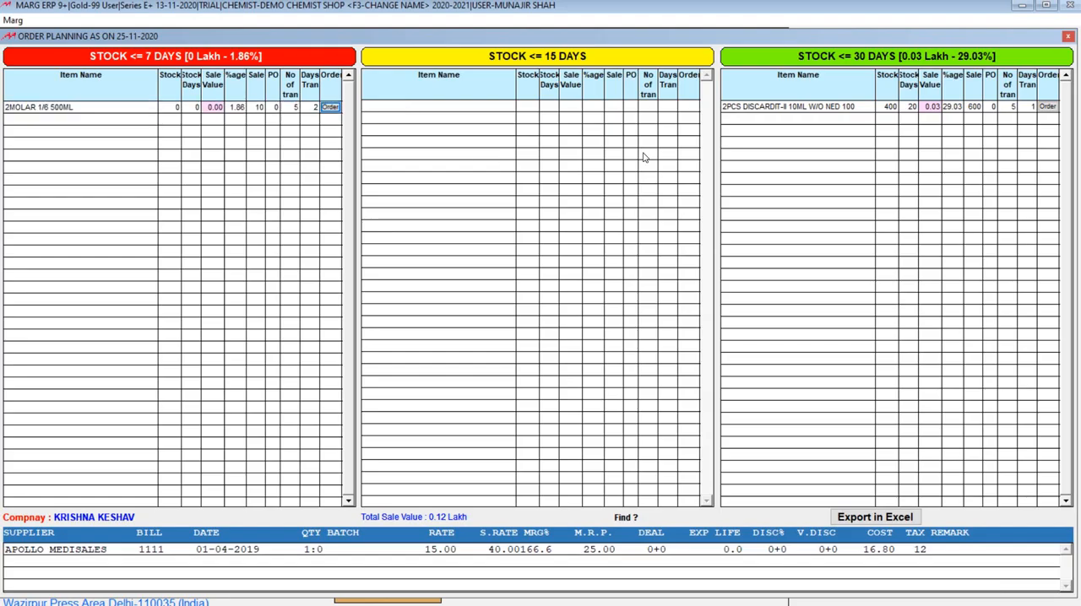
click(1068, 35)
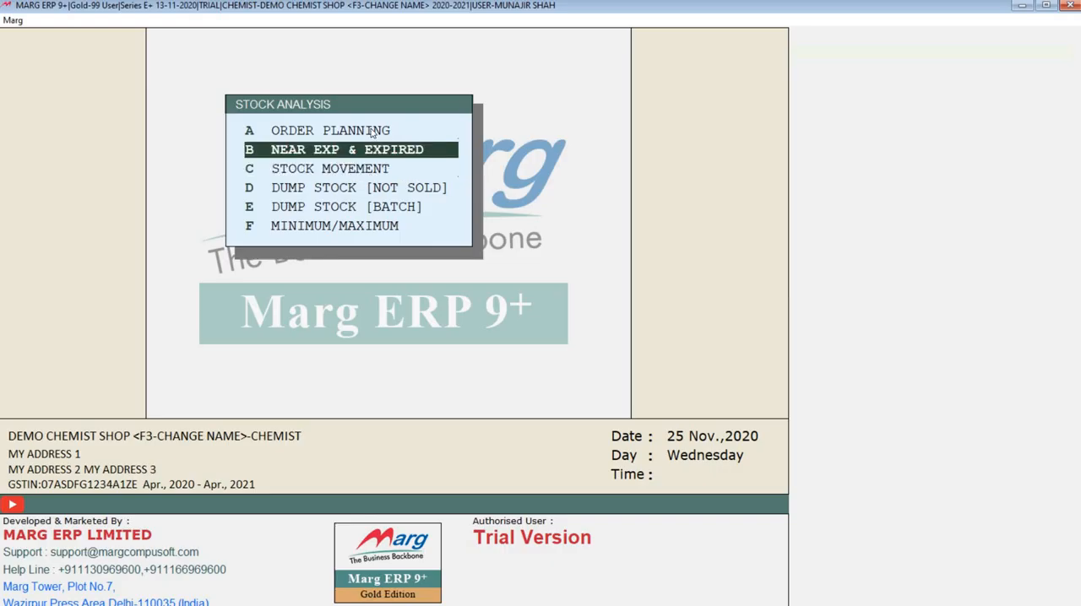
Run Near Exp & Expired for 30, 60 and 90 days with Expire Store Yes, and select HIMANI FAST RELIEF OINTMENT 25GM to view its purchase details
key(Down)
key(Return)
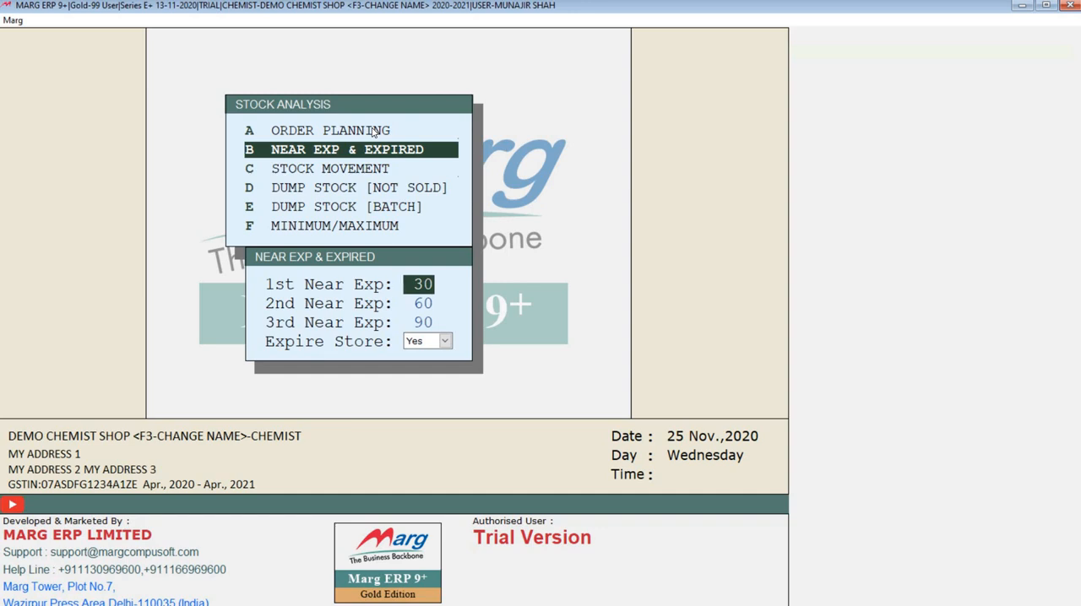
key(Return)
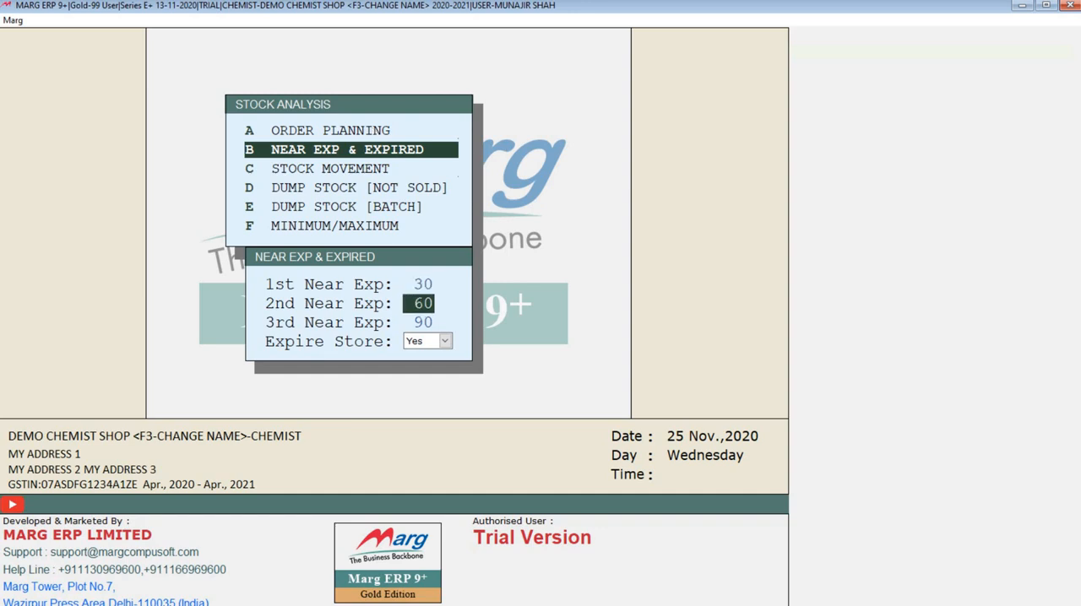
key(Return)
key(Return)
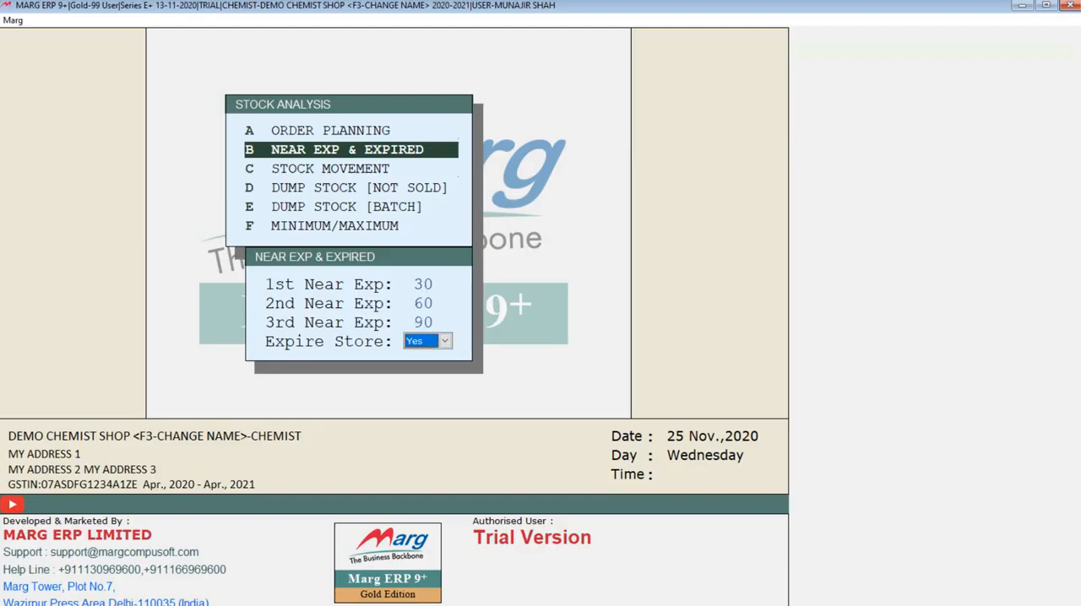
key(Return)
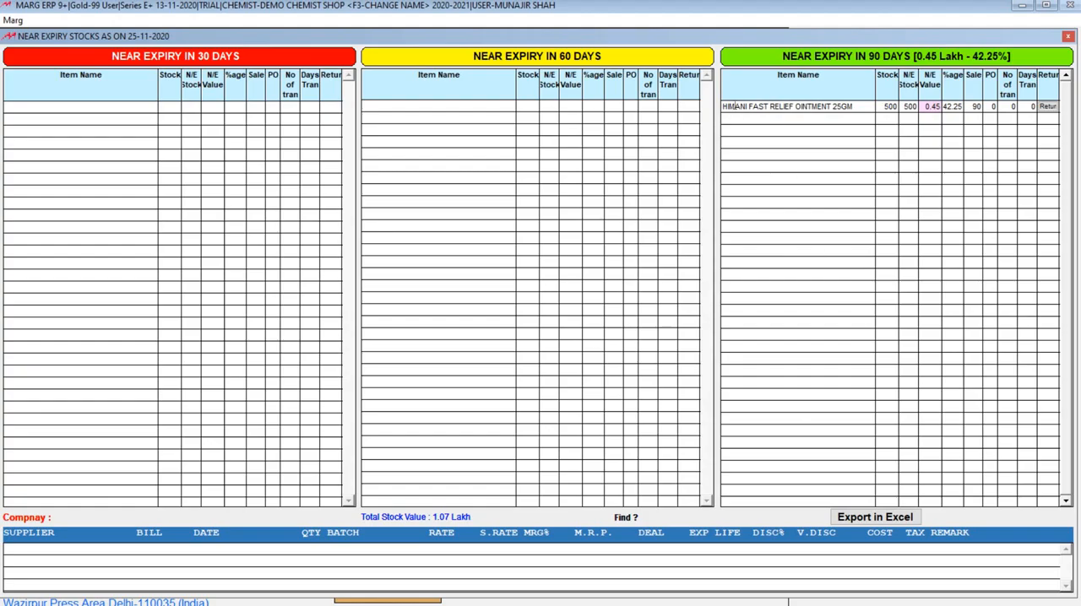
click(735, 106)
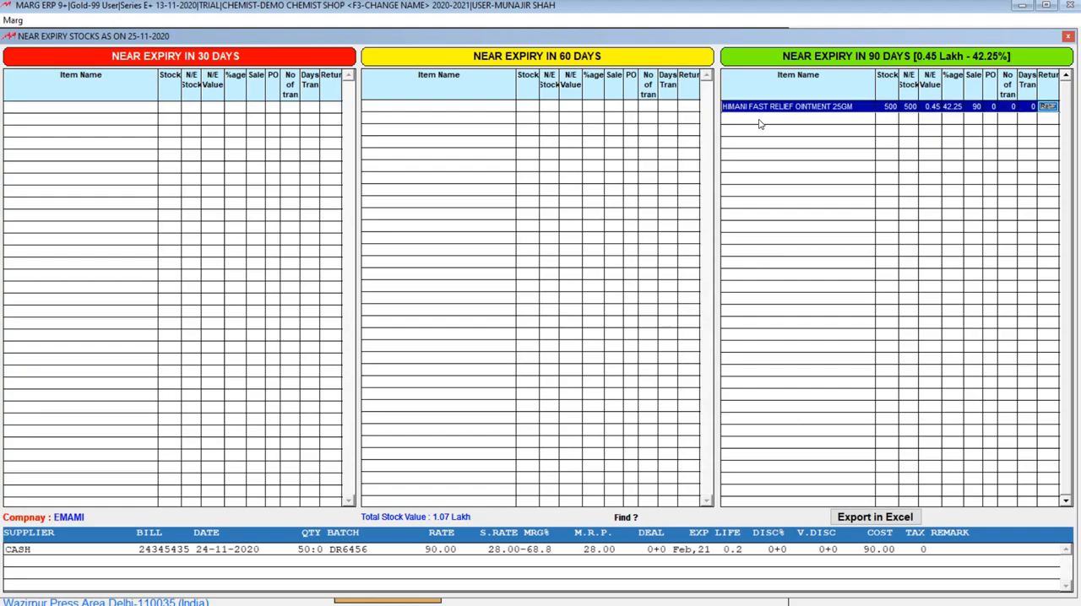